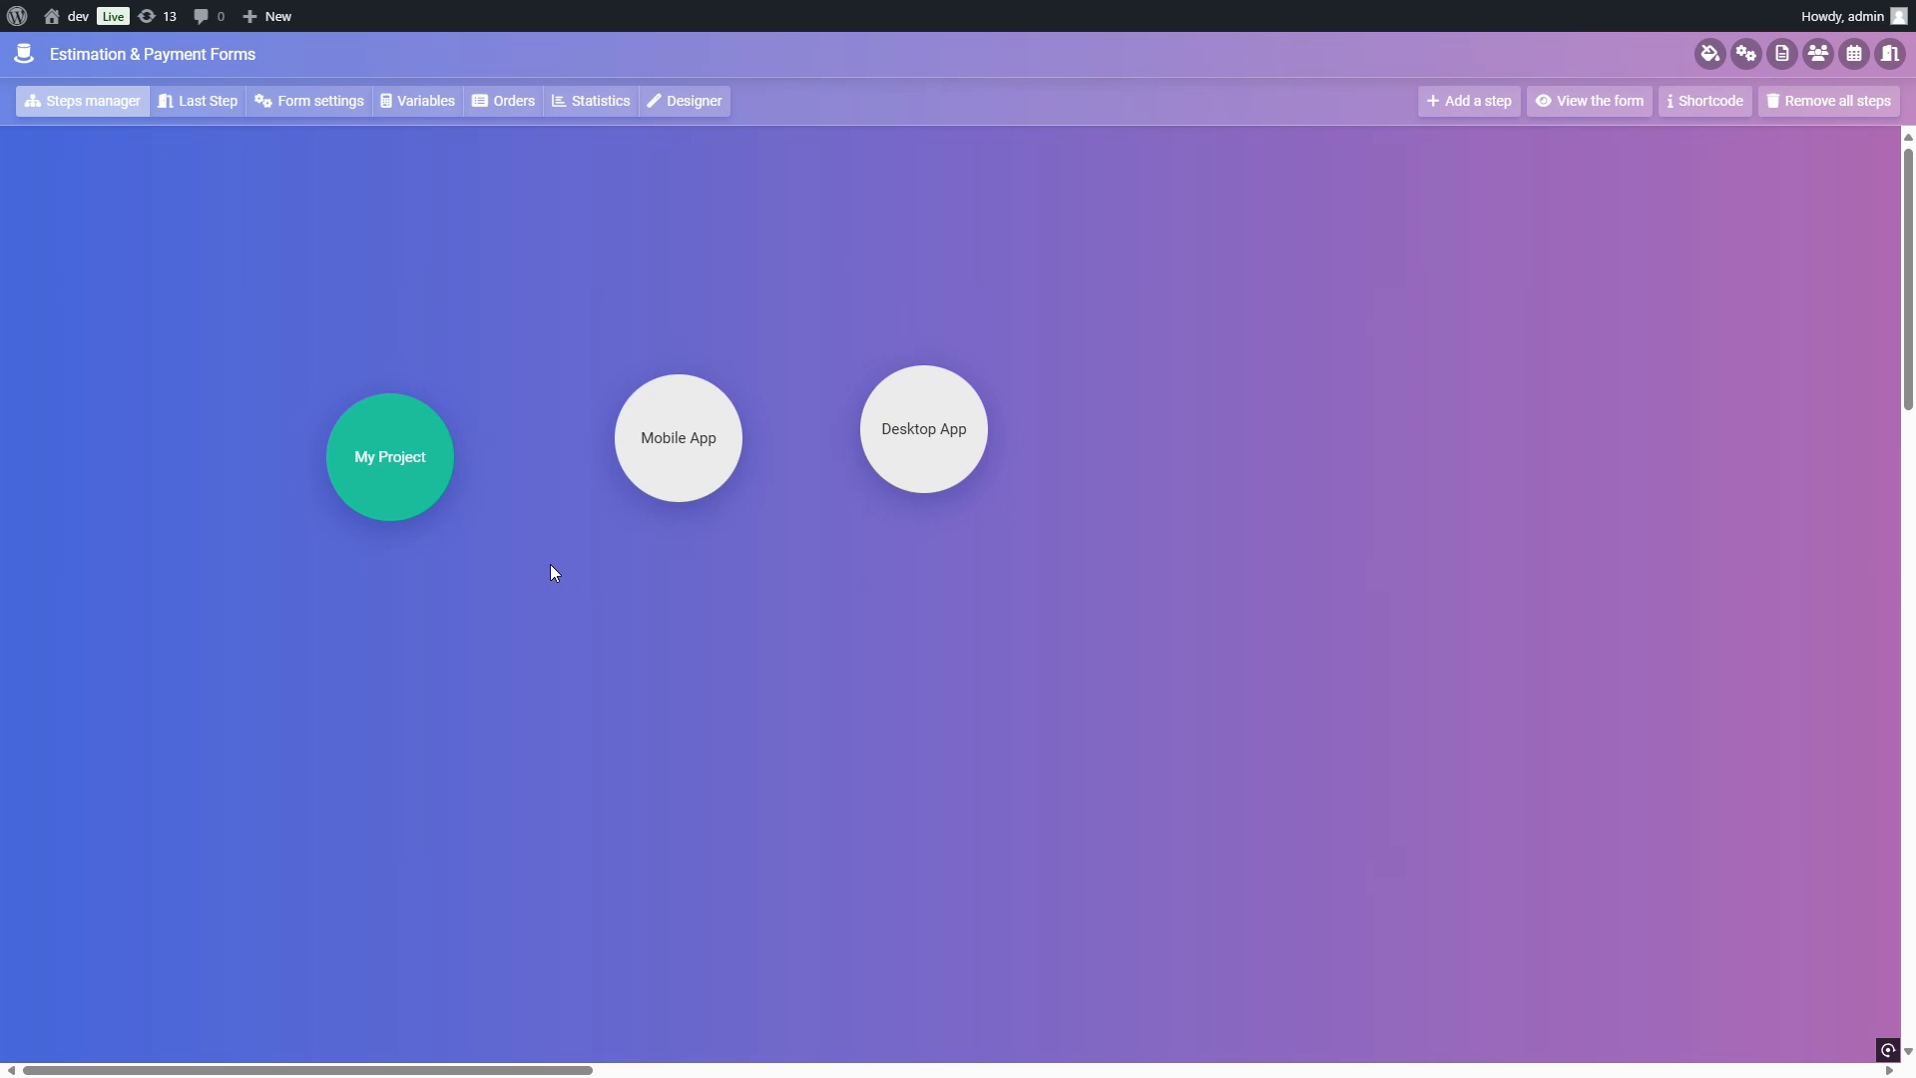
# Step: Review the contents of the My Project, Desktop App and Mobile App steps
pyautogui.moveTo(419, 474)
pyautogui.click(438, 513)
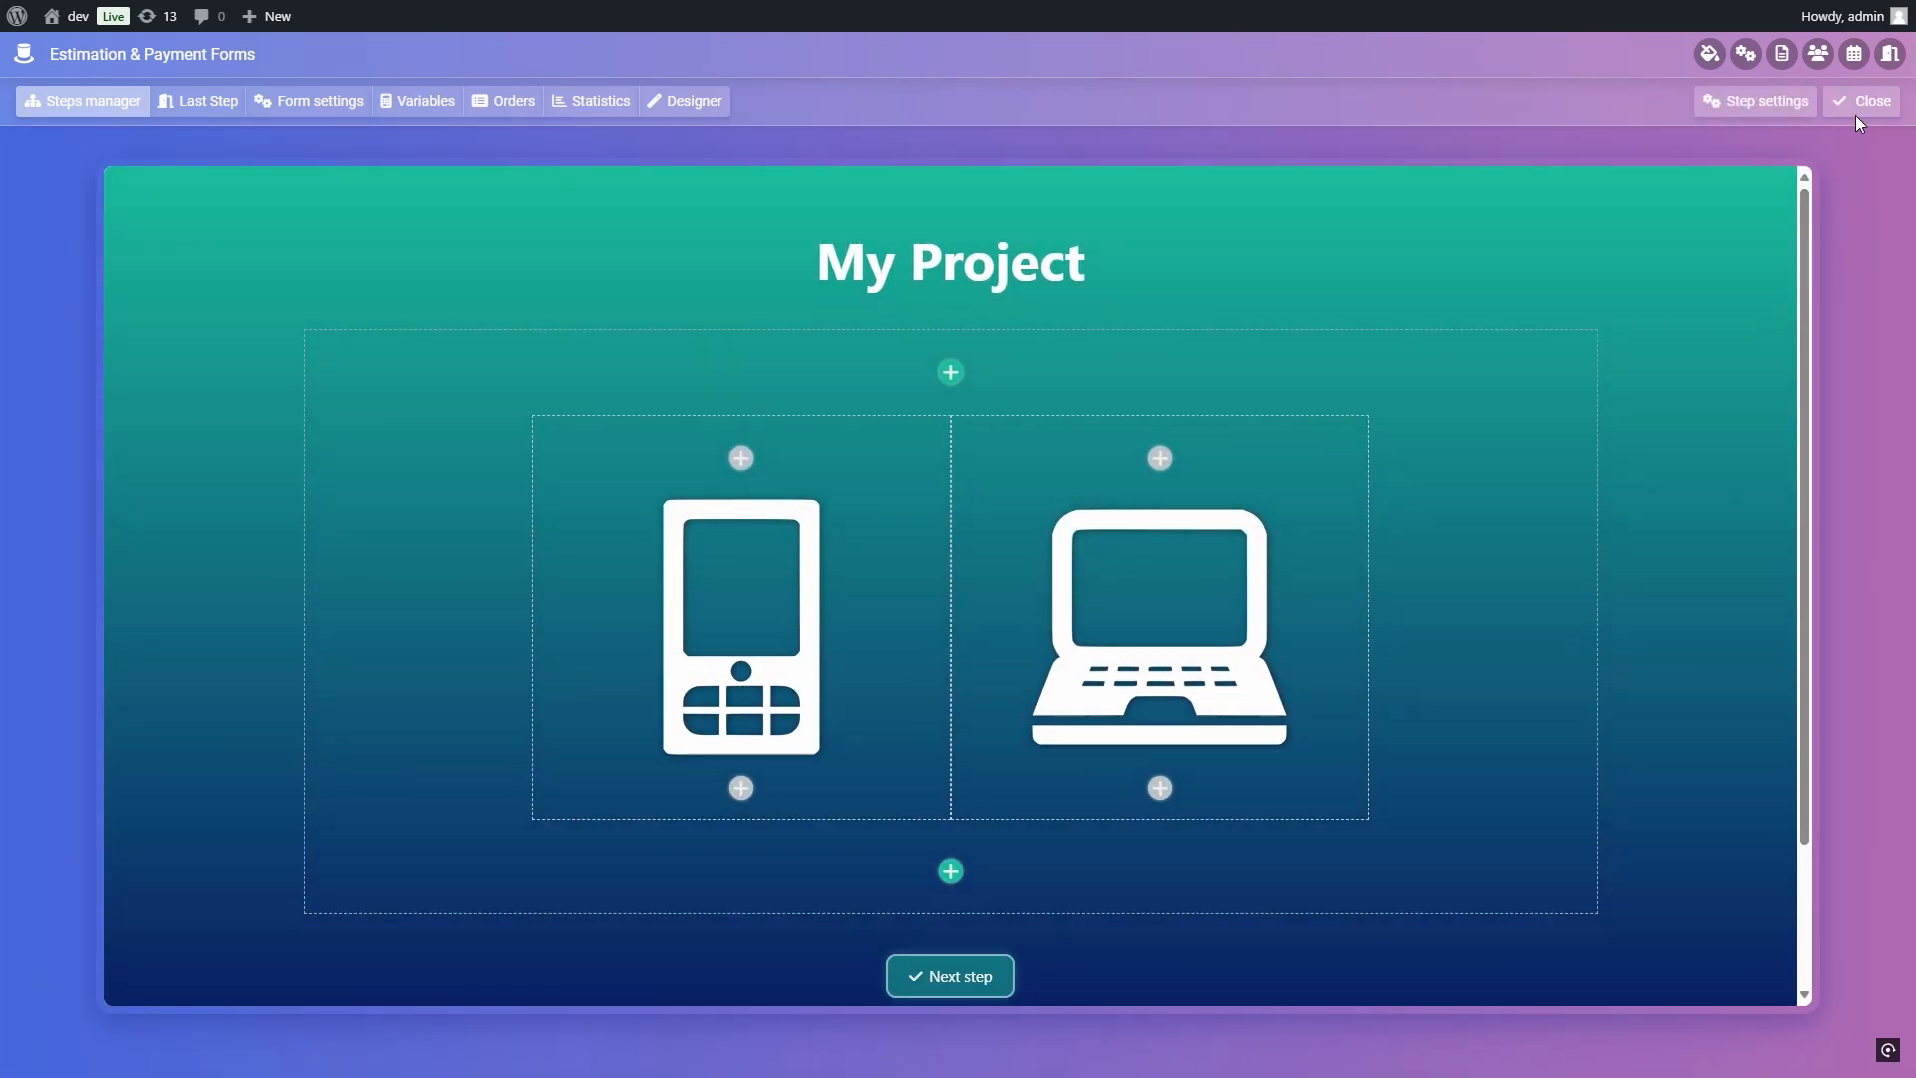
pyautogui.click(1858, 107)
pyautogui.moveTo(942, 445)
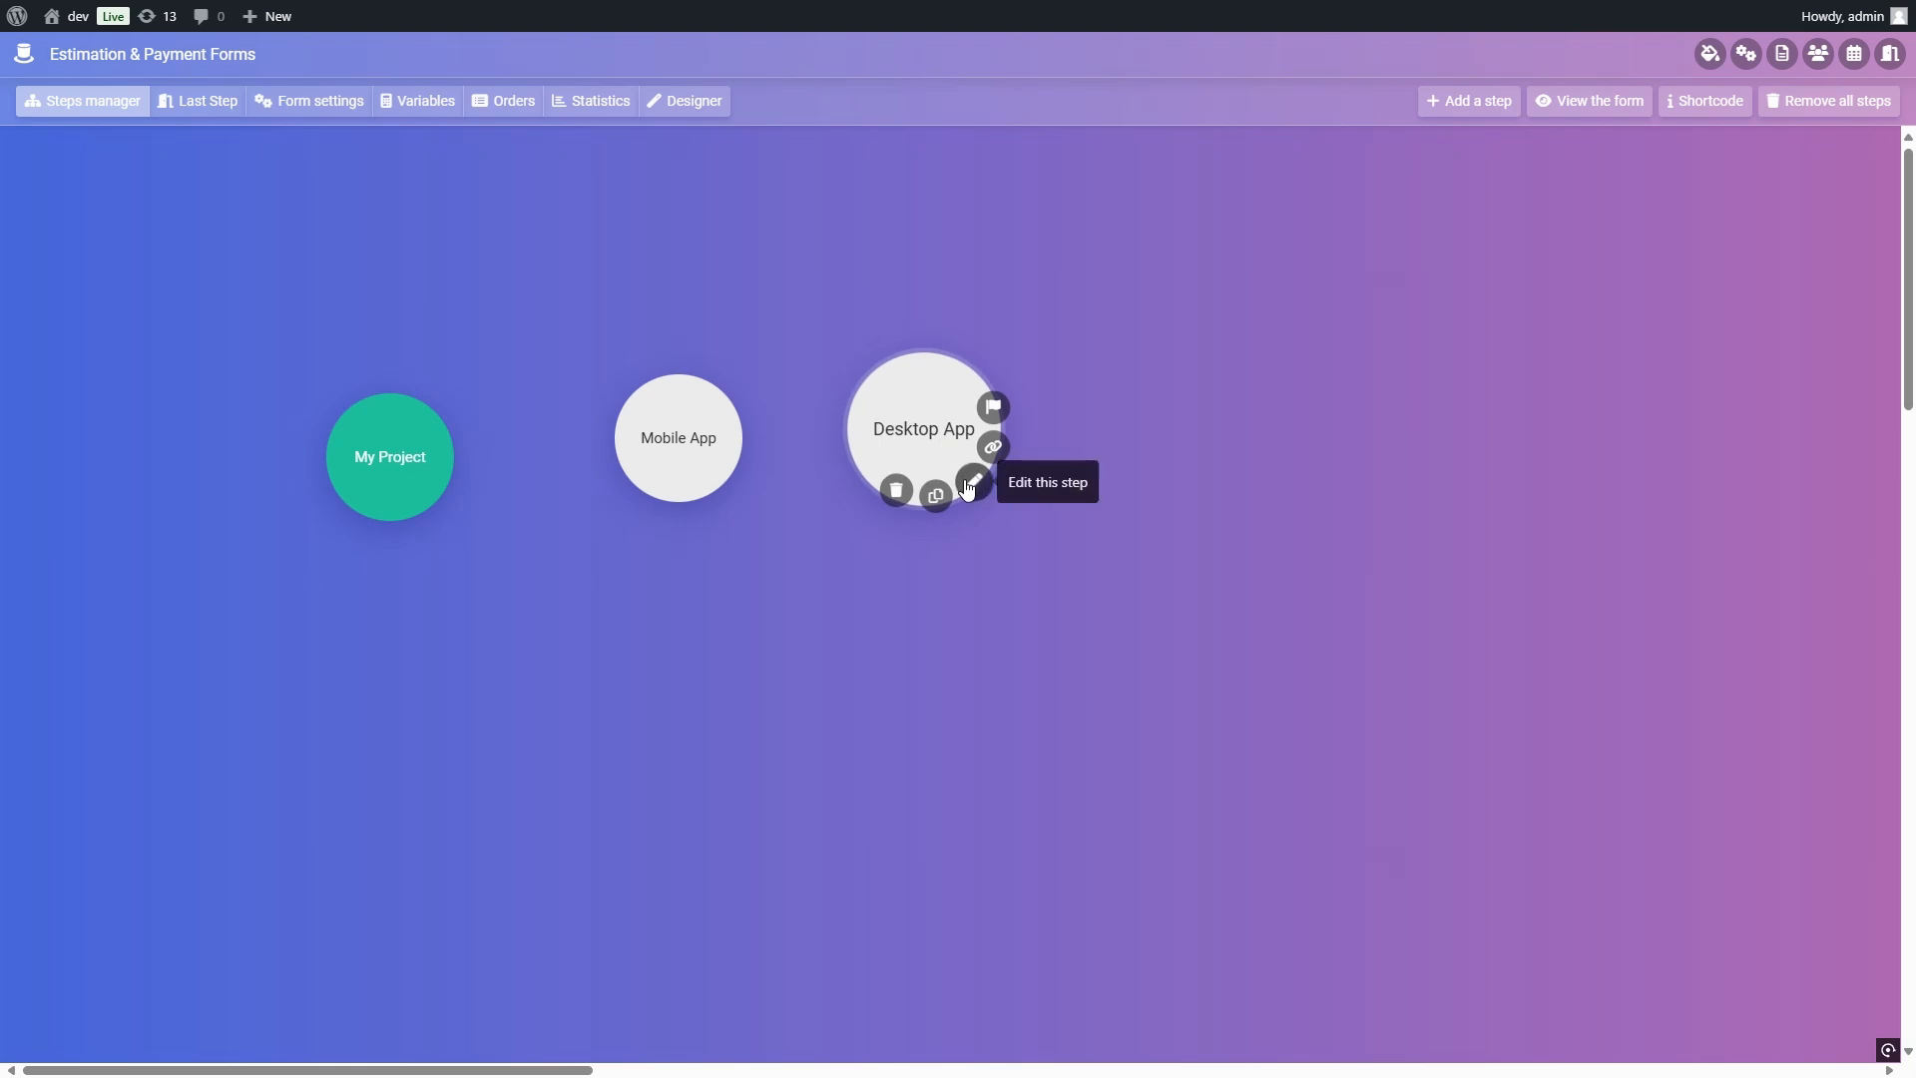
pyautogui.click(971, 484)
pyautogui.scroll(-4, 1673, 519)
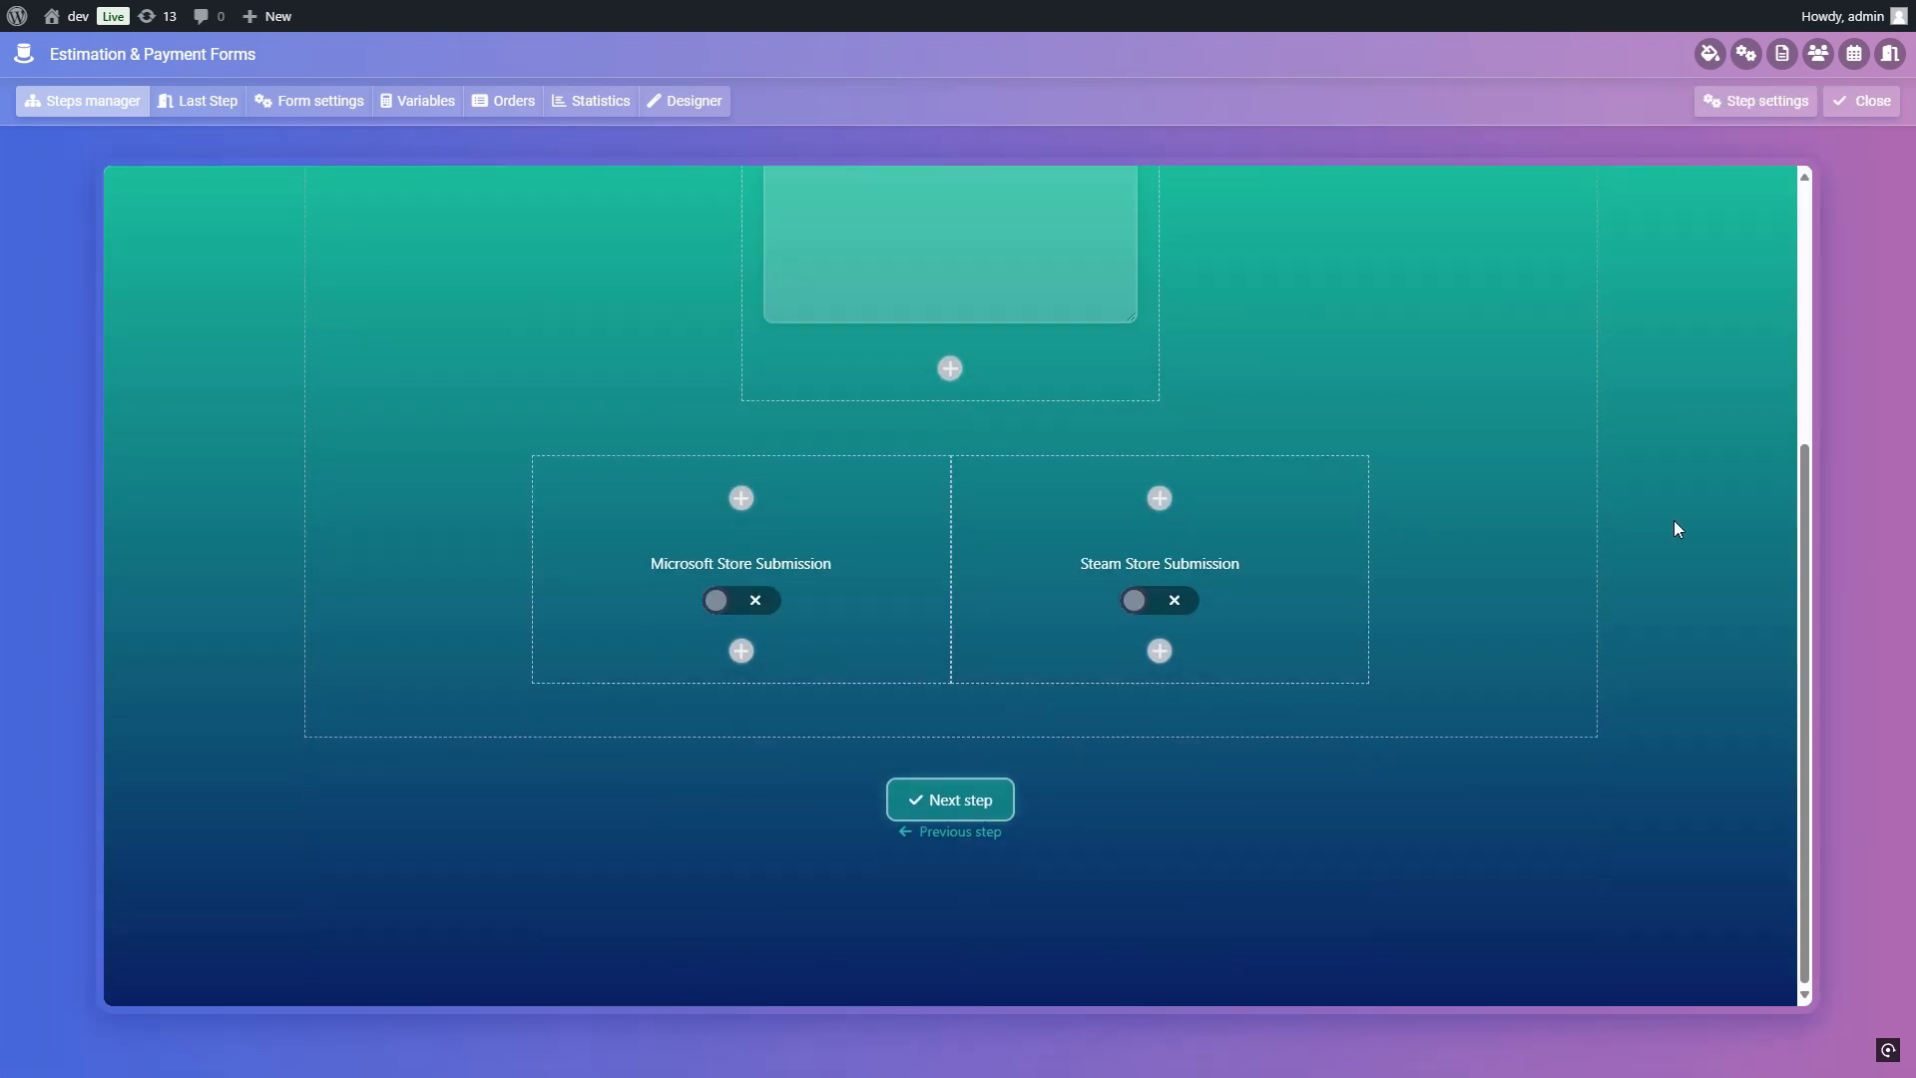
pyautogui.scroll(5, 1674, 519)
pyautogui.click(1862, 101)
pyautogui.moveTo(689, 449)
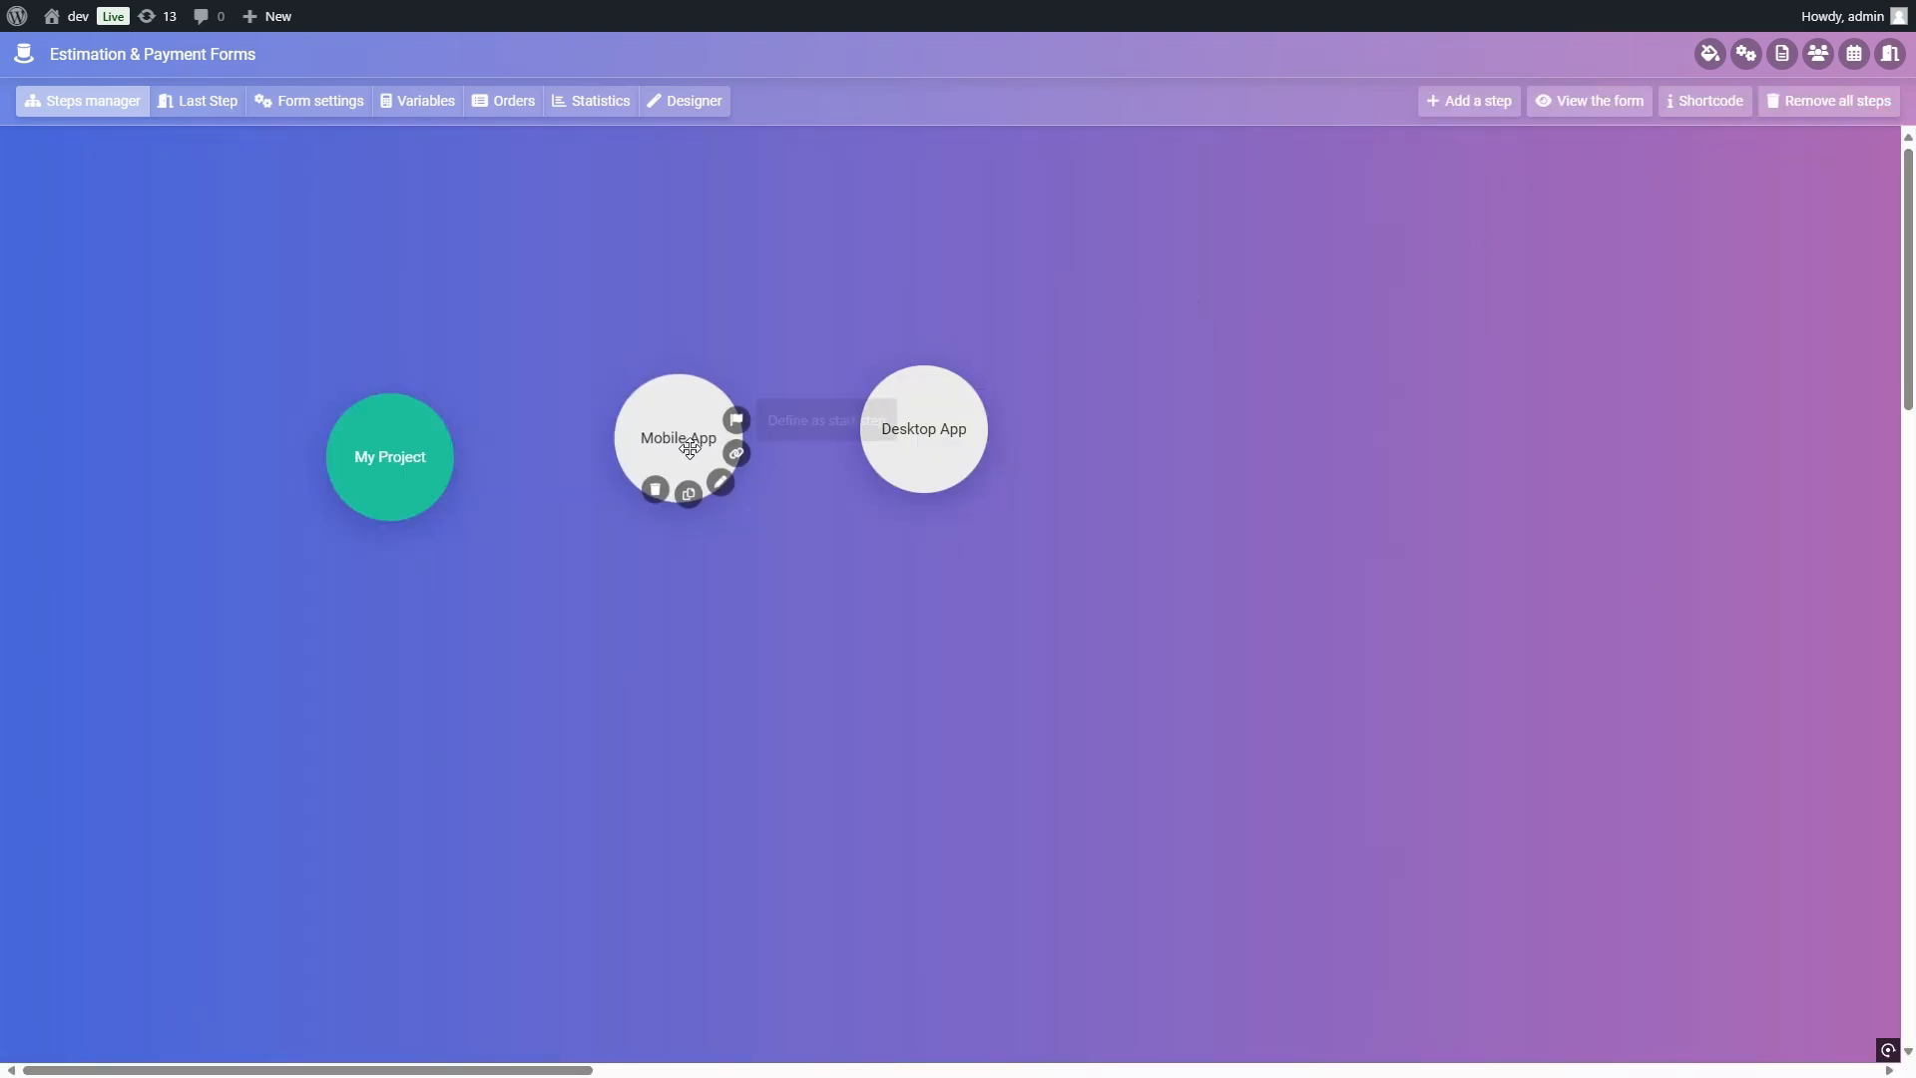
pyautogui.click(719, 482)
pyautogui.scroll(-3, 1557, 529)
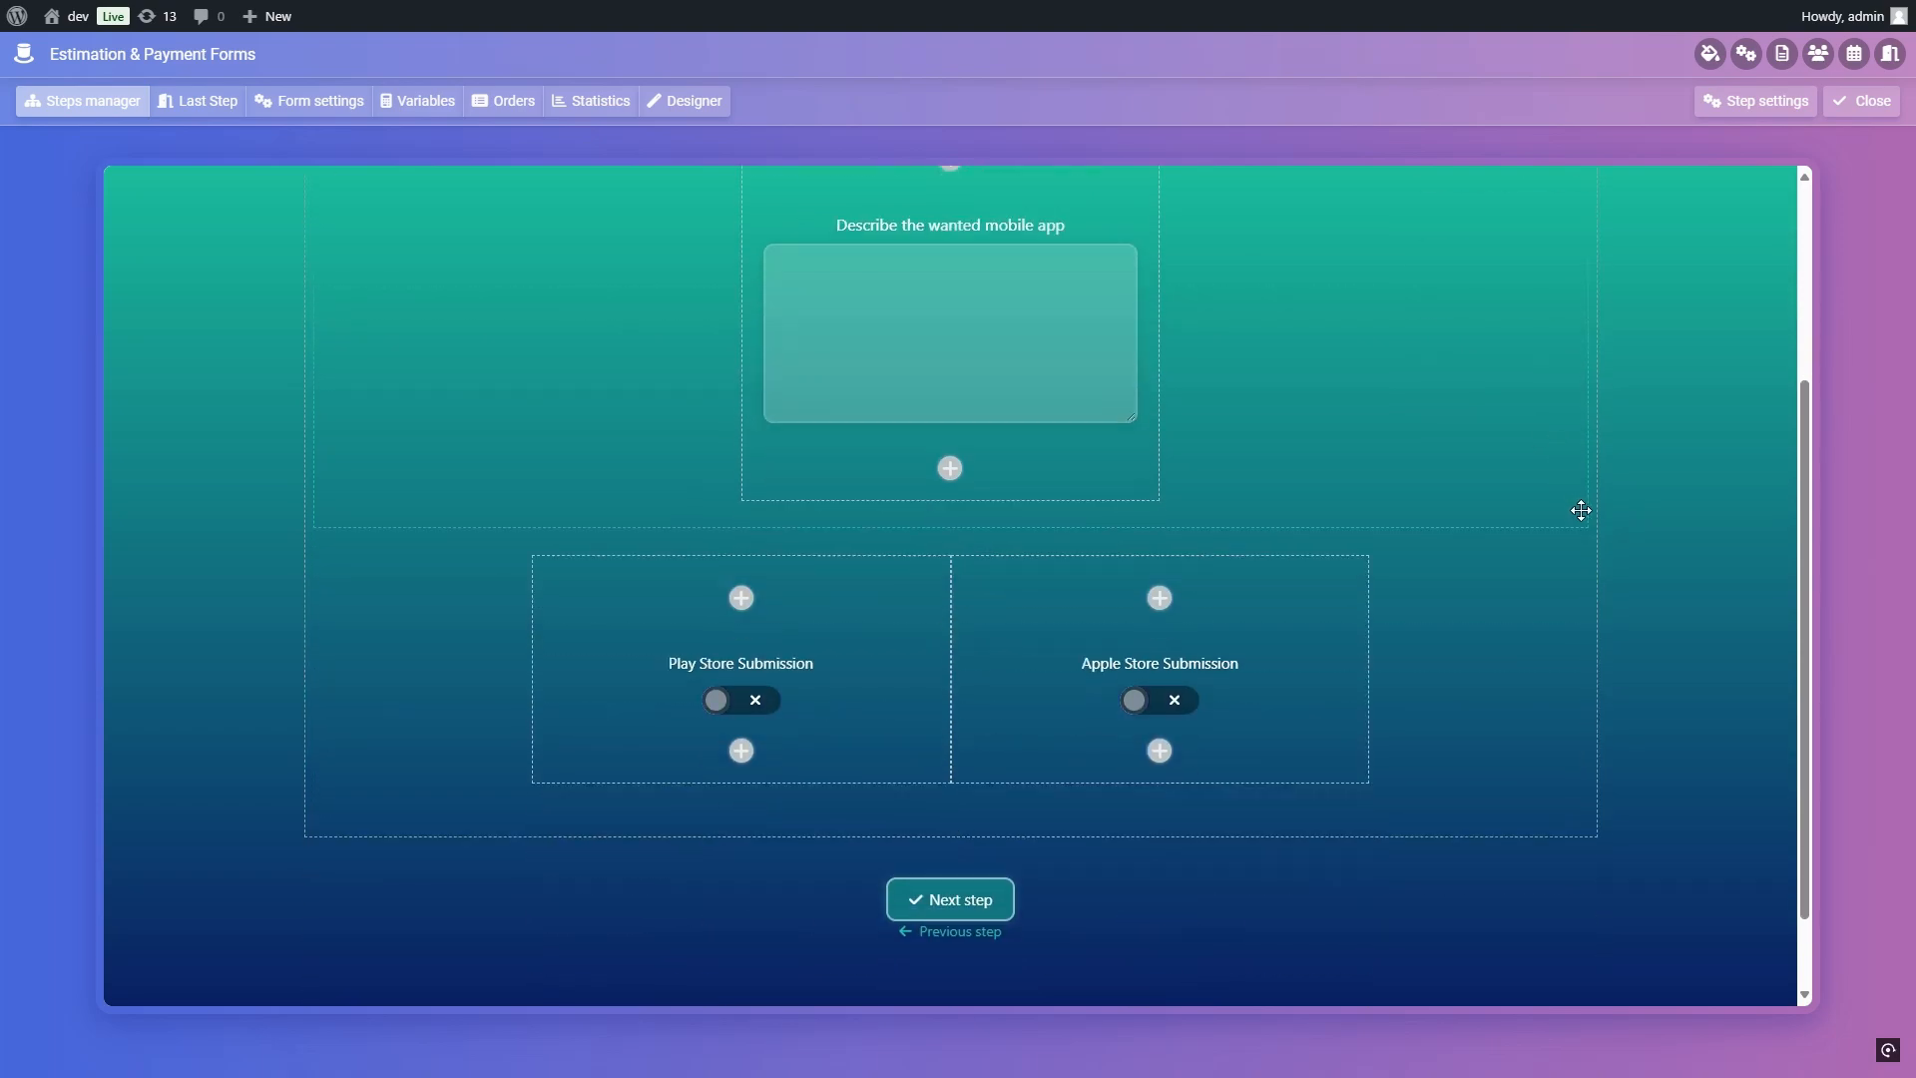
pyautogui.scroll(3, 1581, 510)
pyautogui.click(1862, 101)
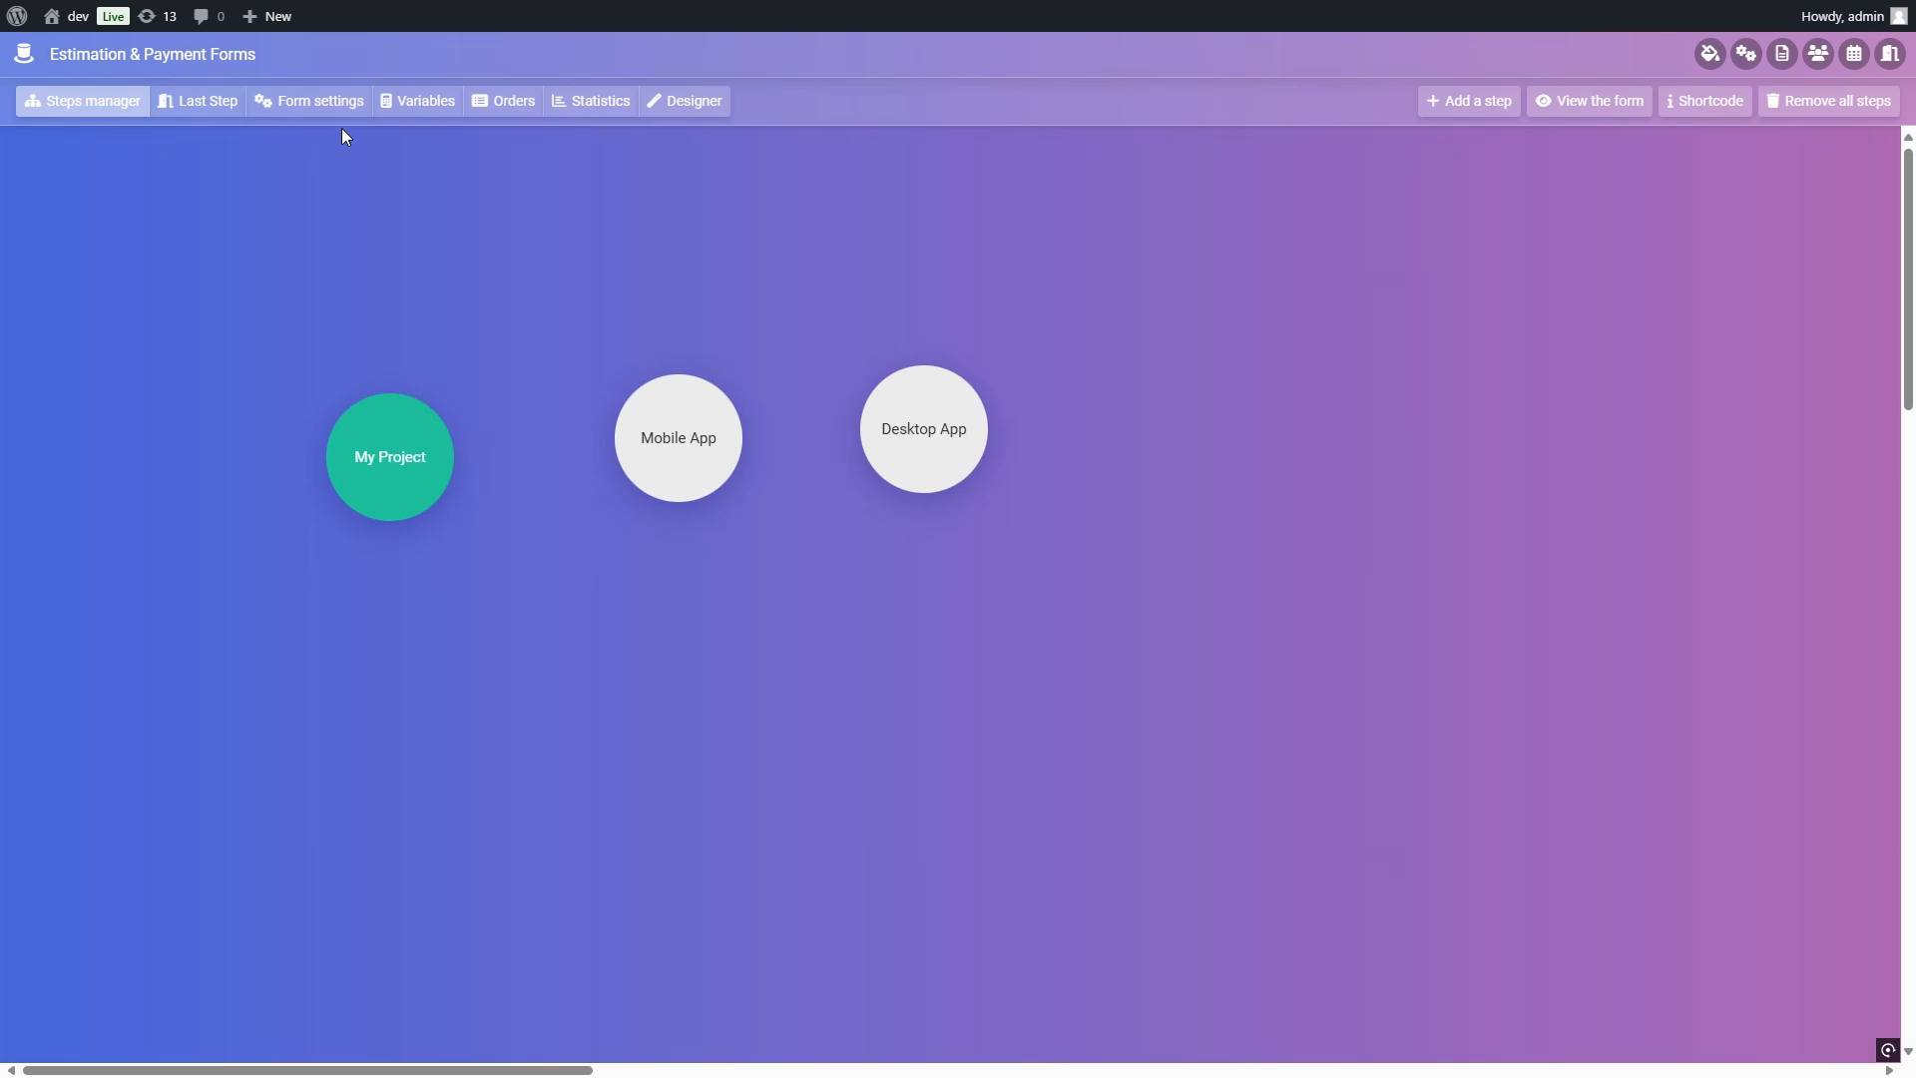
# Step: In the form settings, enable the automatic next step and hide the final price on the last step
pyautogui.click(324, 108)
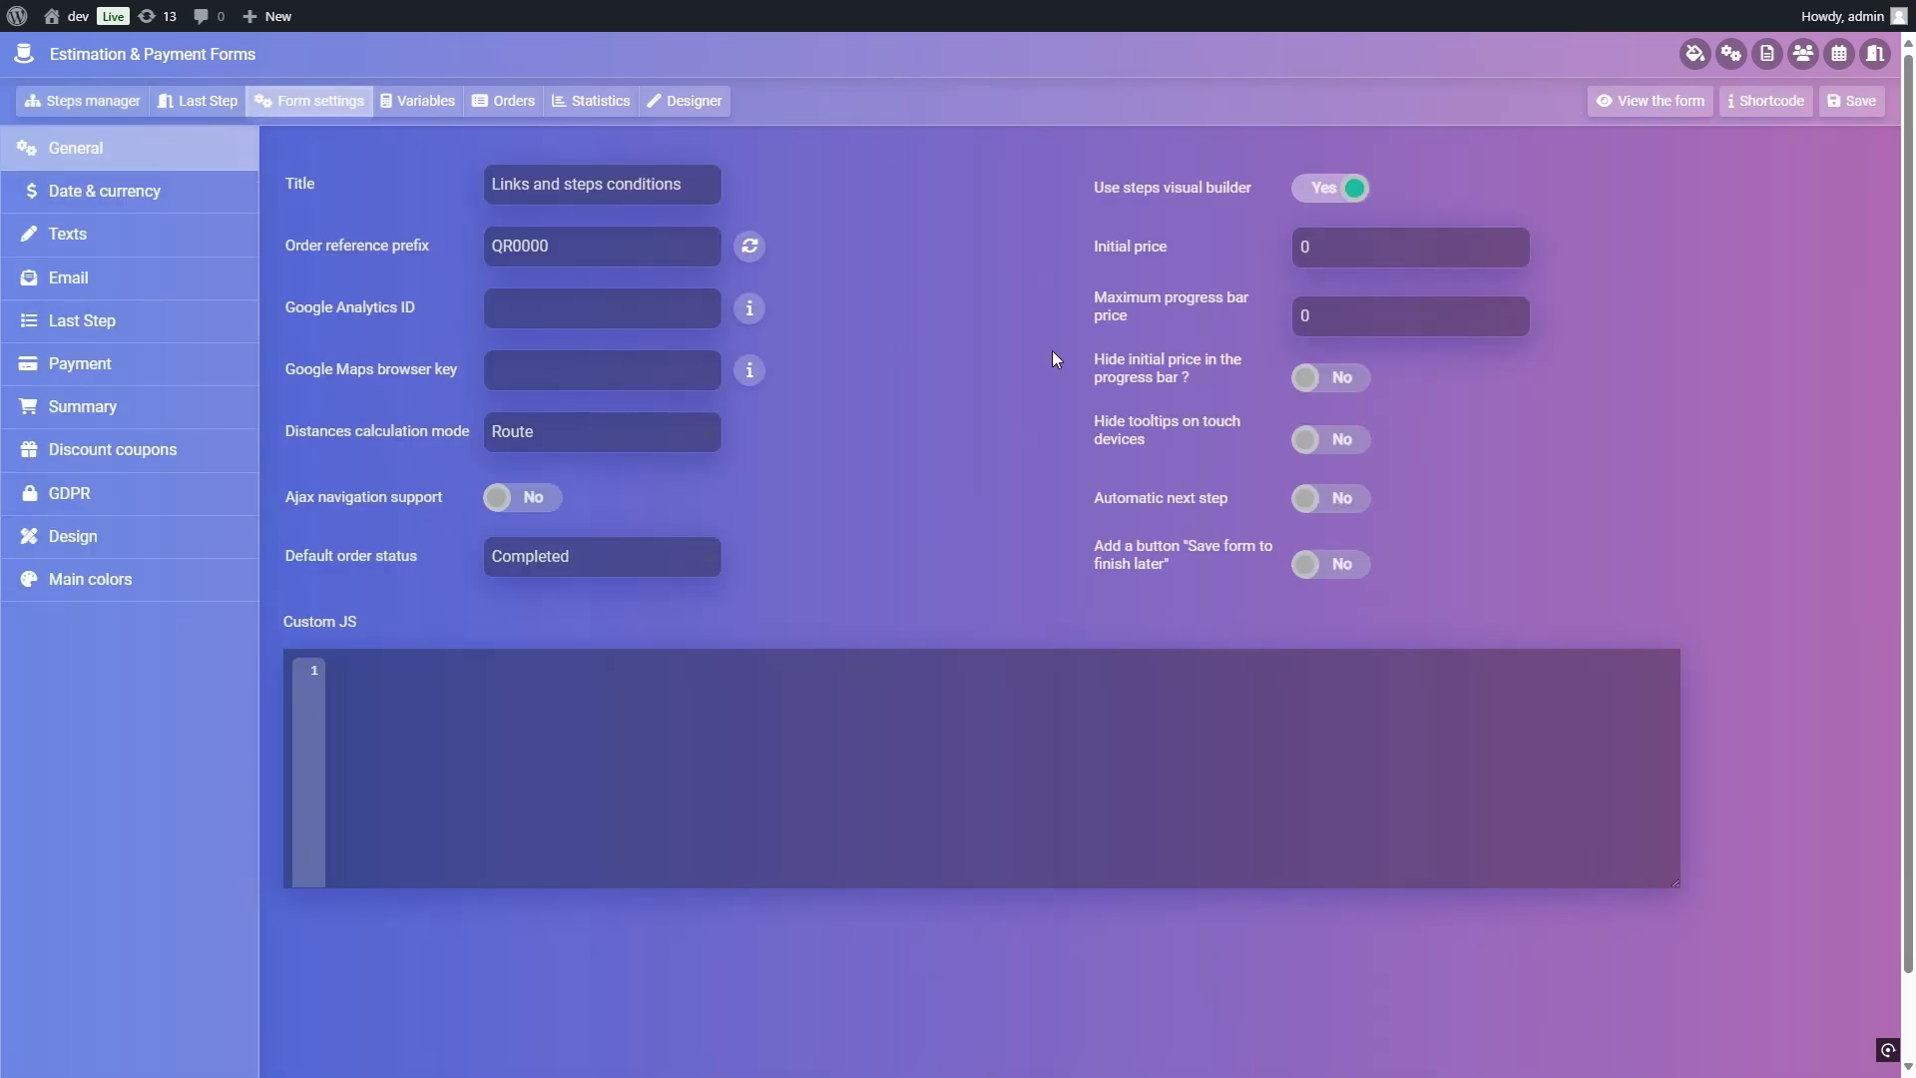
pyautogui.click(1332, 504)
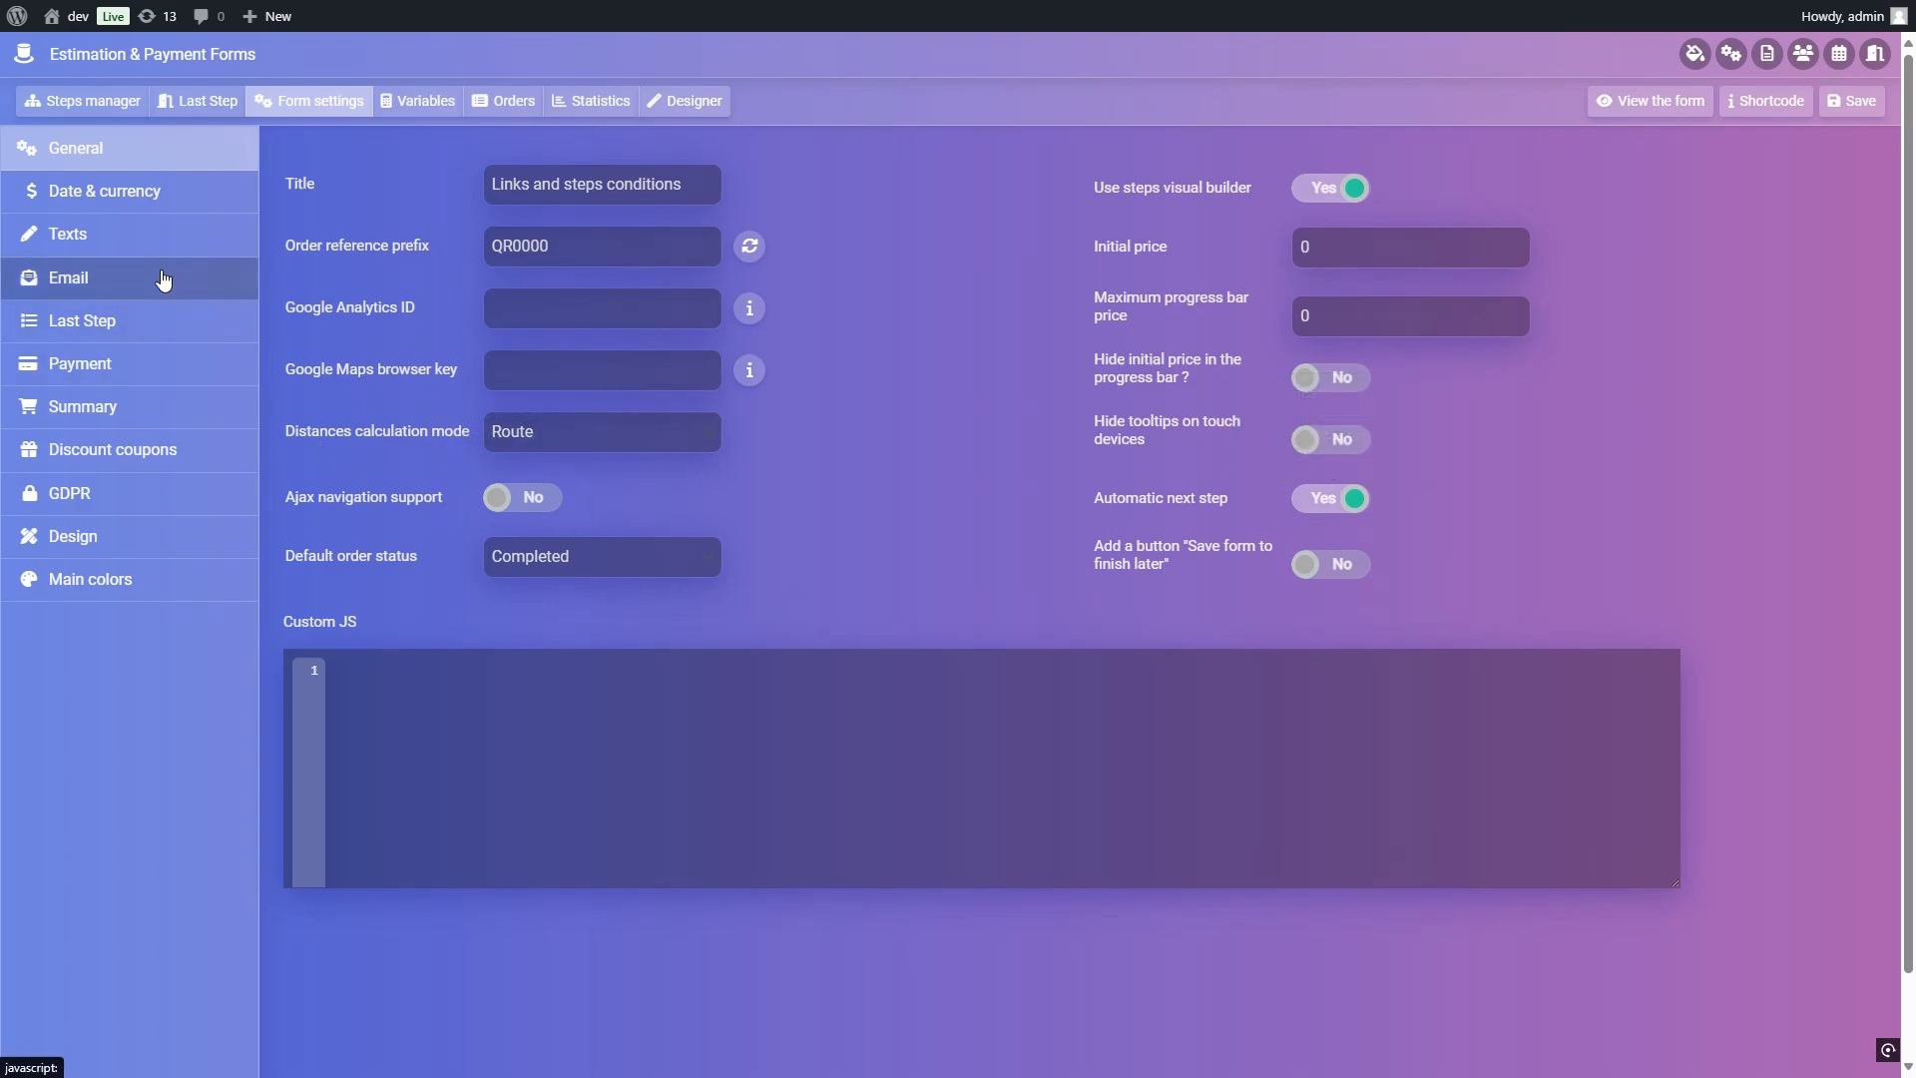
pyautogui.click(150, 321)
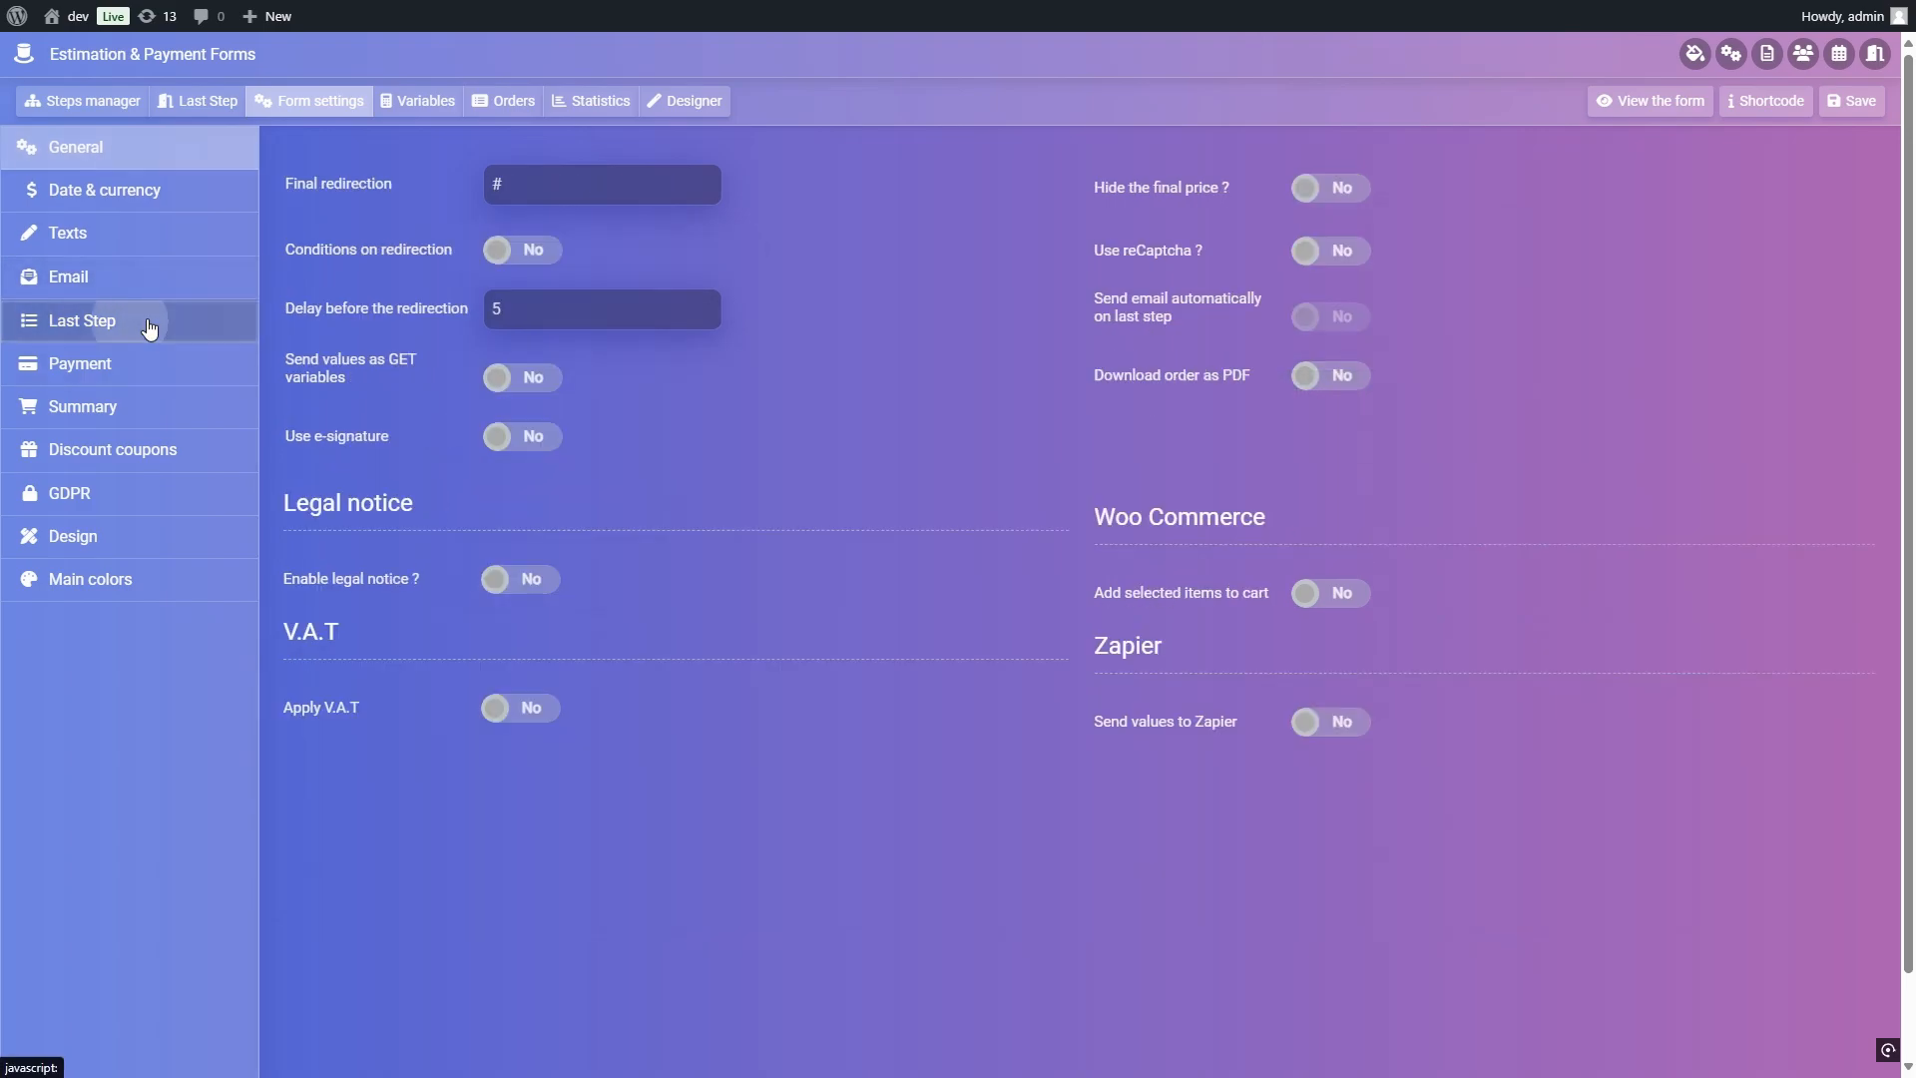
pyautogui.click(1355, 194)
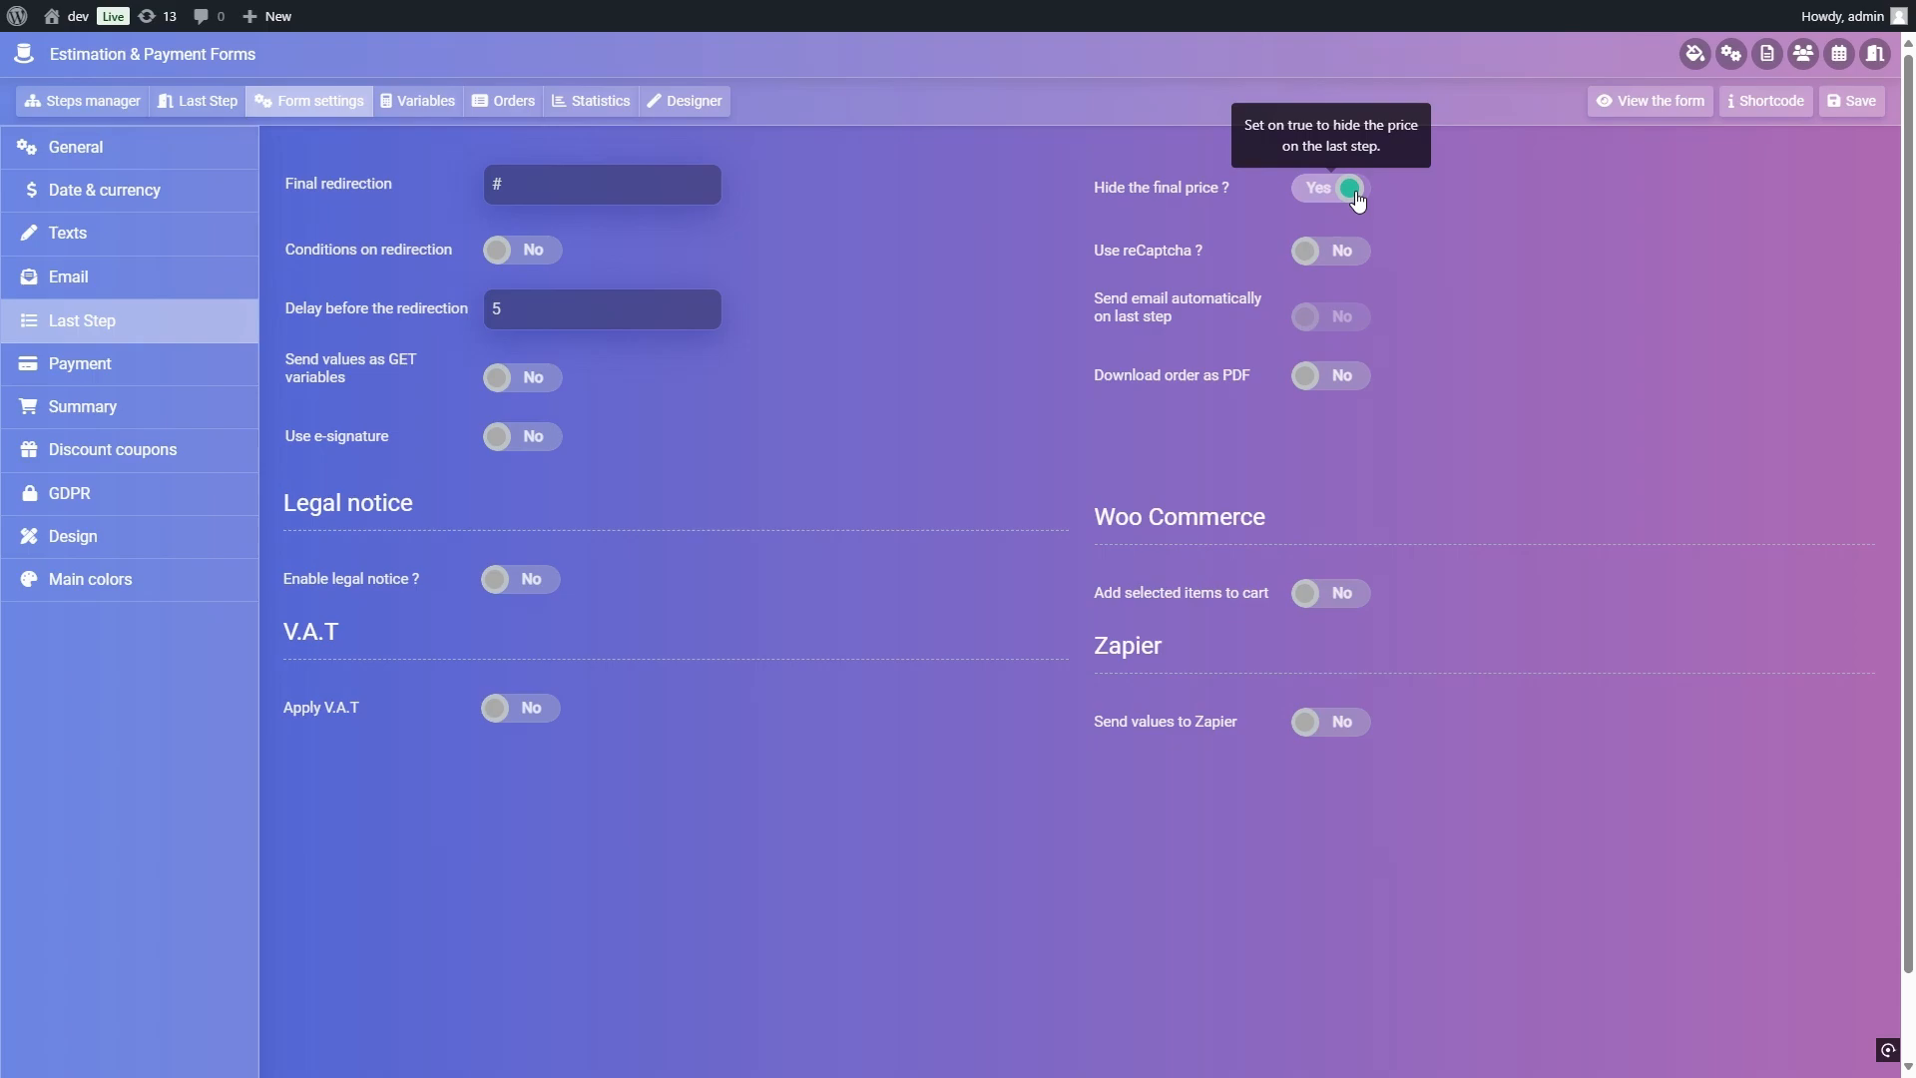
# Step: Configure the summary to show in the last step with all prices and the quantity column hidden
pyautogui.click(177, 410)
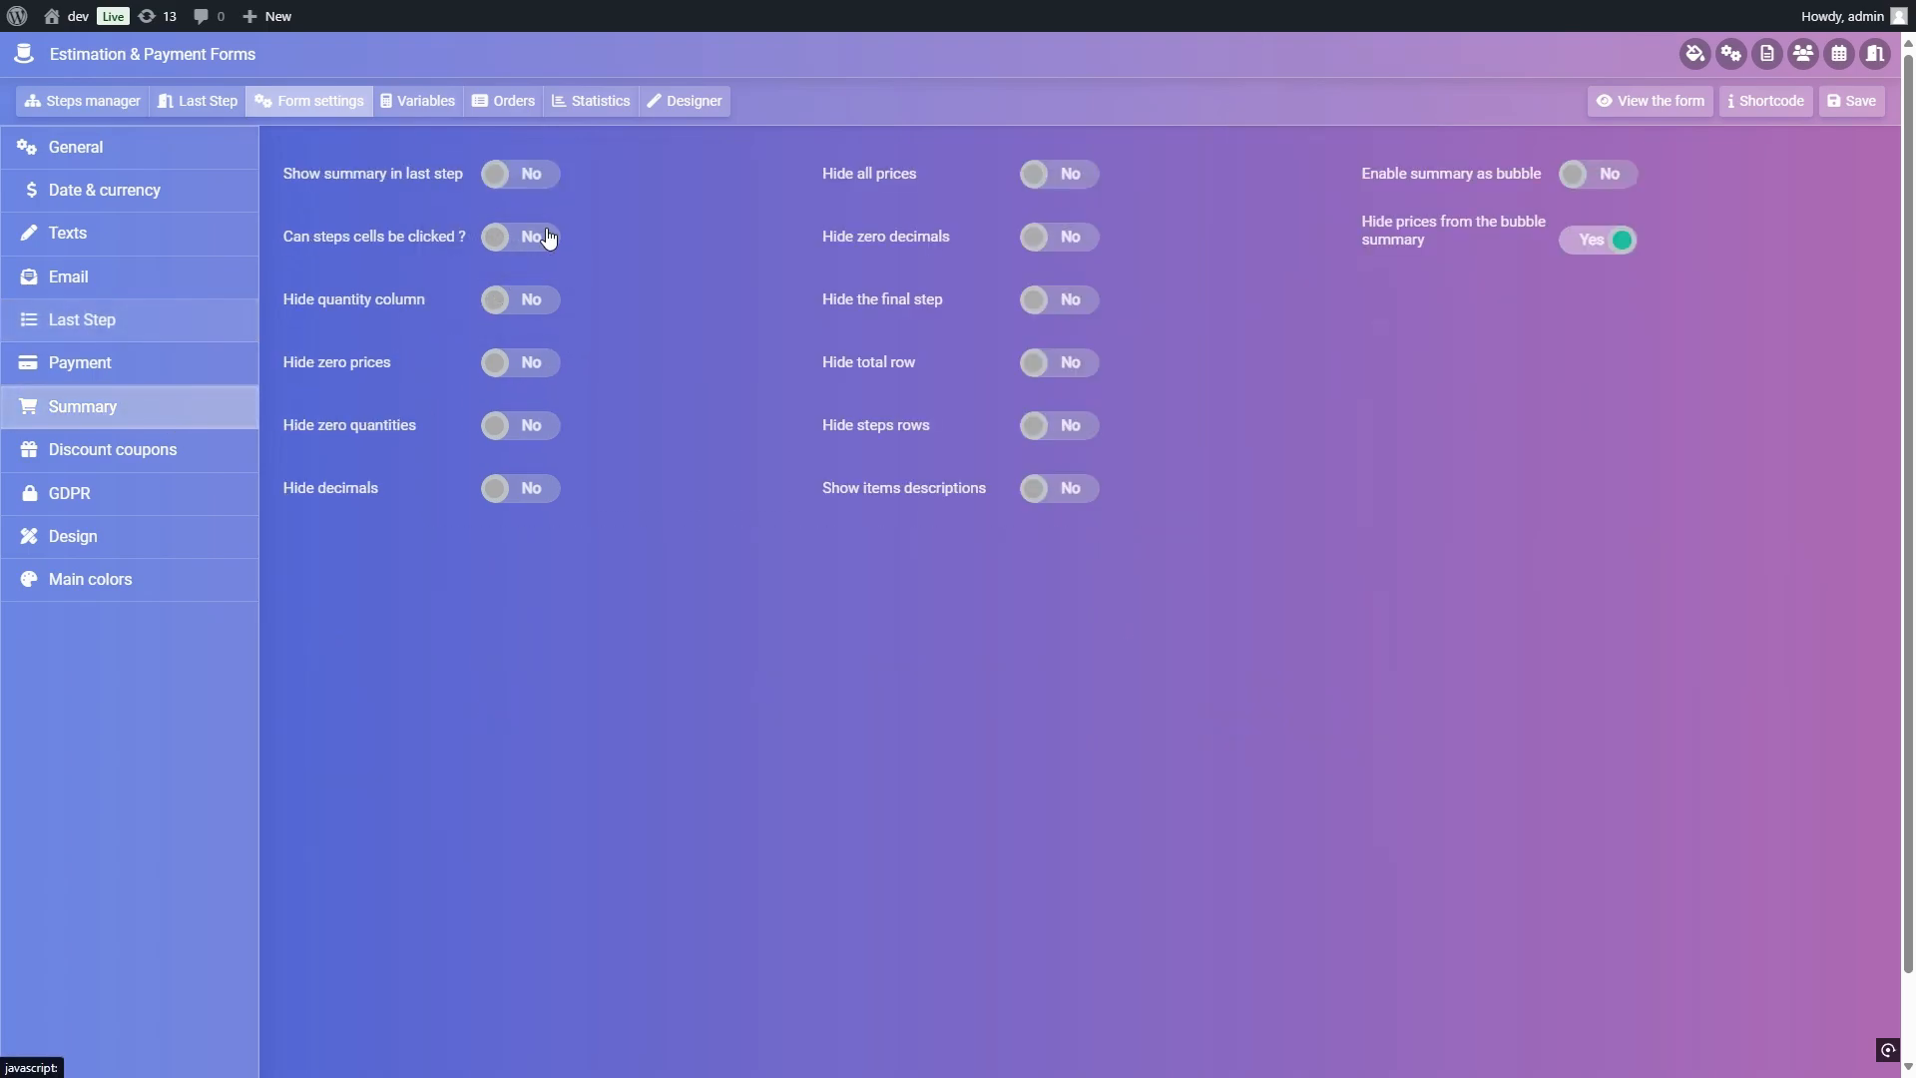
pyautogui.click(547, 186)
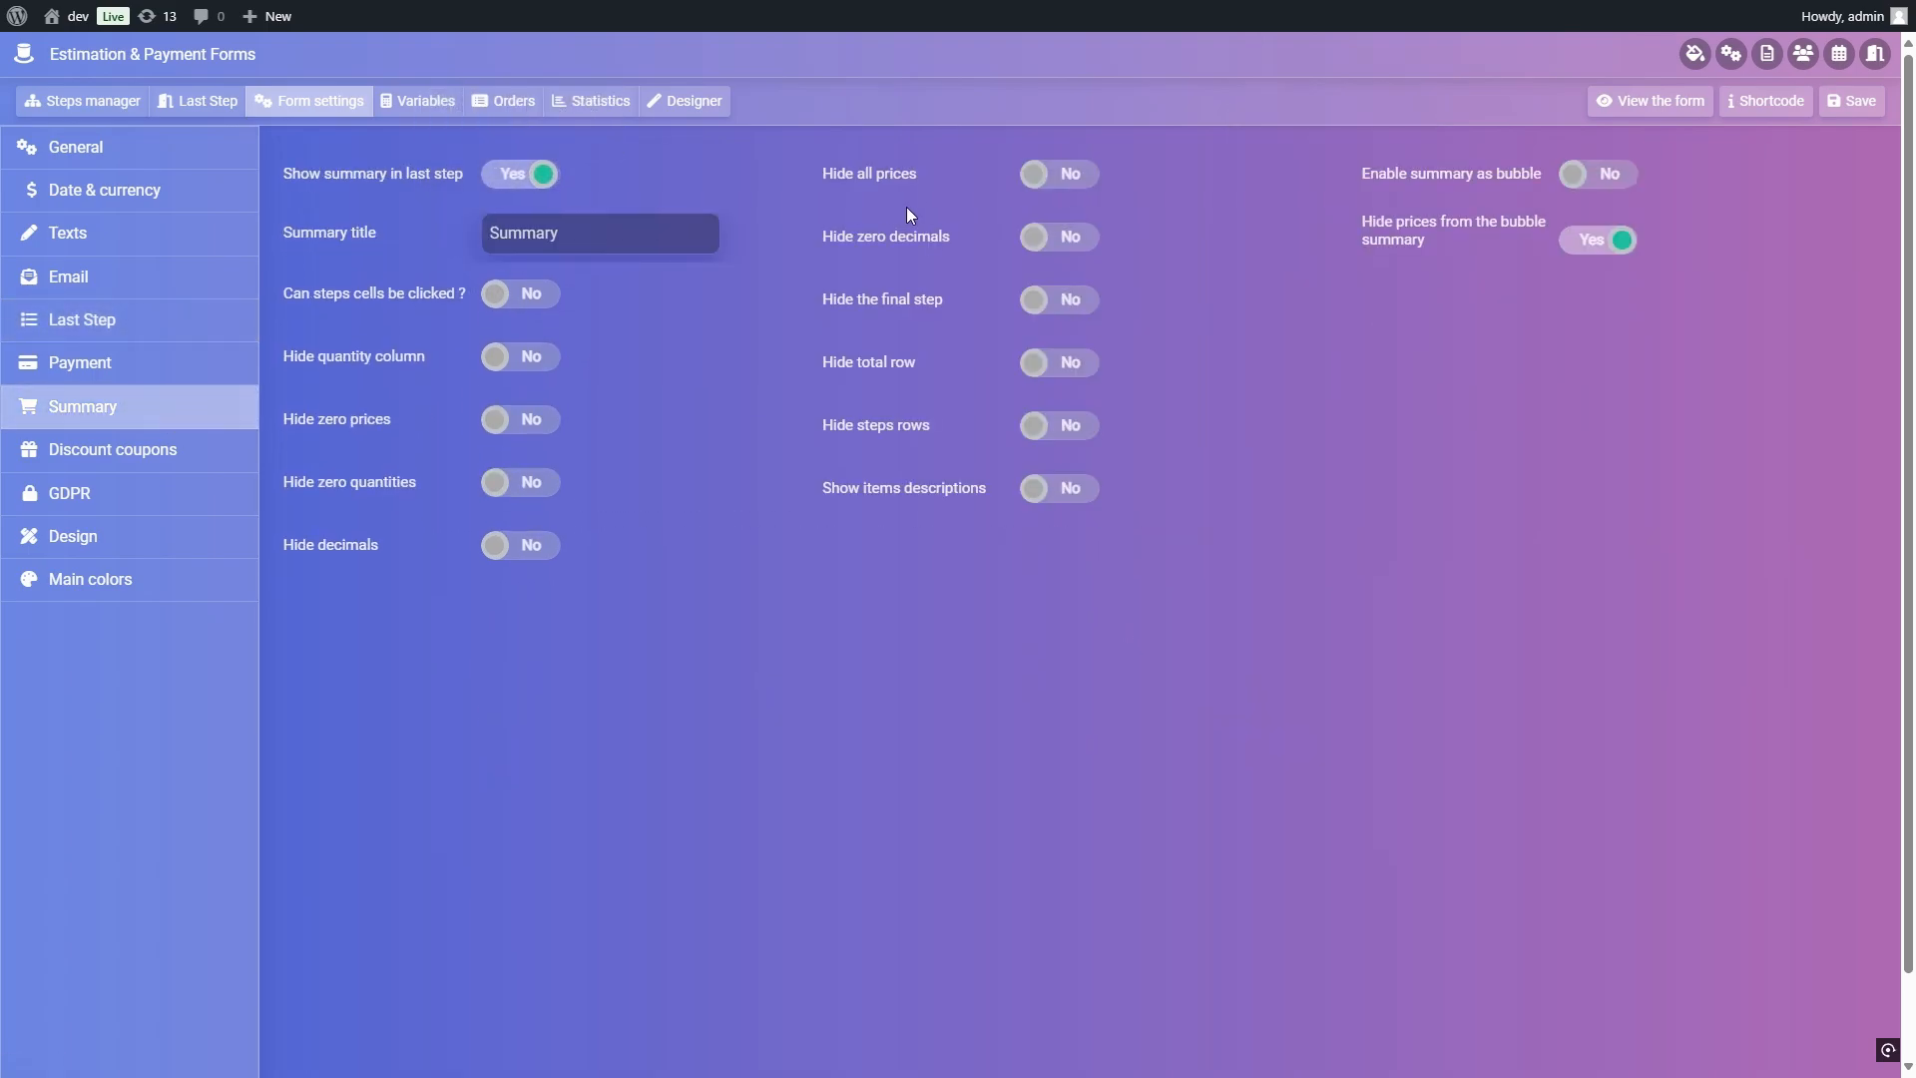
pyautogui.click(1072, 183)
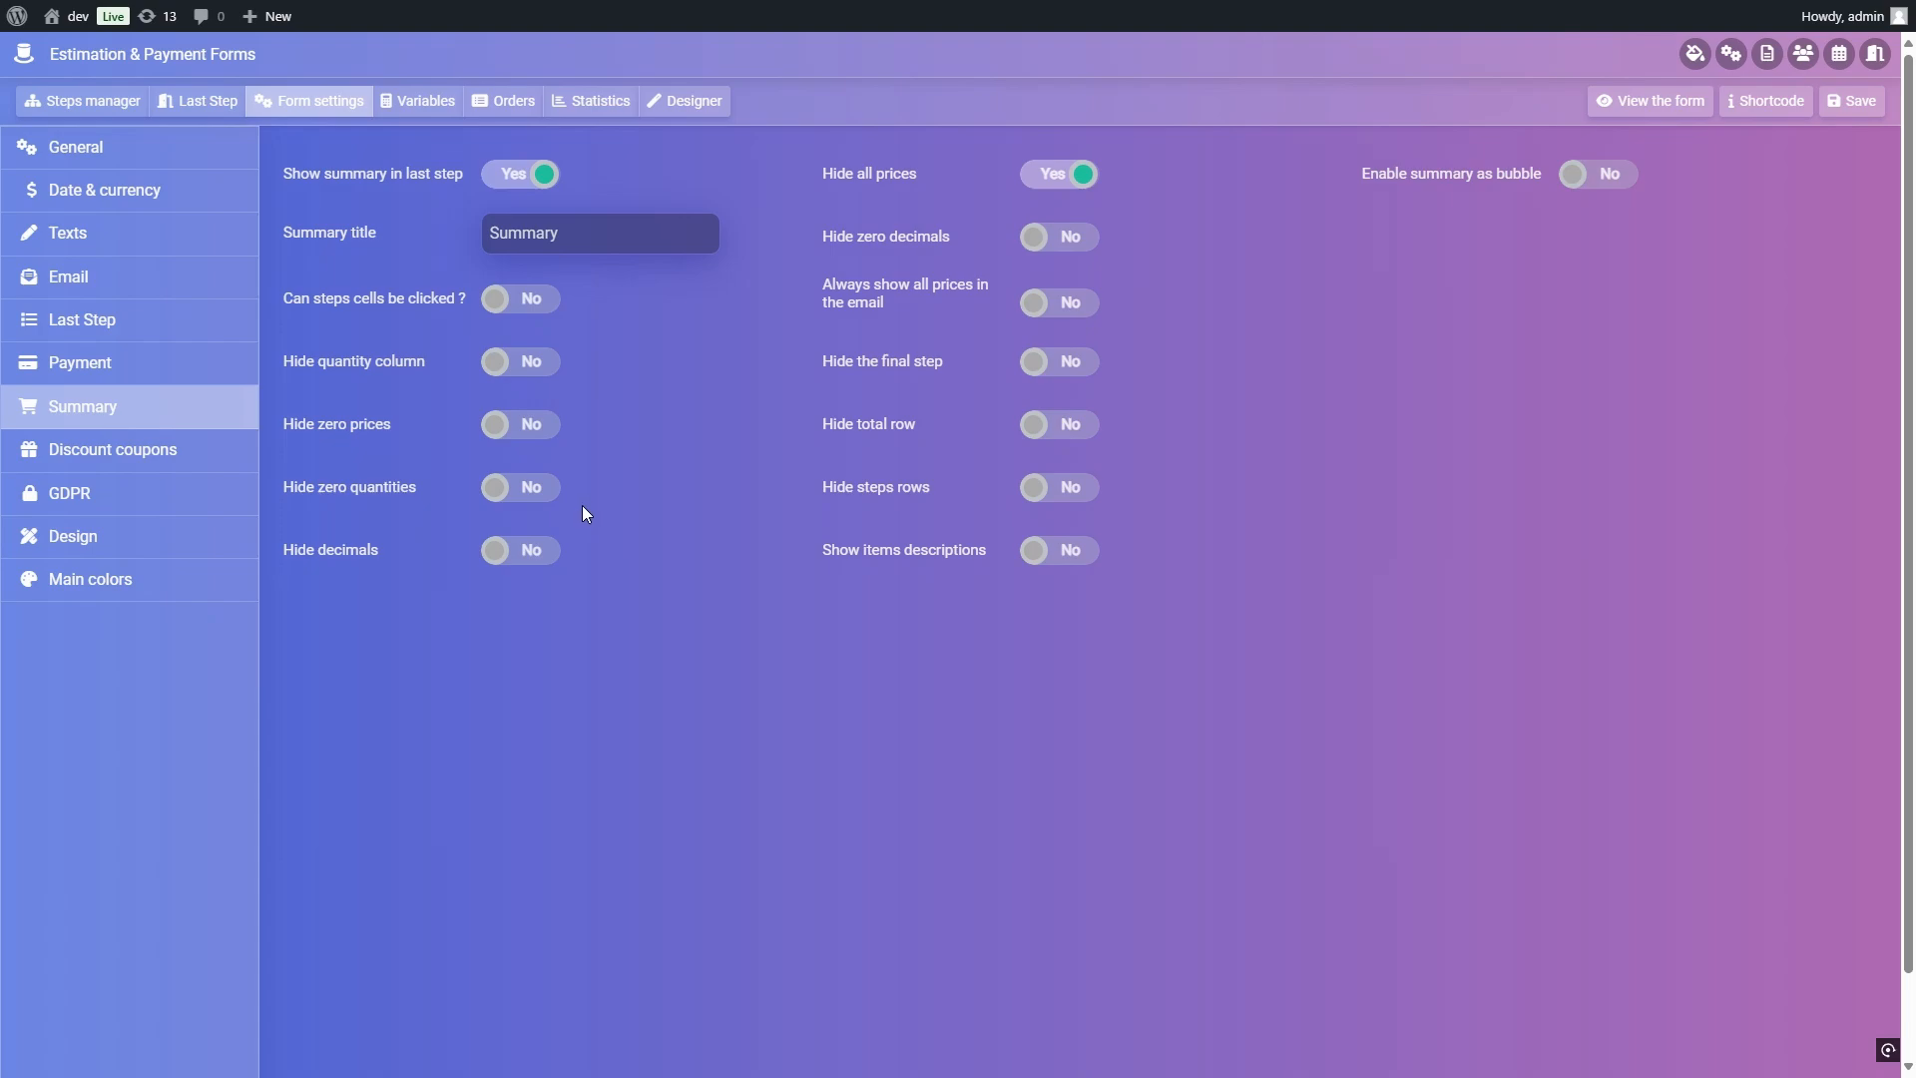
pyautogui.click(544, 371)
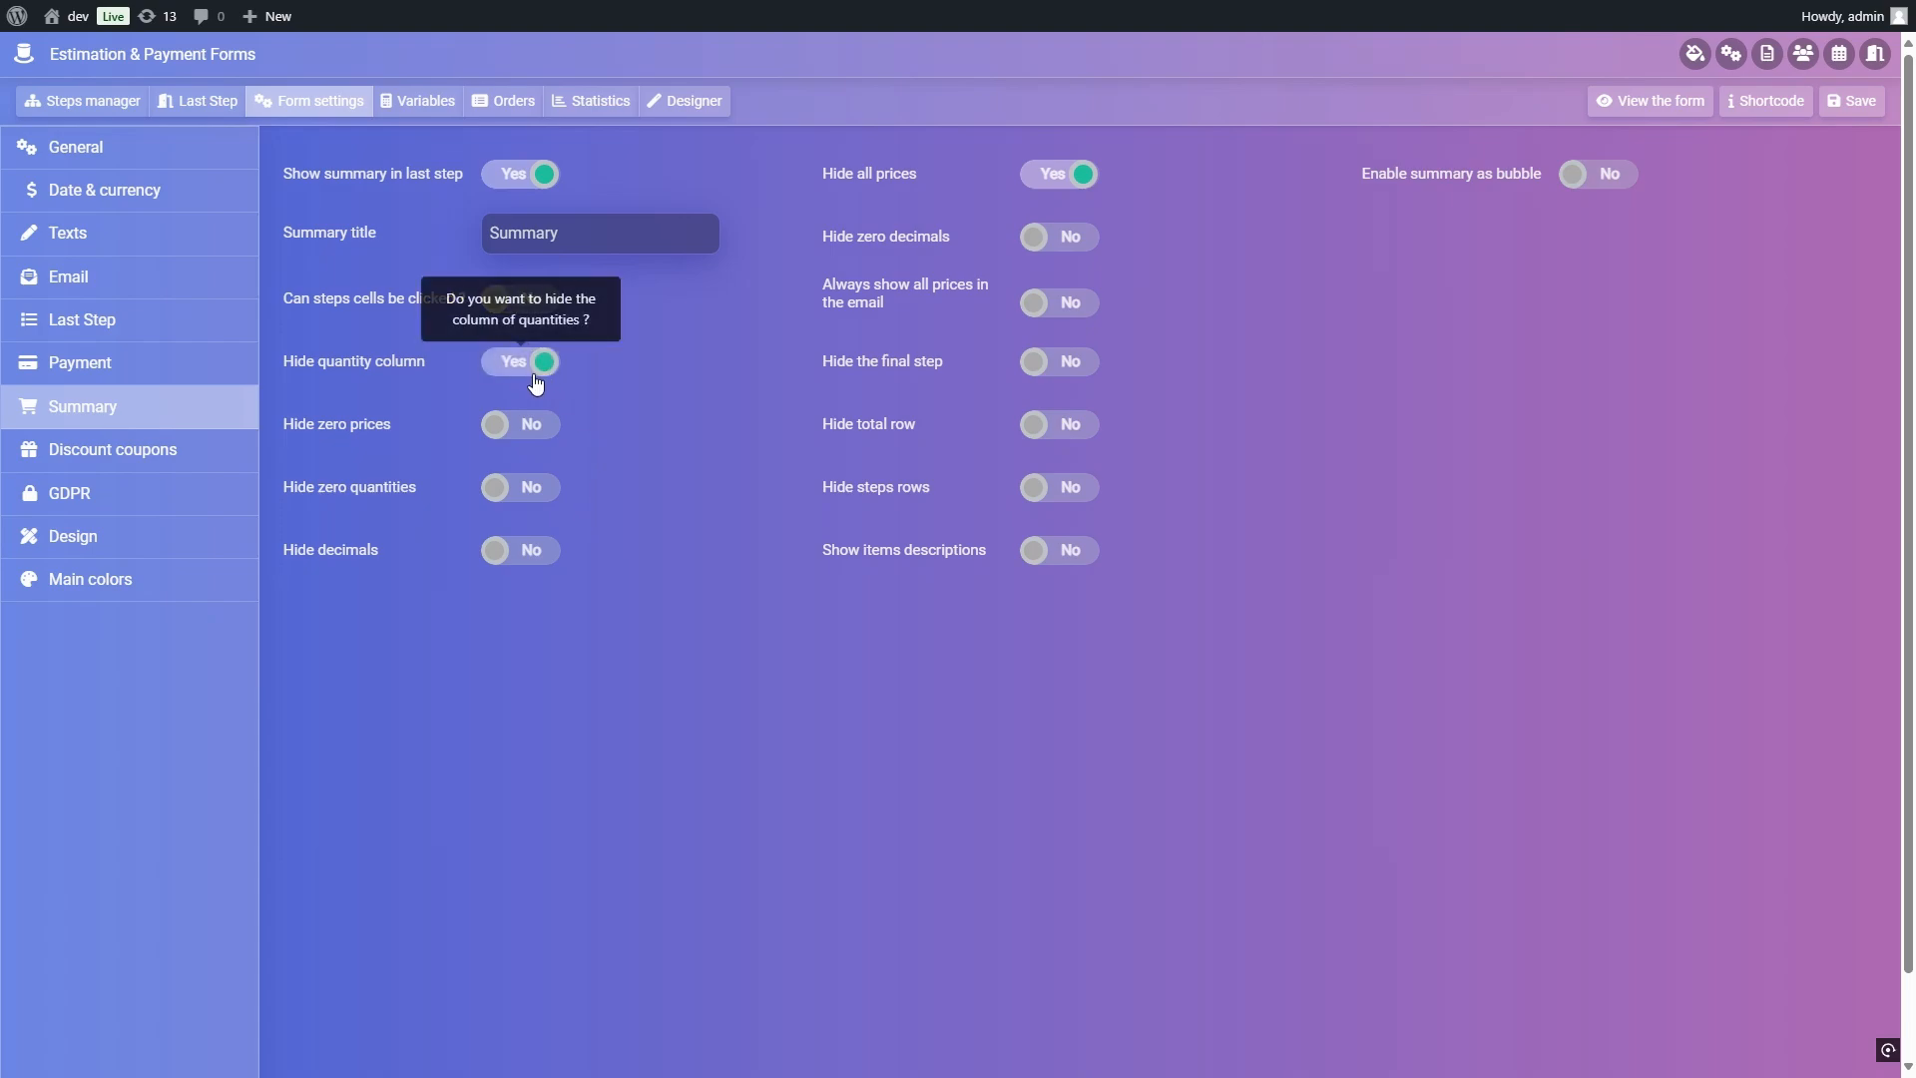
# Step: Set the form's progress bar to Step number and save the form settings
pyautogui.click(196, 539)
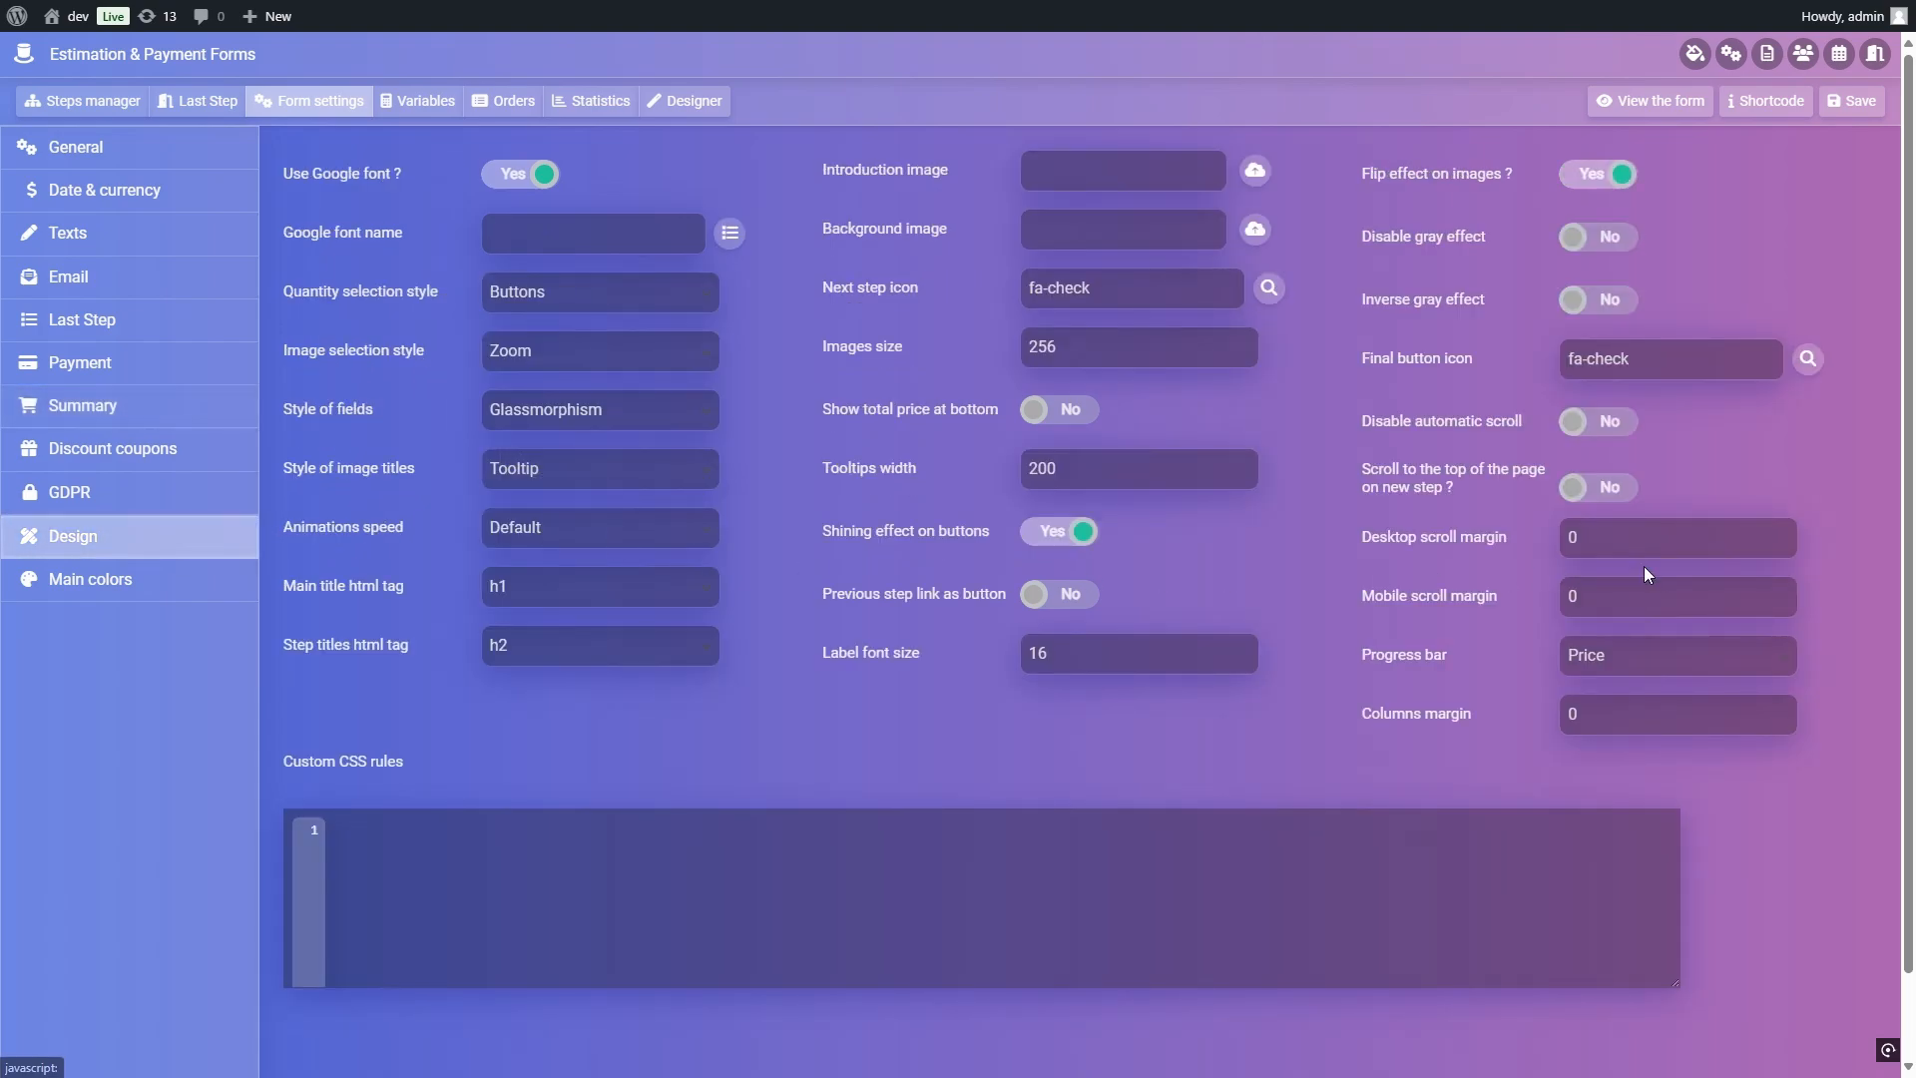
pyautogui.click(1690, 675)
pyautogui.click(1633, 714)
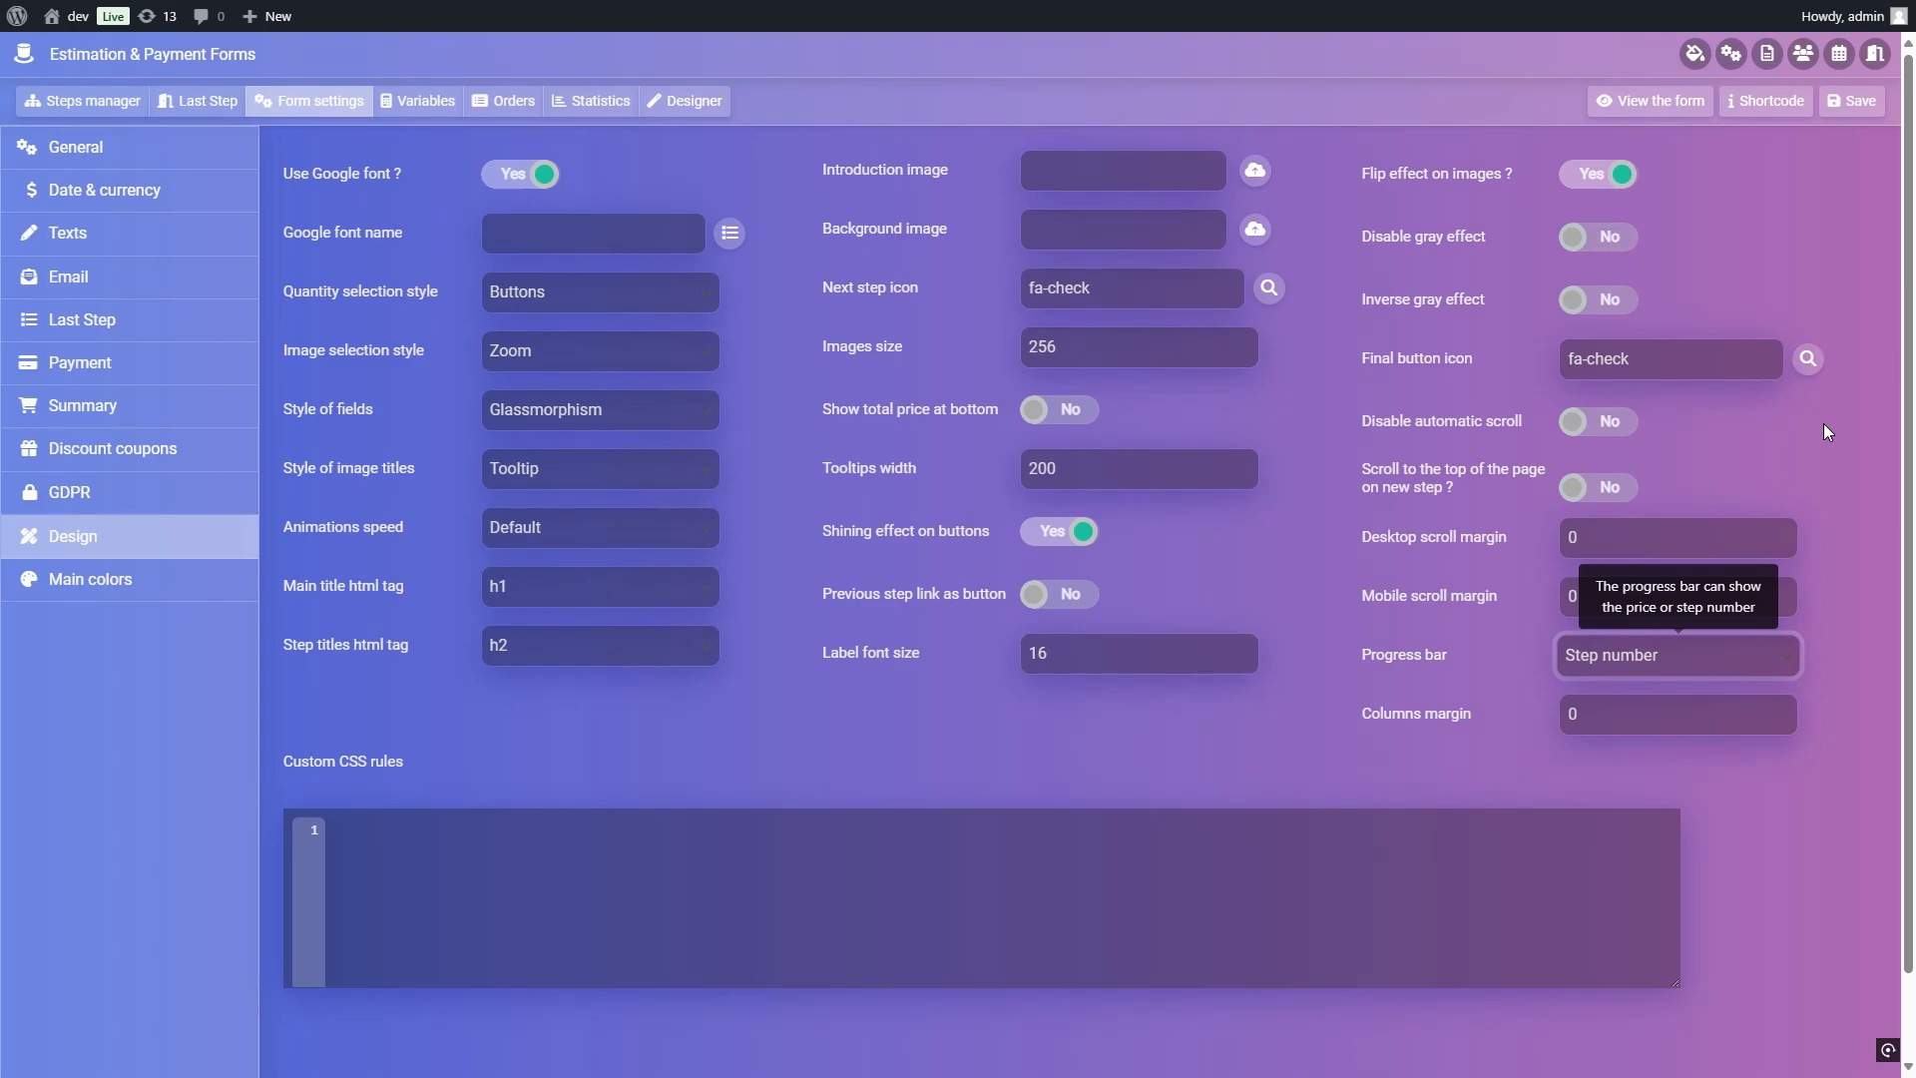
pyautogui.click(1854, 101)
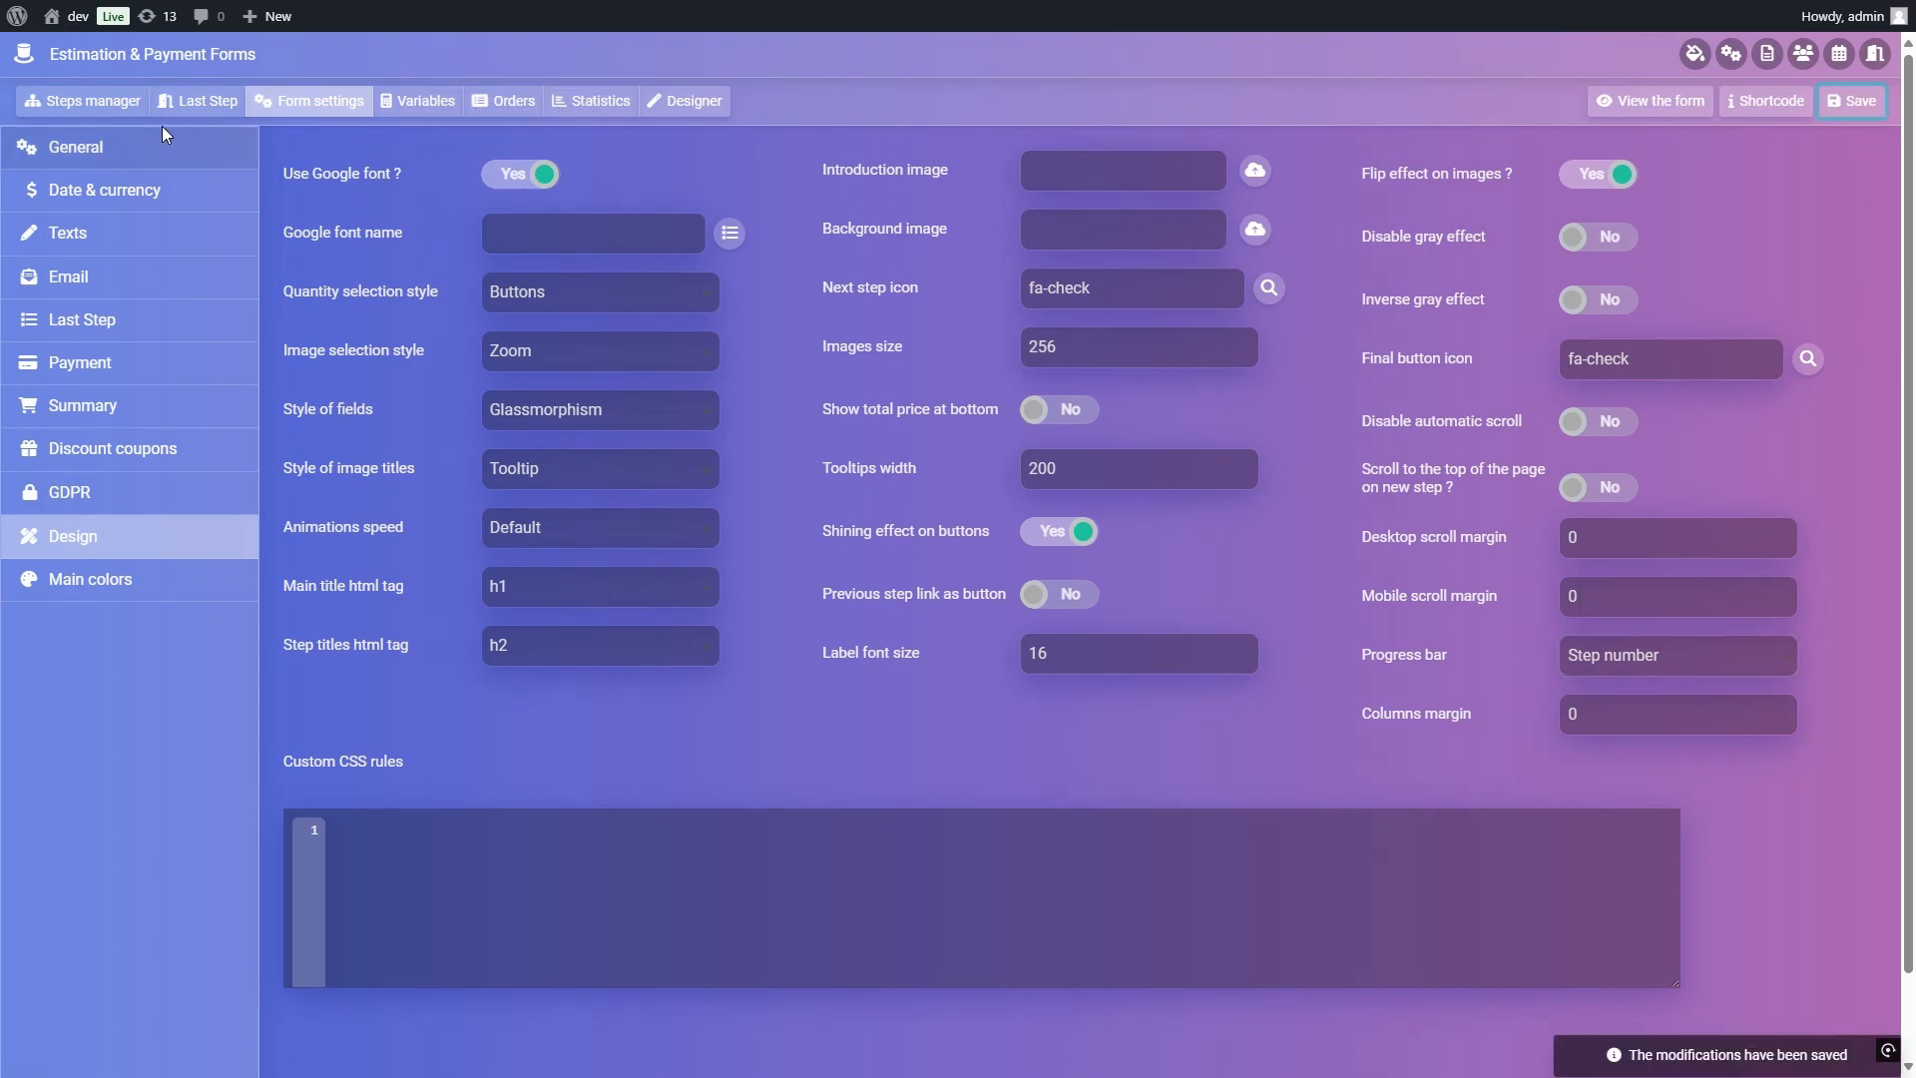
# Step: Rearrange the steps so Mobile App sits above and Desktop App below, both to the right of My Project
pyautogui.click(83, 101)
pyautogui.moveTo(676, 429); pyautogui.dragTo(638, 272)
pyautogui.moveTo(914, 439); pyautogui.dragTo(639, 586)
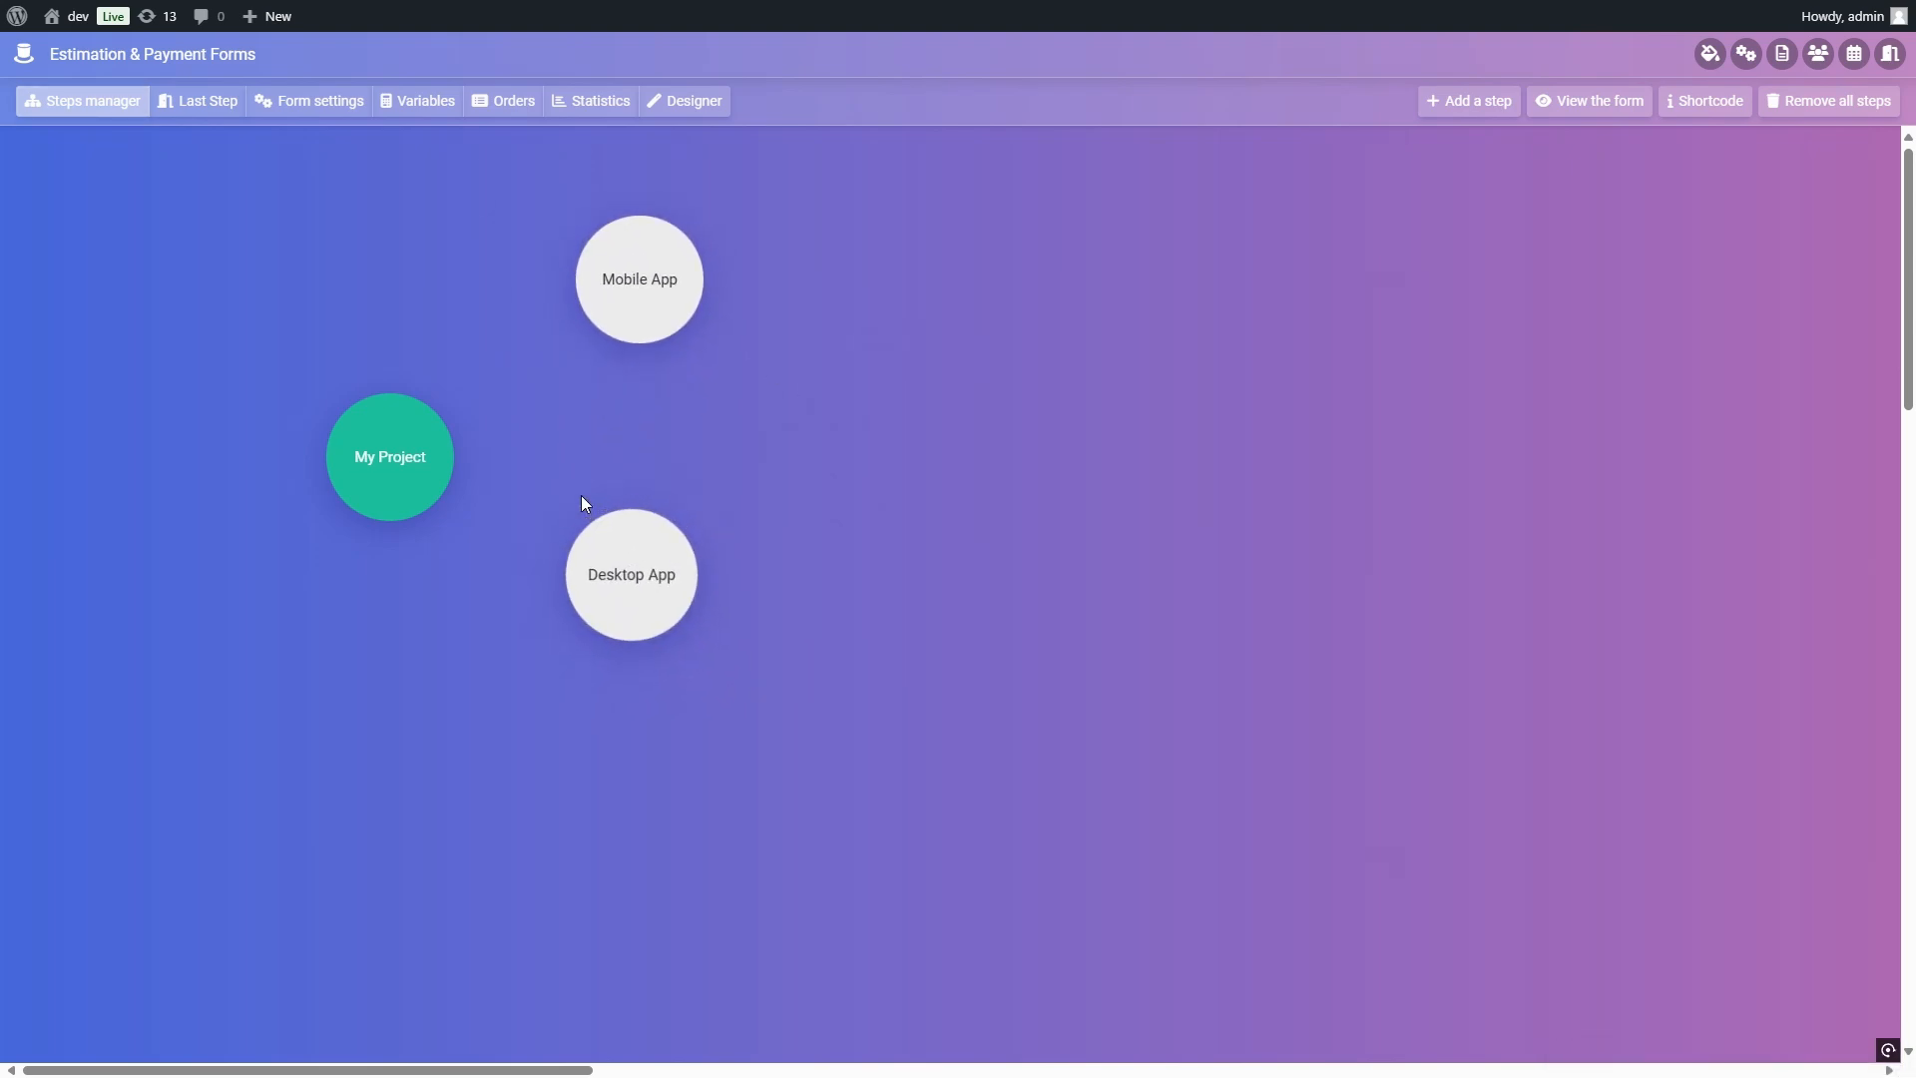
# Step: Make a selection required in the My Project step and save its settings
pyautogui.moveTo(400, 454)
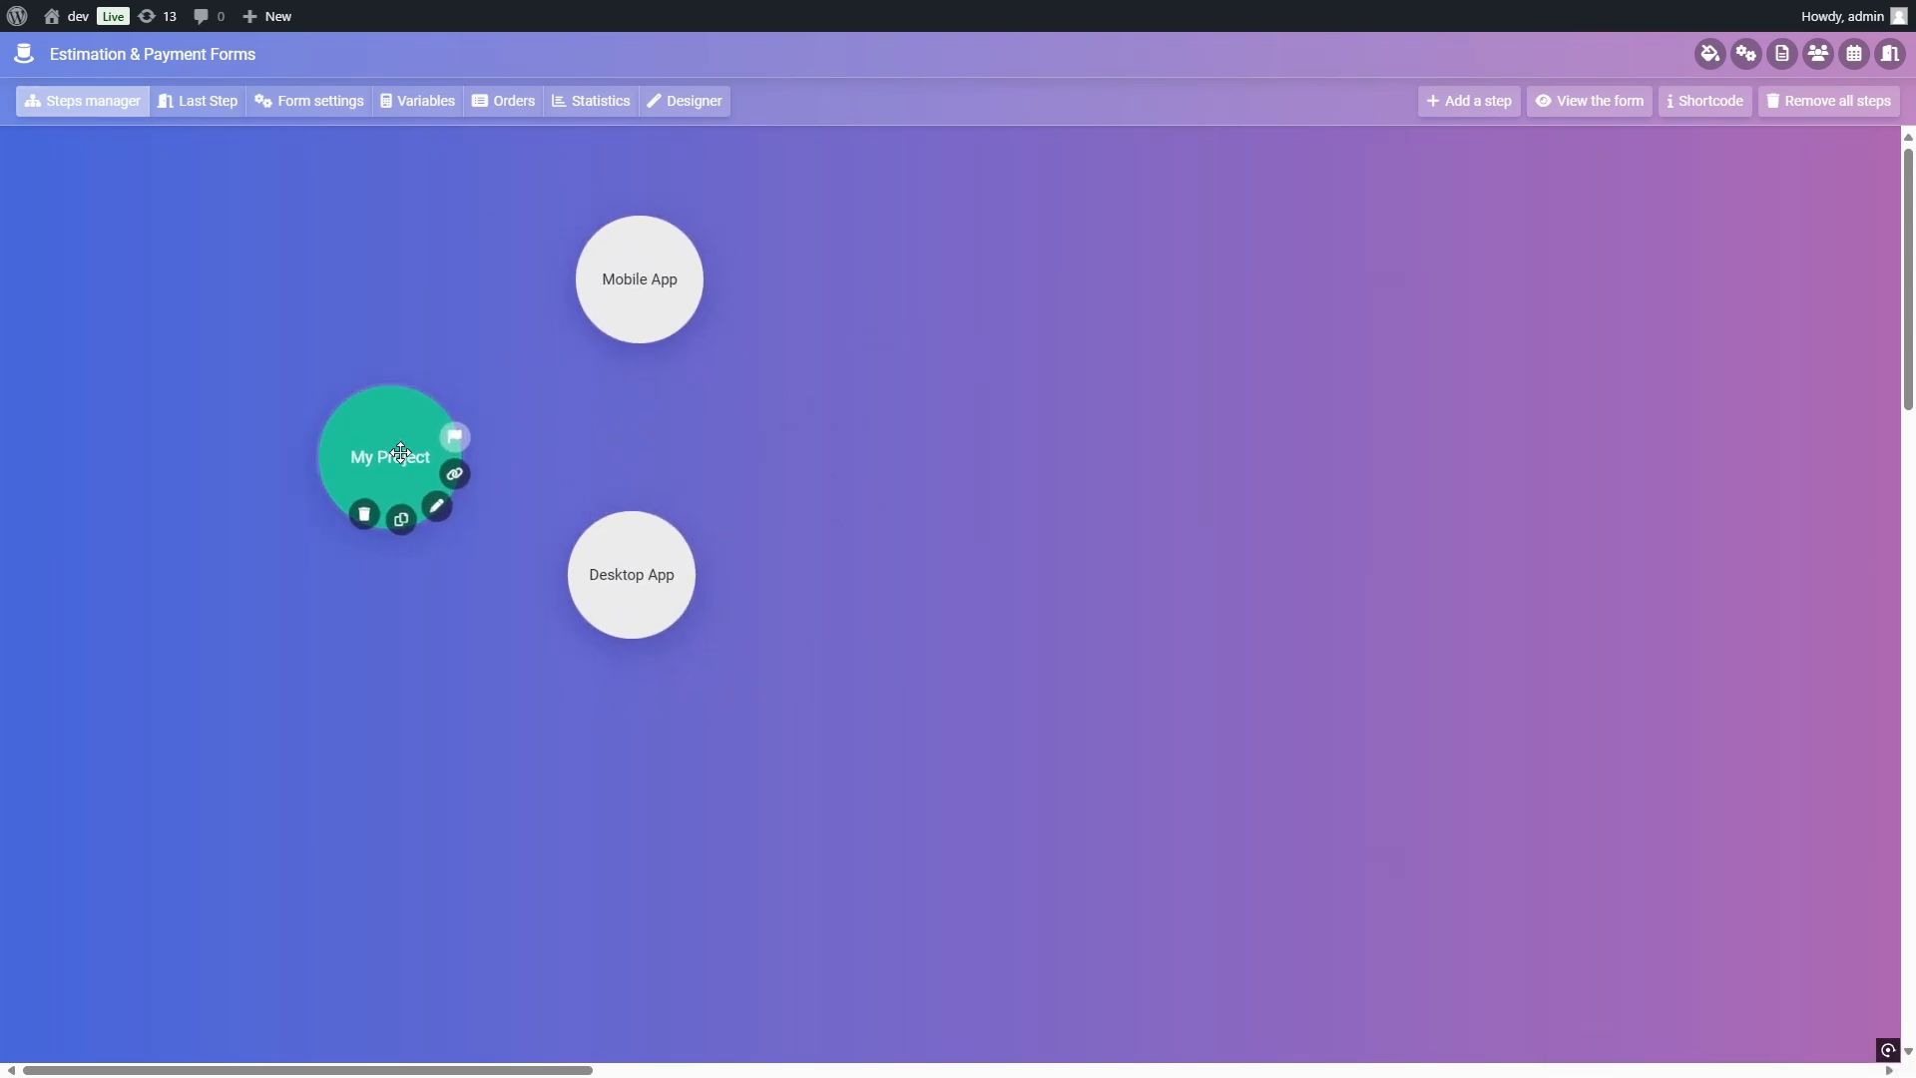
pyautogui.click(436, 506)
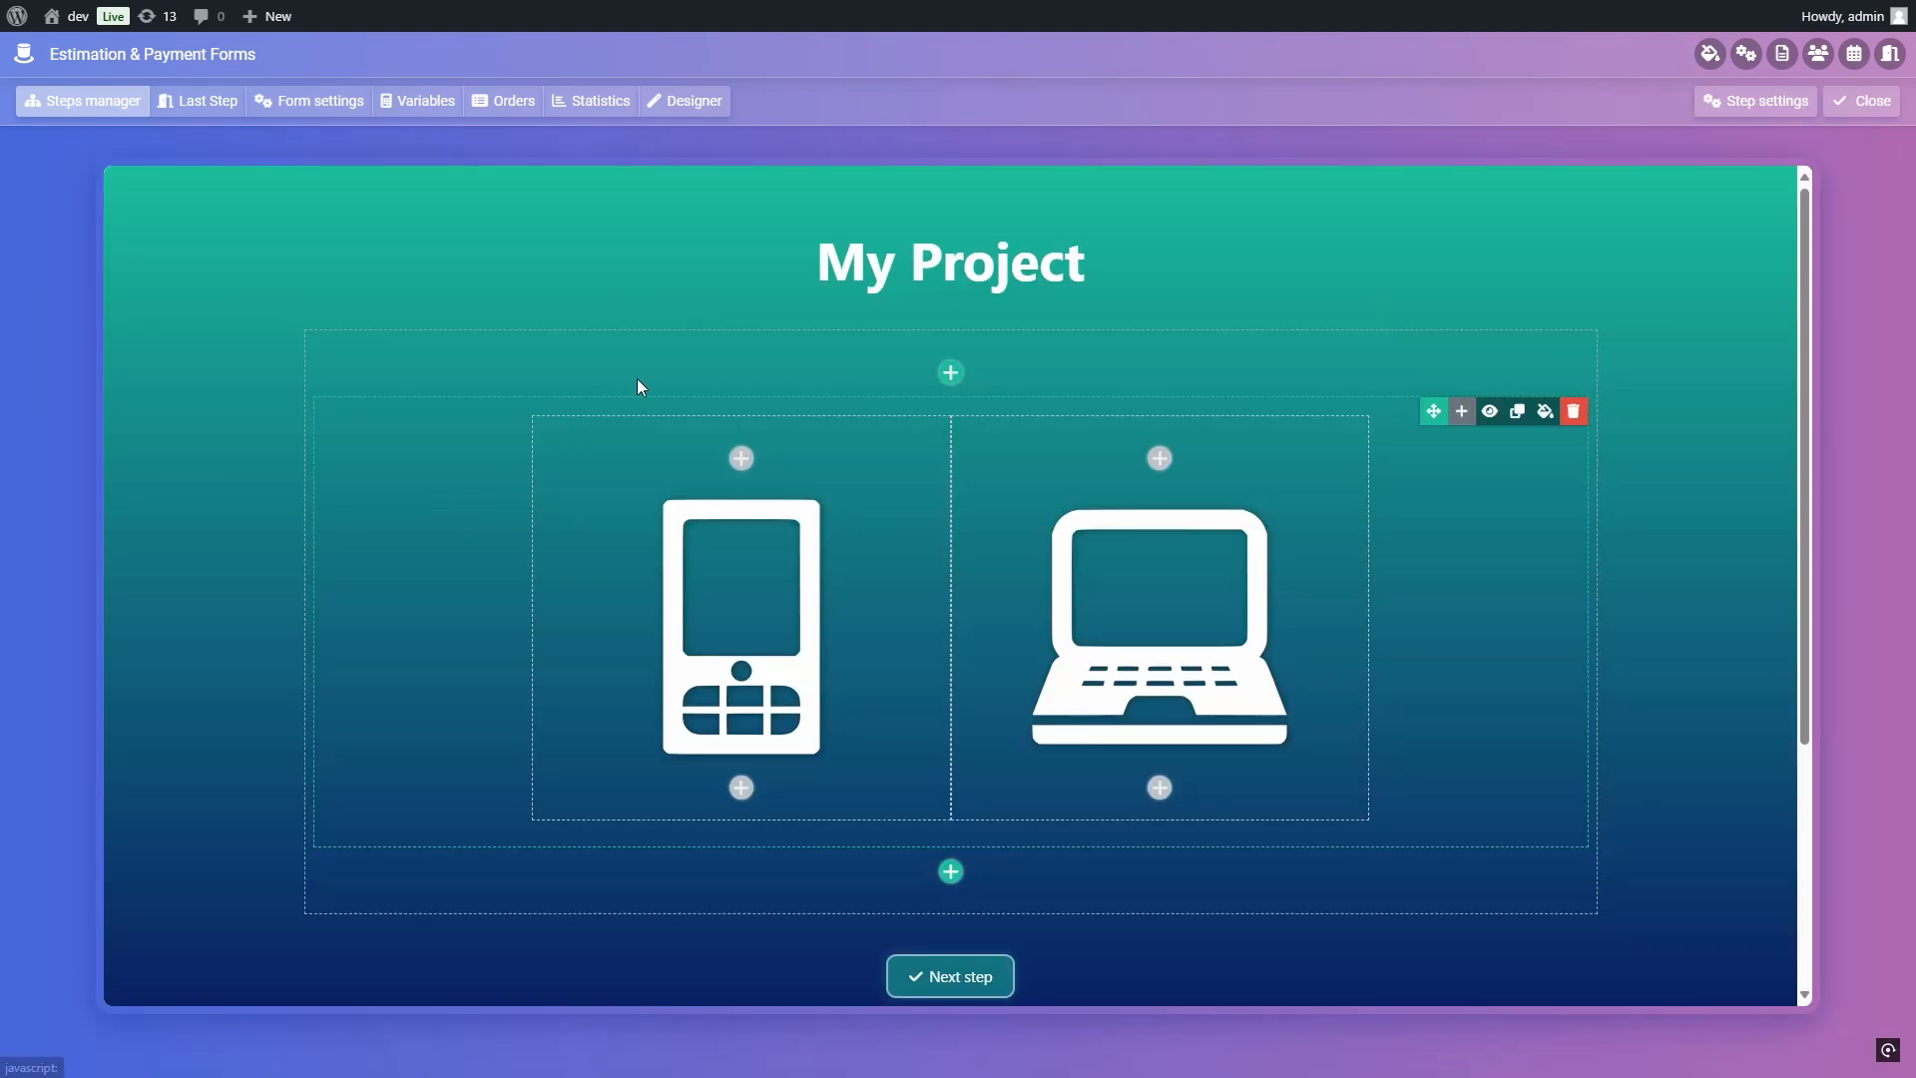
pyautogui.click(1741, 101)
pyautogui.click(1158, 226)
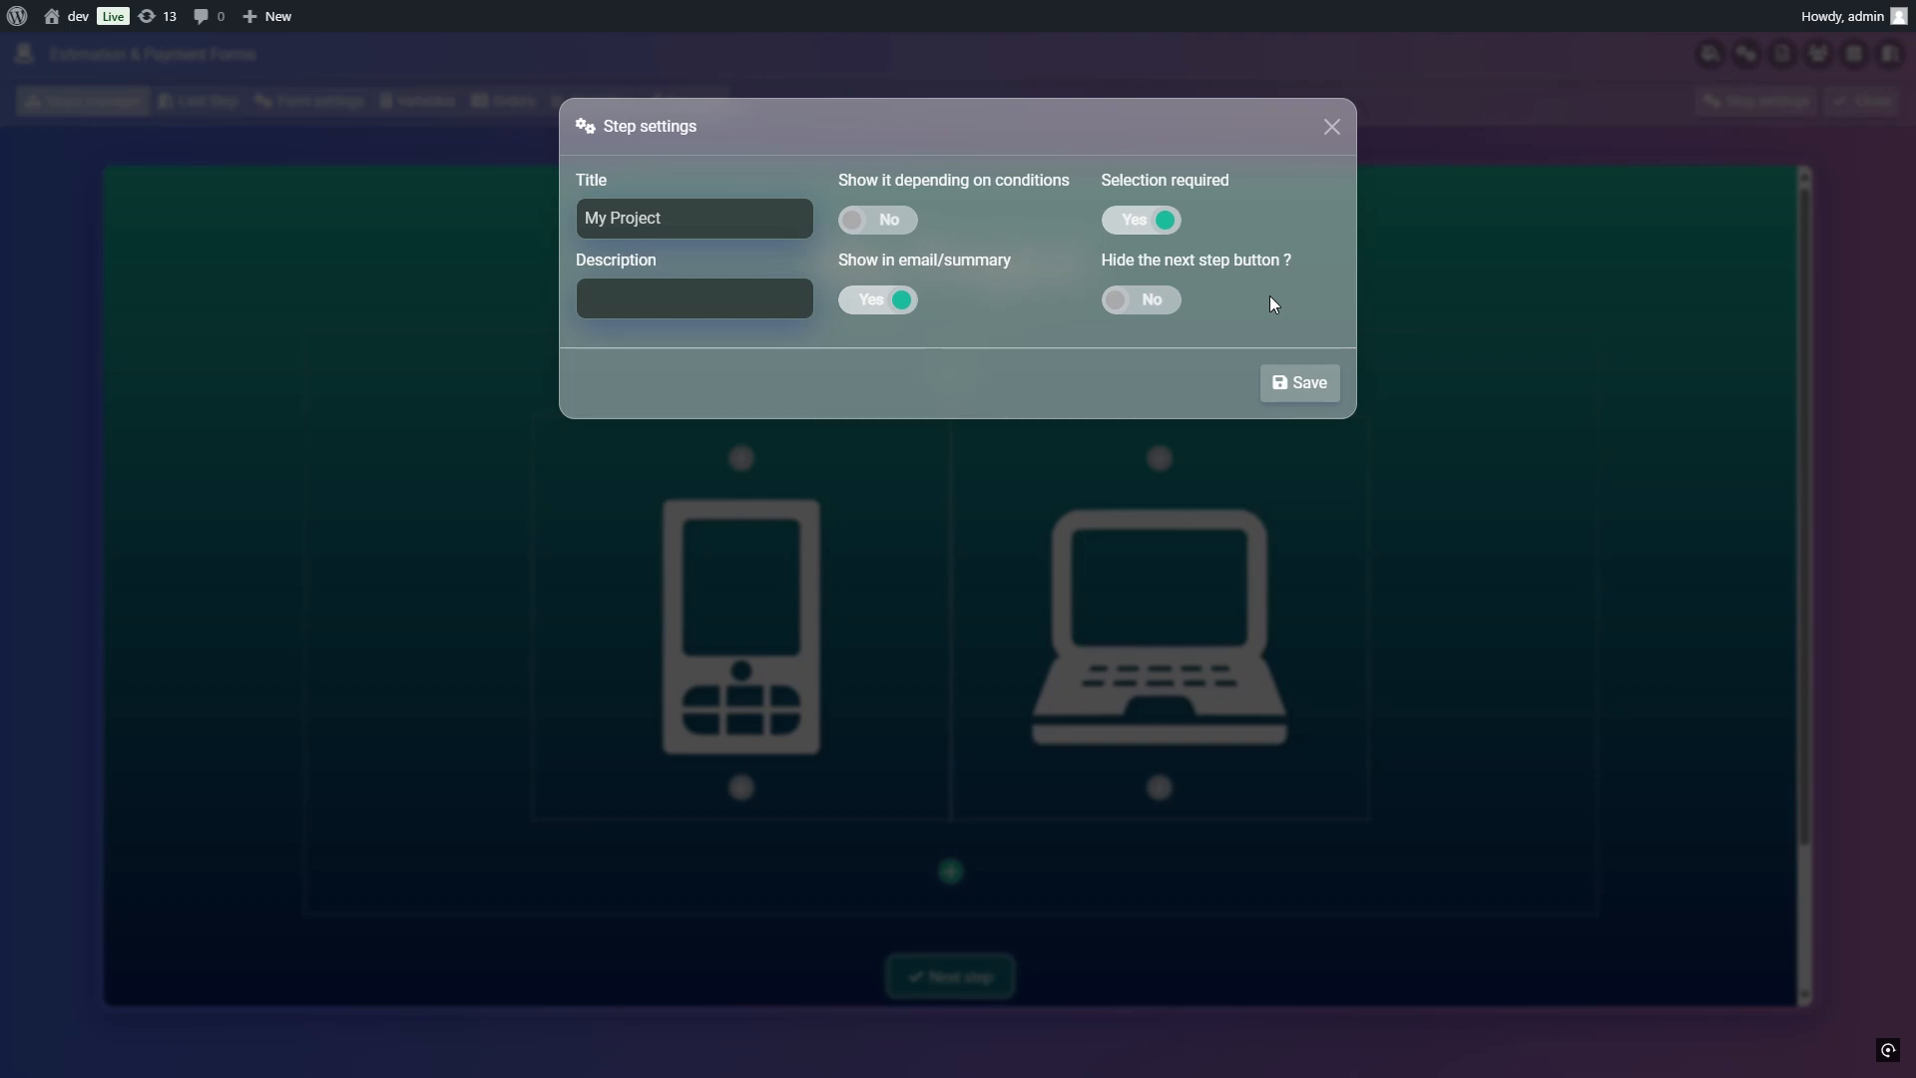
pyautogui.click(1302, 384)
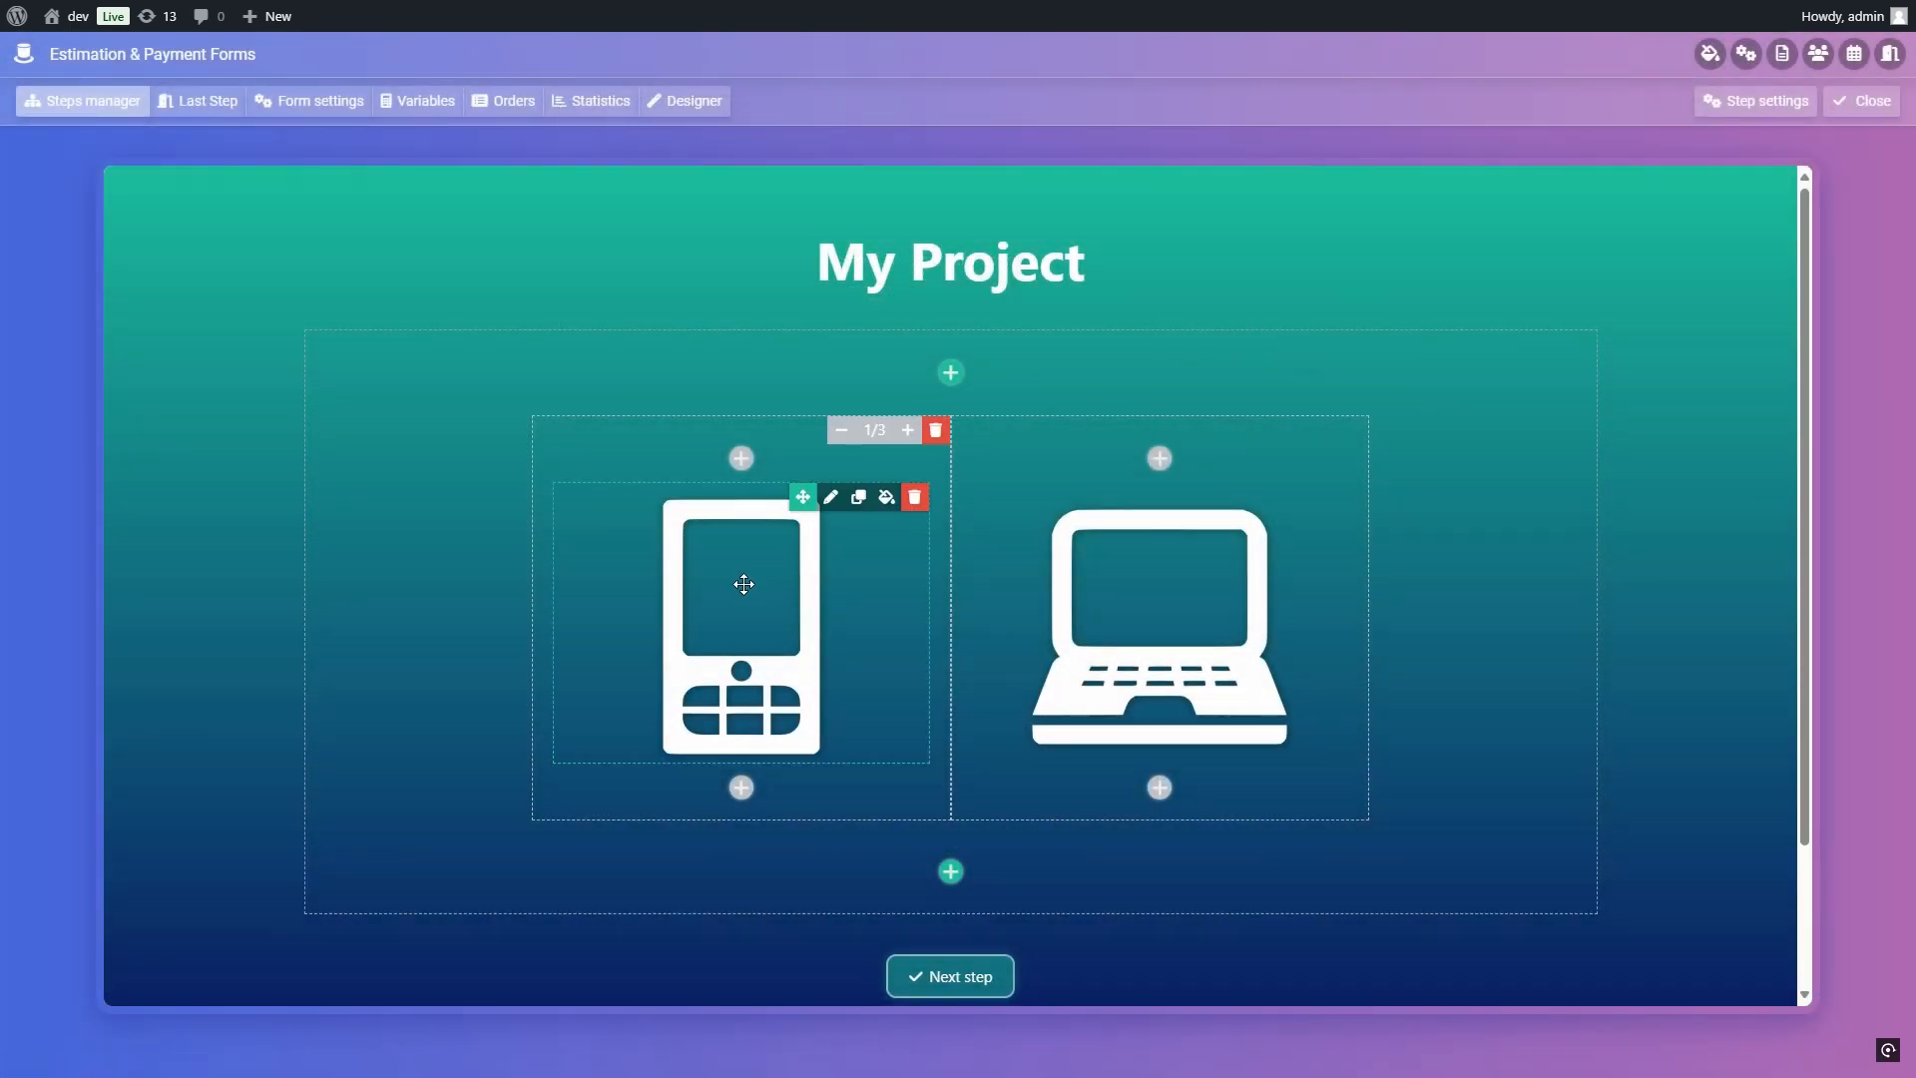
# Step: Assign the Mobile App image item in My Project to the radio group "project" and save it
pyautogui.click(827, 499)
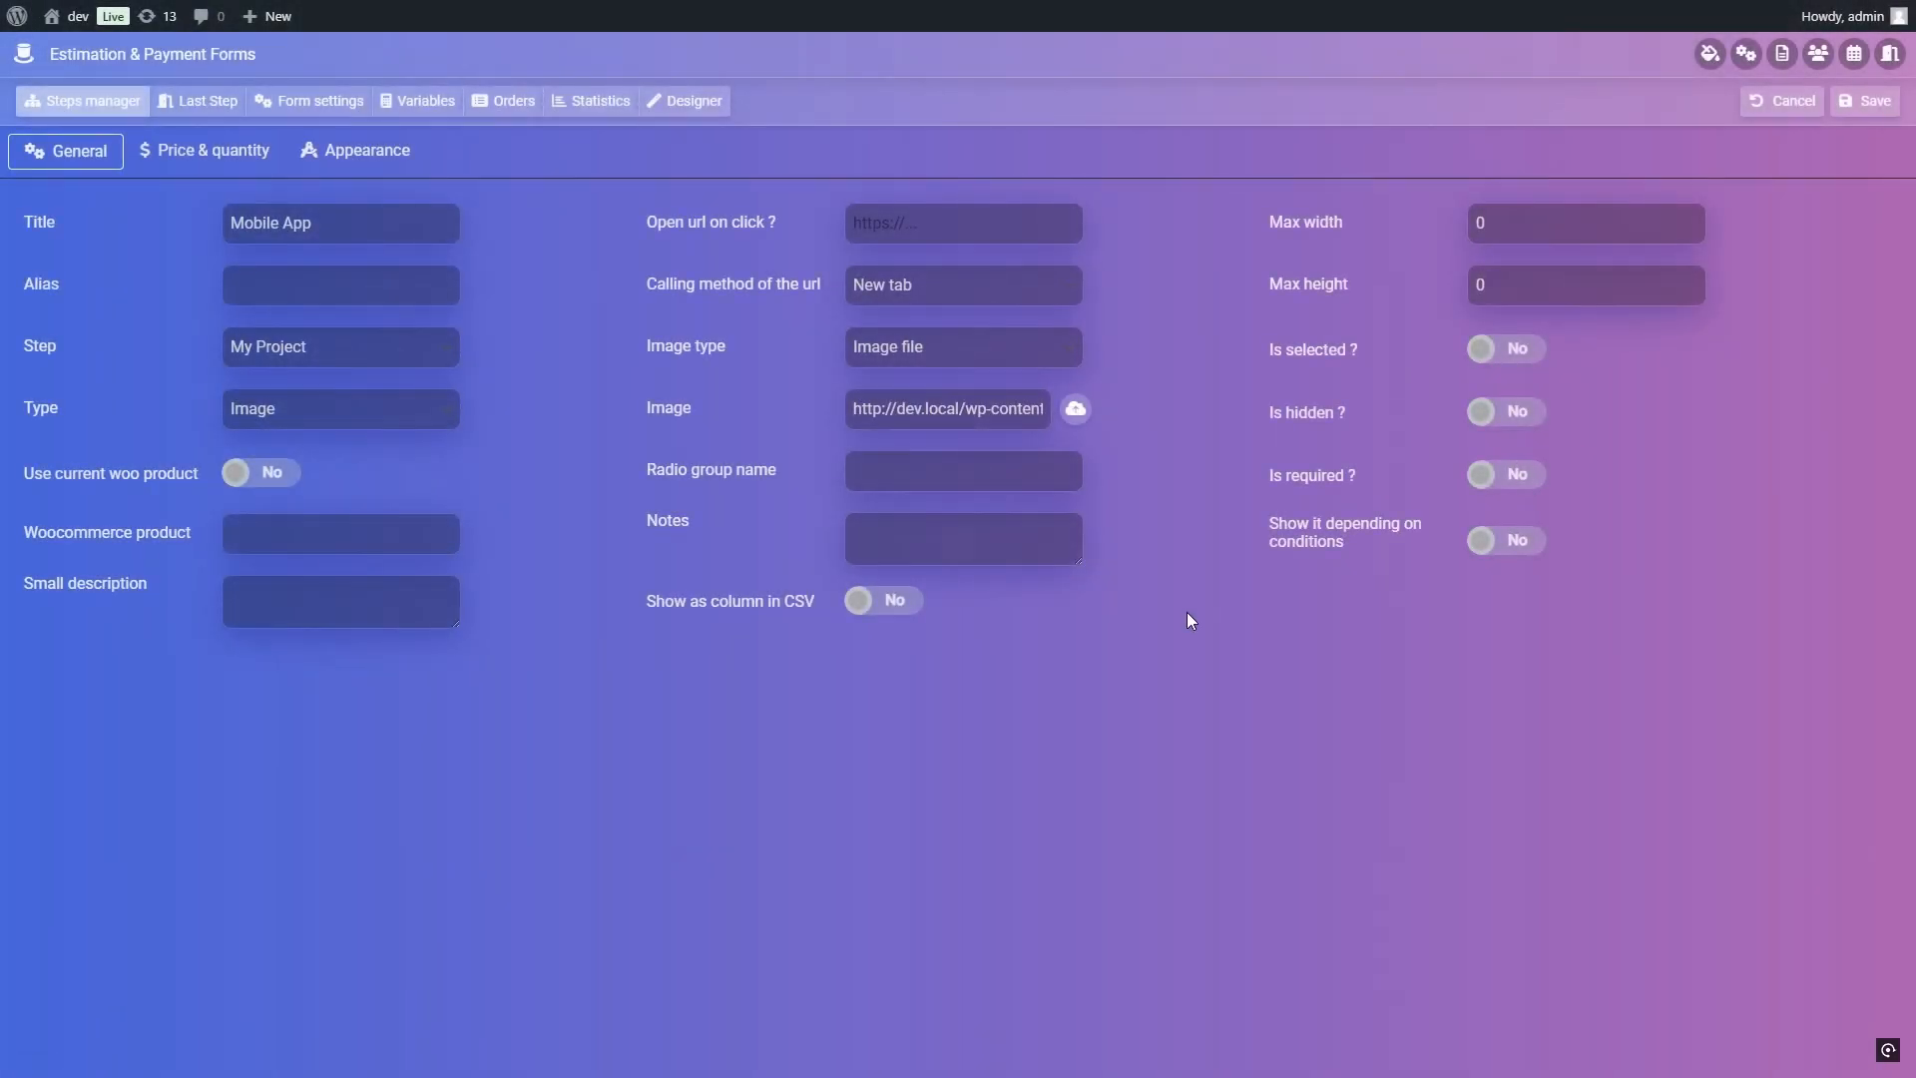
pyautogui.click(1015, 475)
pyautogui.write('project')
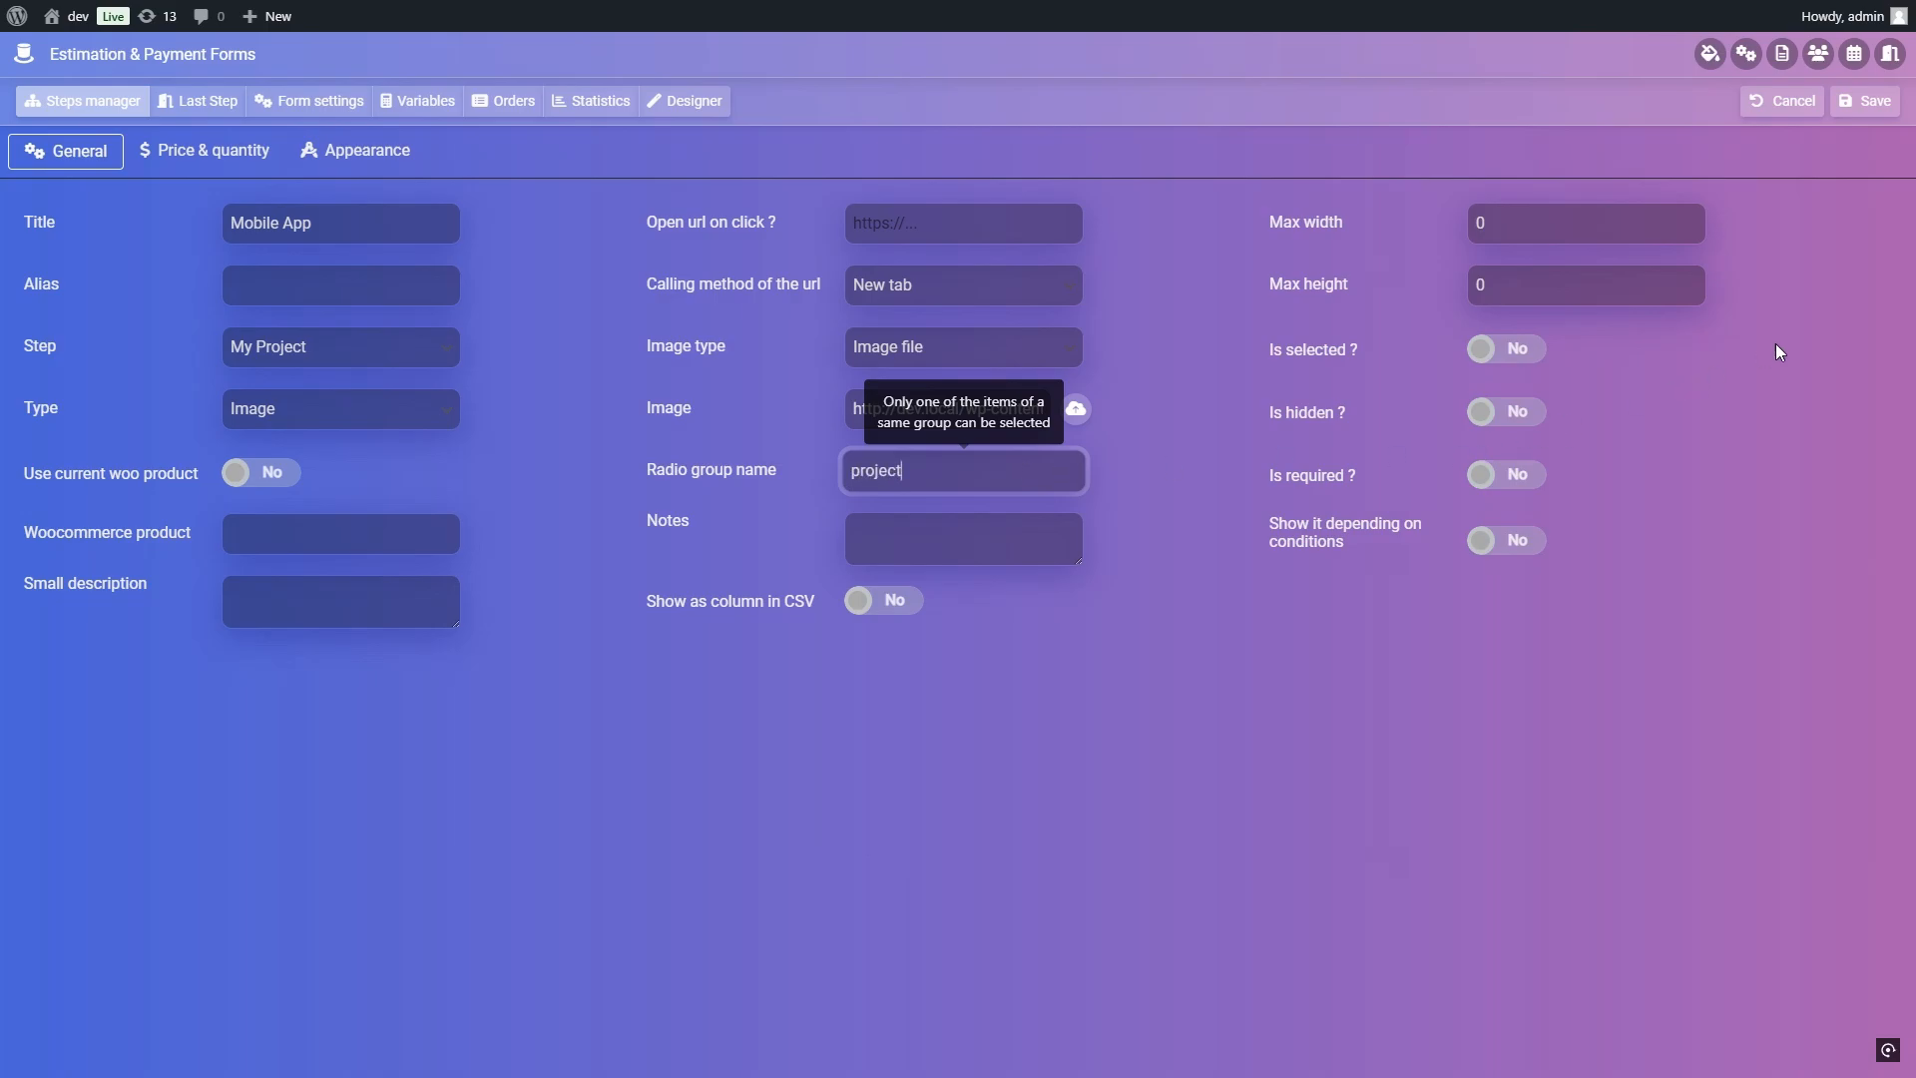
pyautogui.click(1891, 110)
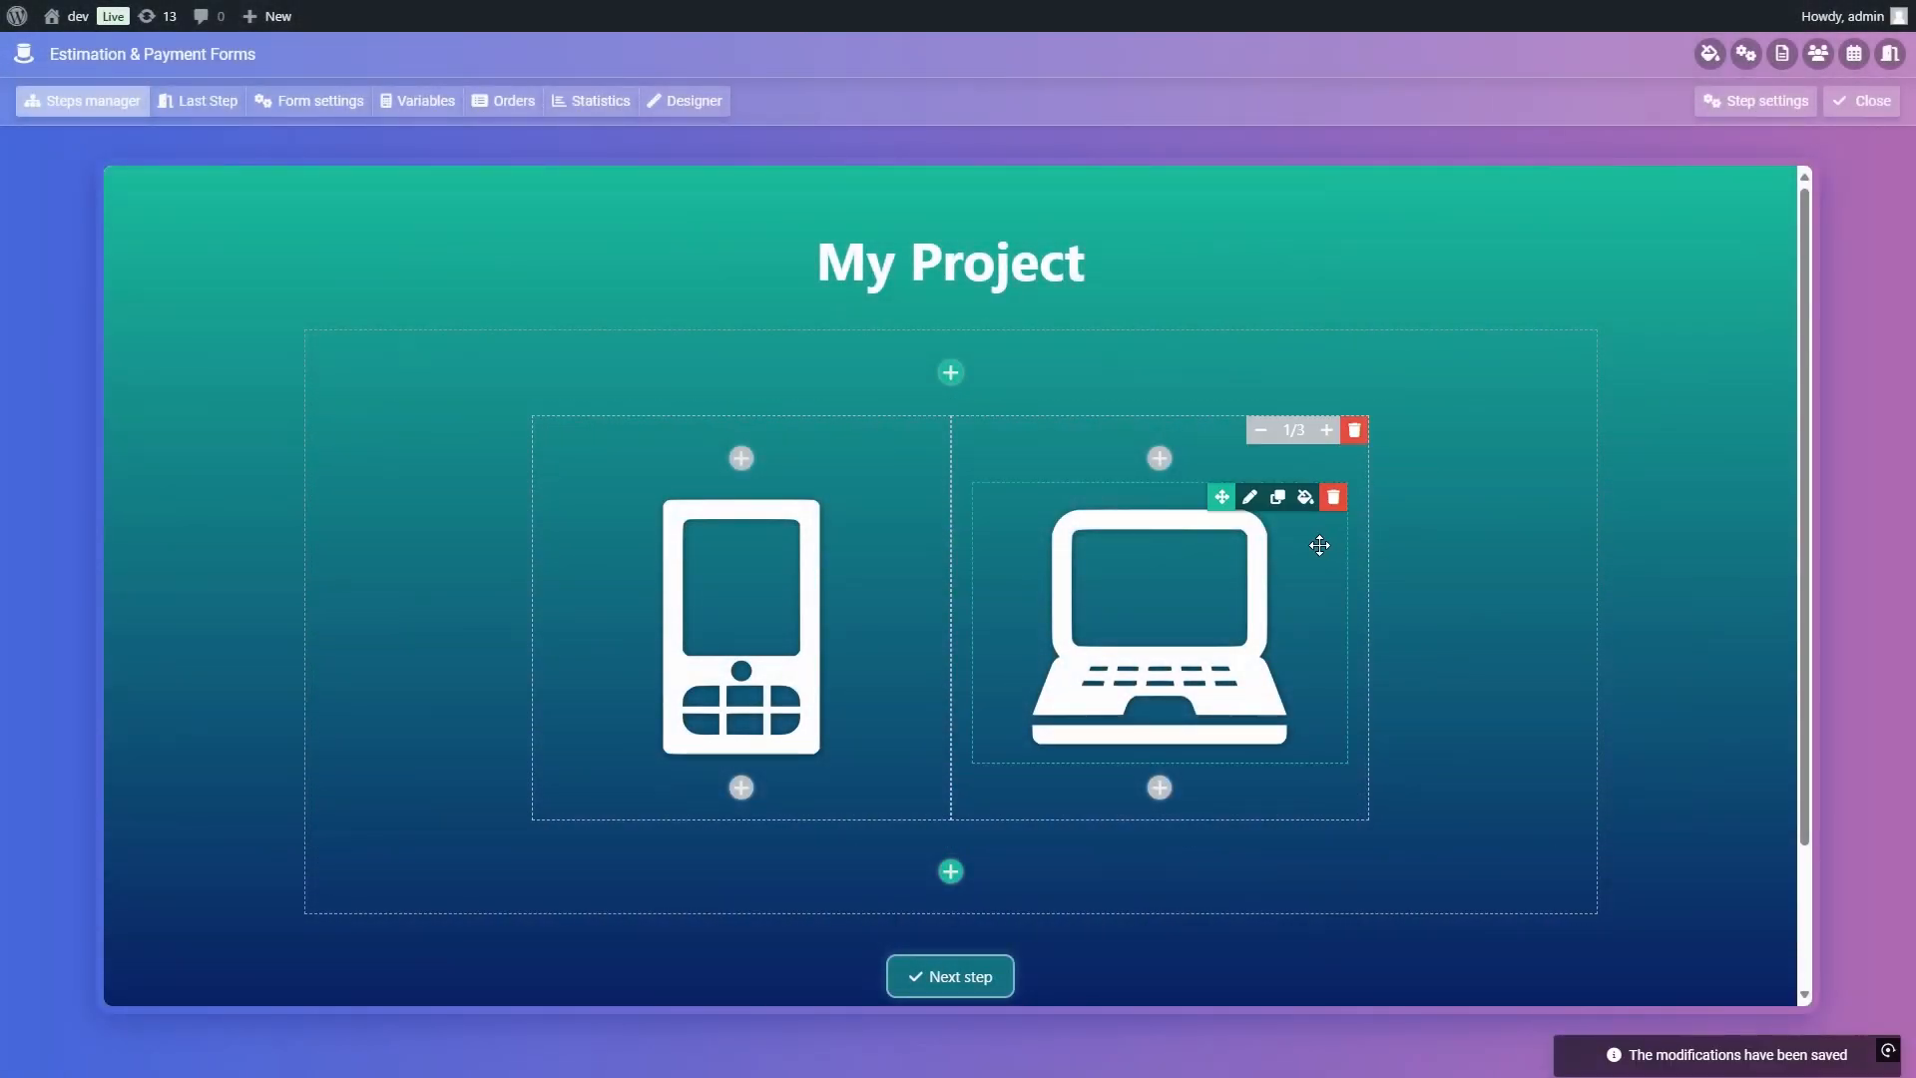
# Step: Assign the Desktop App image item to the radio group "project", save it and close the My Project step
pyautogui.click(1251, 507)
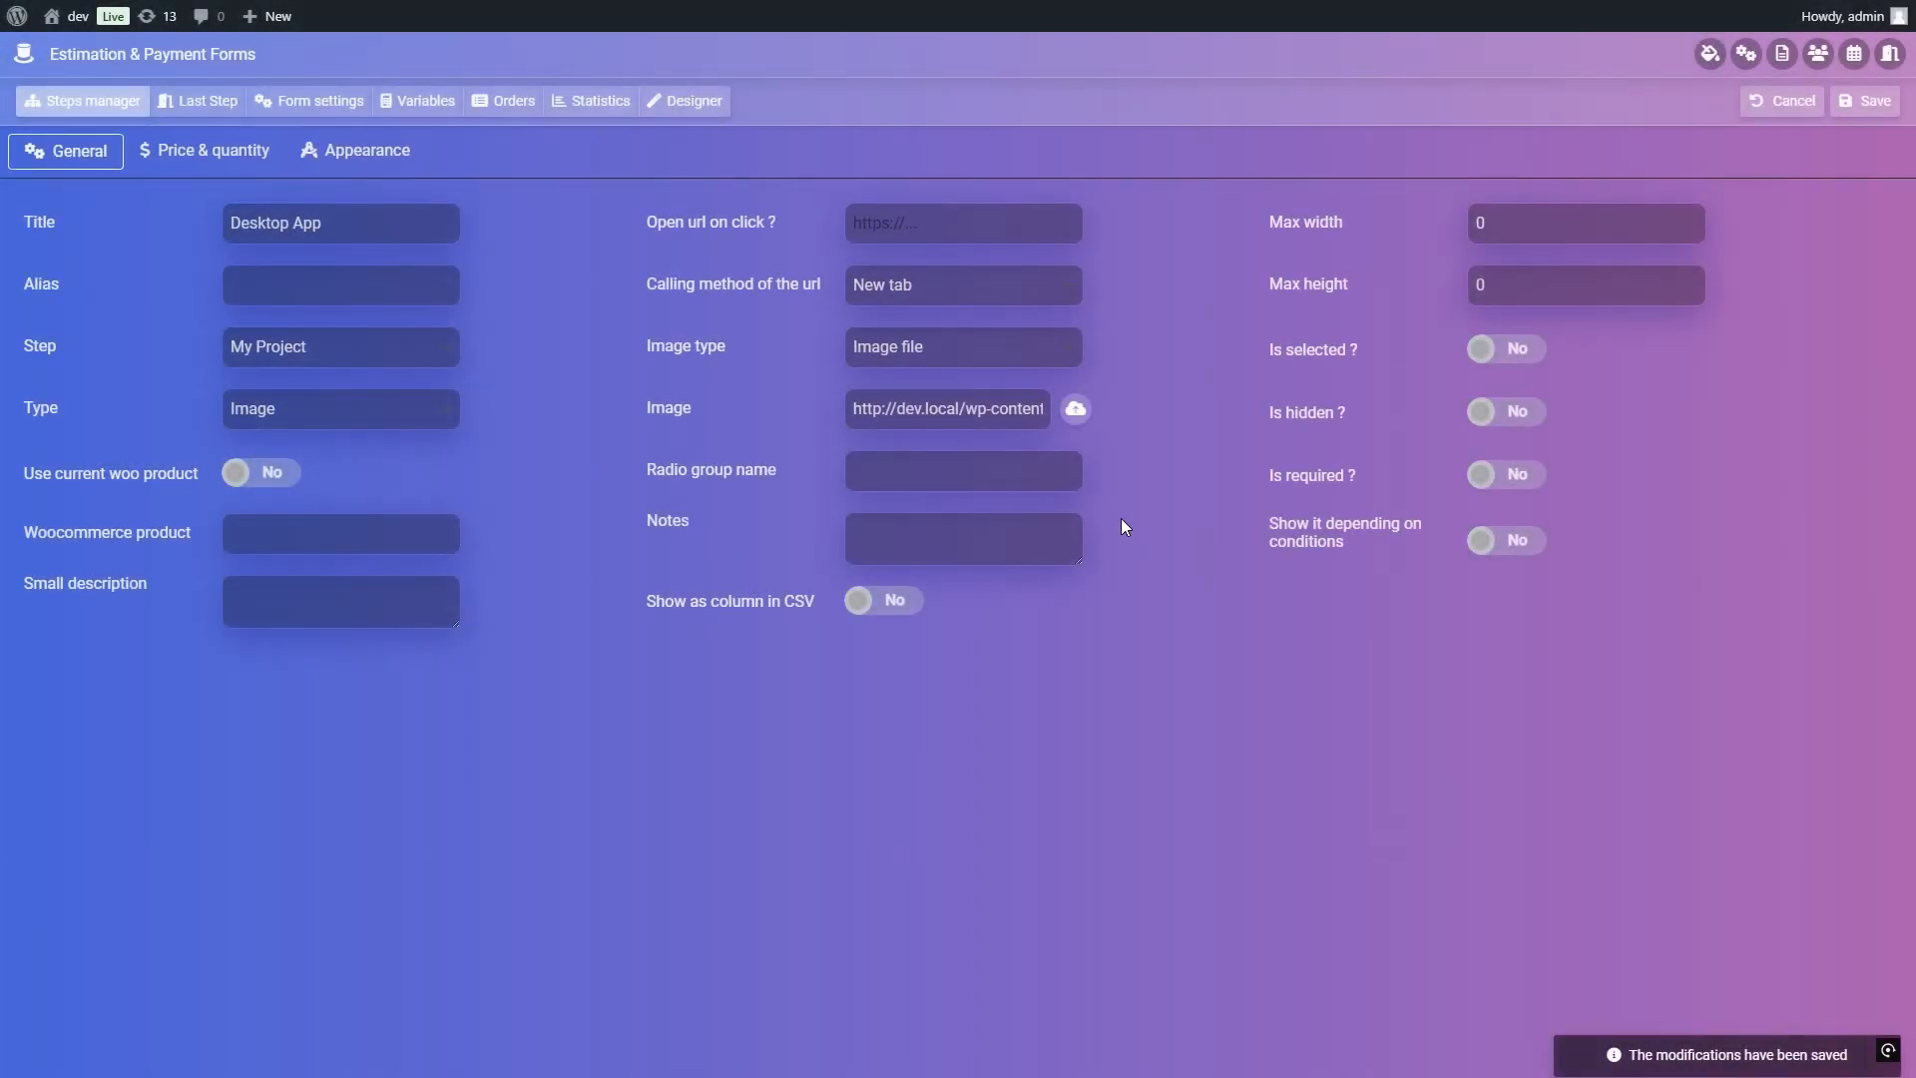
pyautogui.click(1082, 487)
pyautogui.write('project')
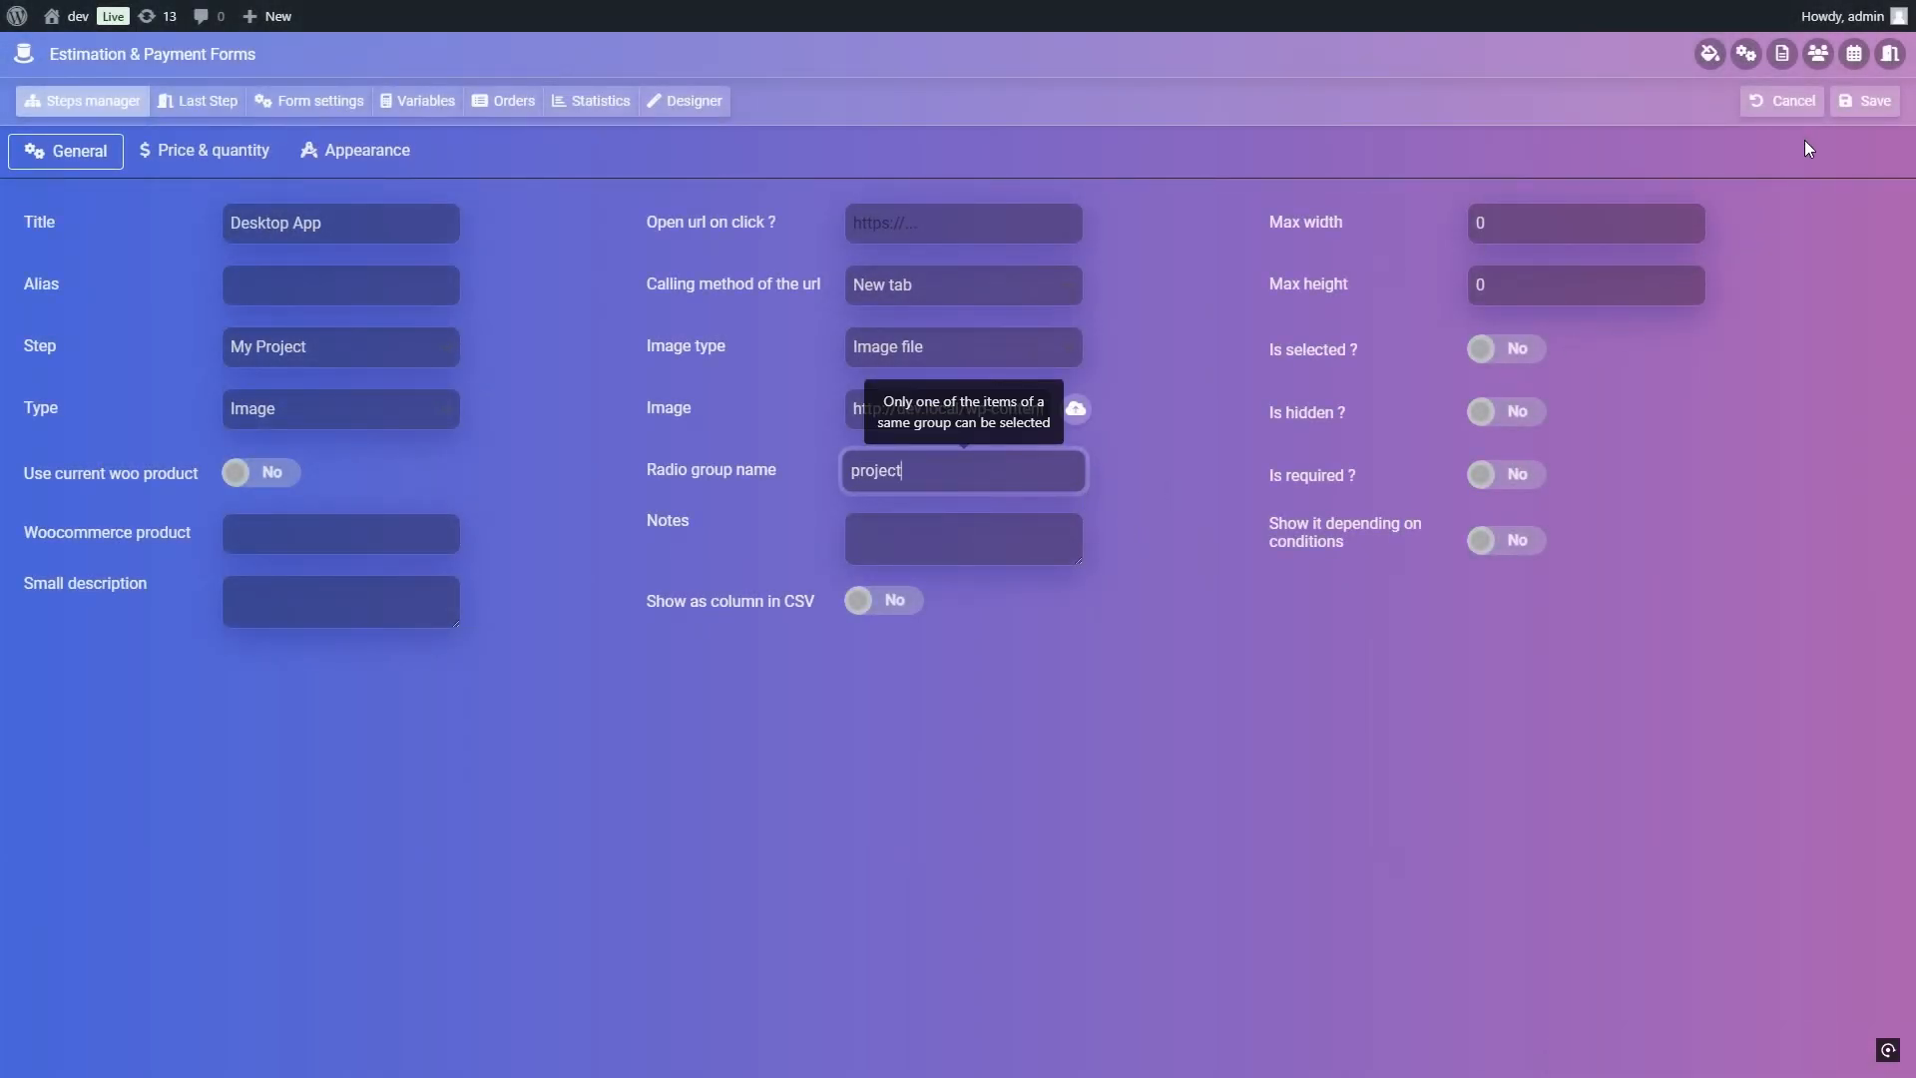
pyautogui.click(1865, 101)
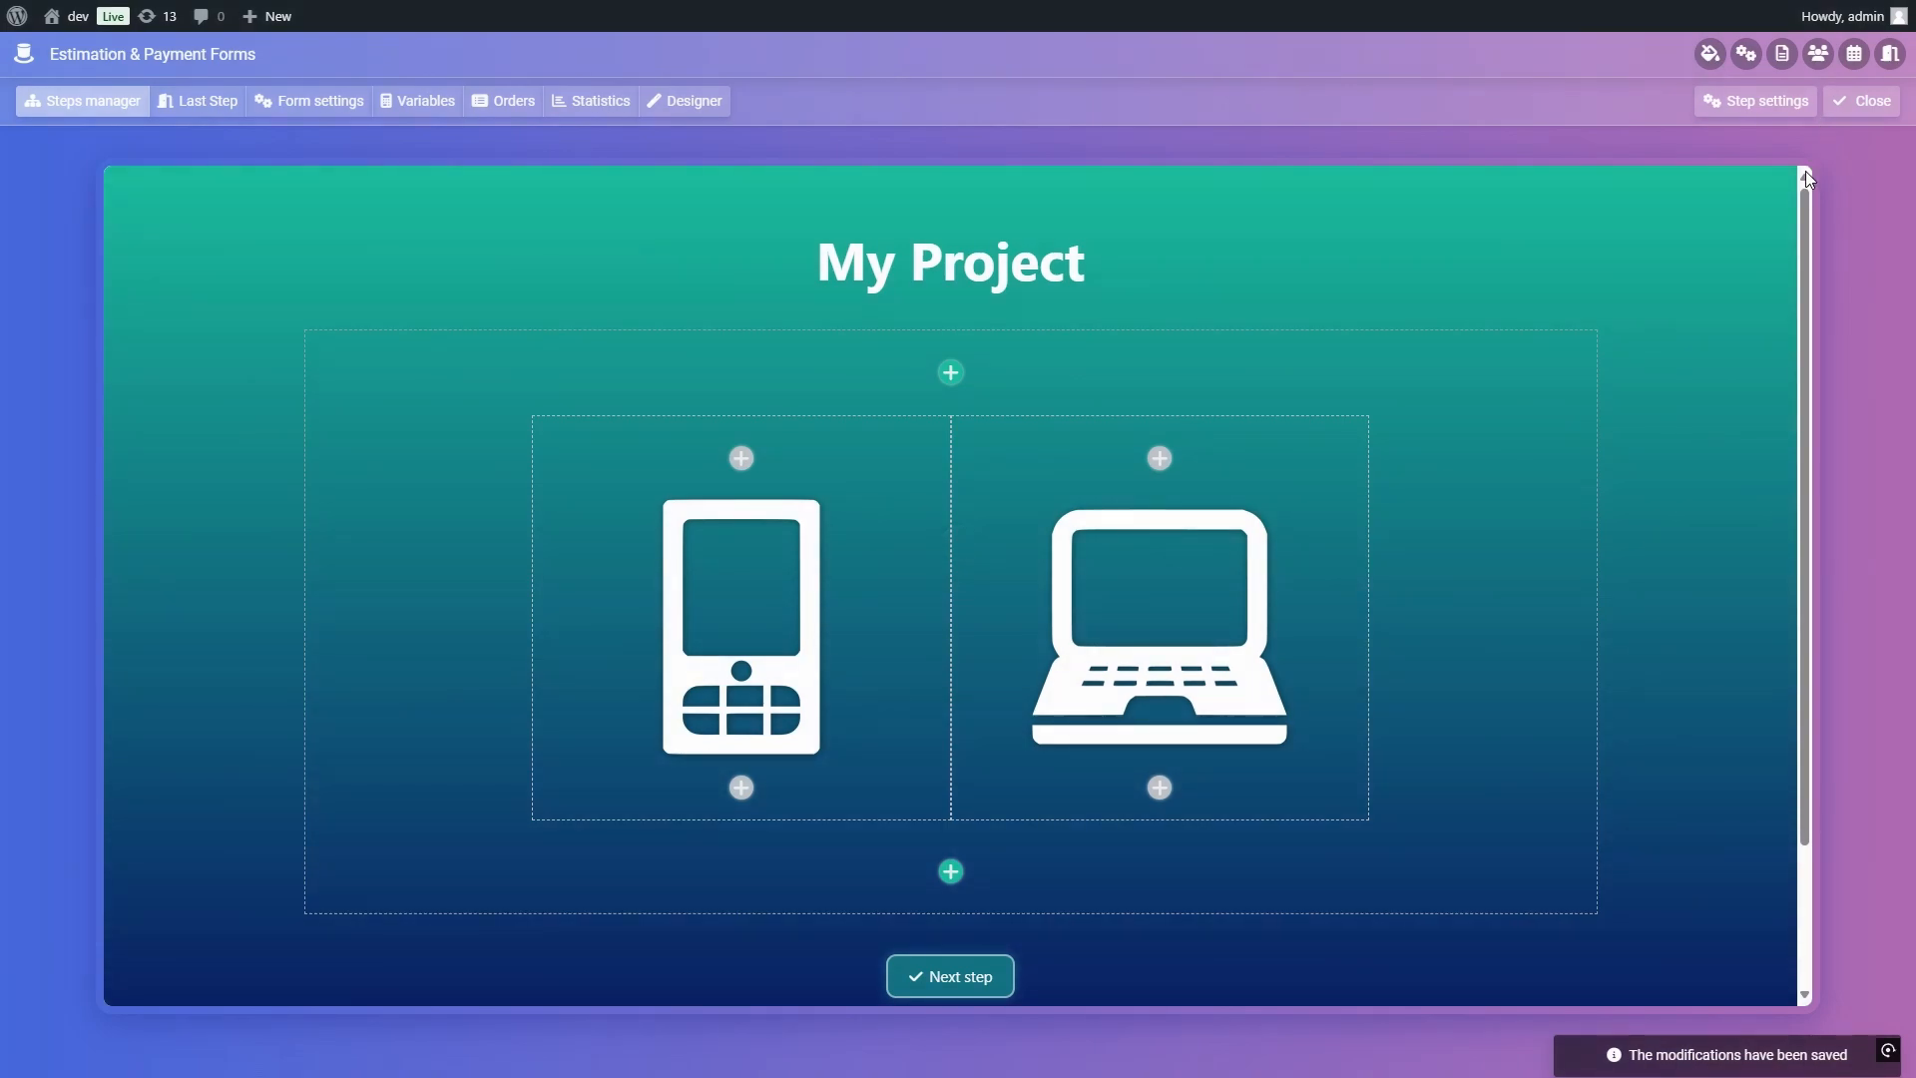
pyautogui.click(1854, 106)
# Step: Create a link from the My Project step to the Mobile App step
pyautogui.moveTo(454, 477)
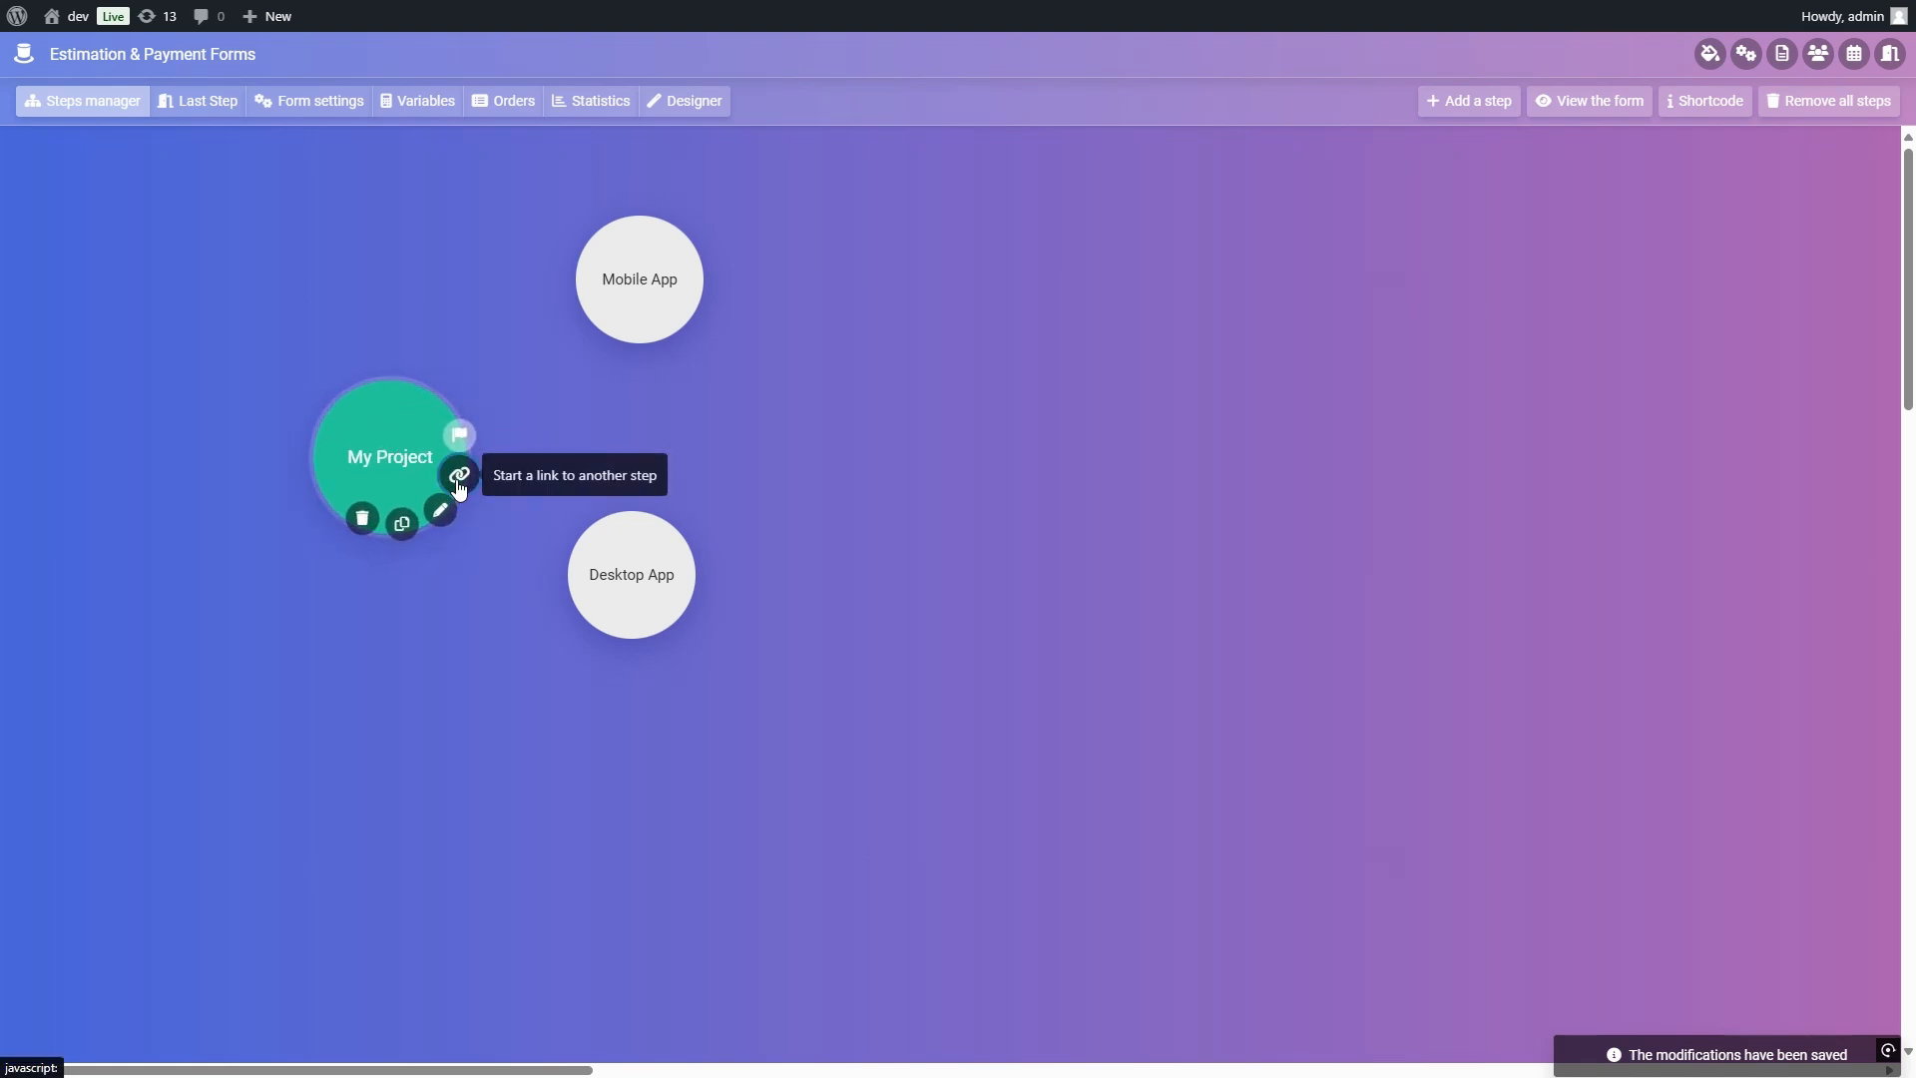
pyautogui.click(458, 478)
pyautogui.click(626, 289)
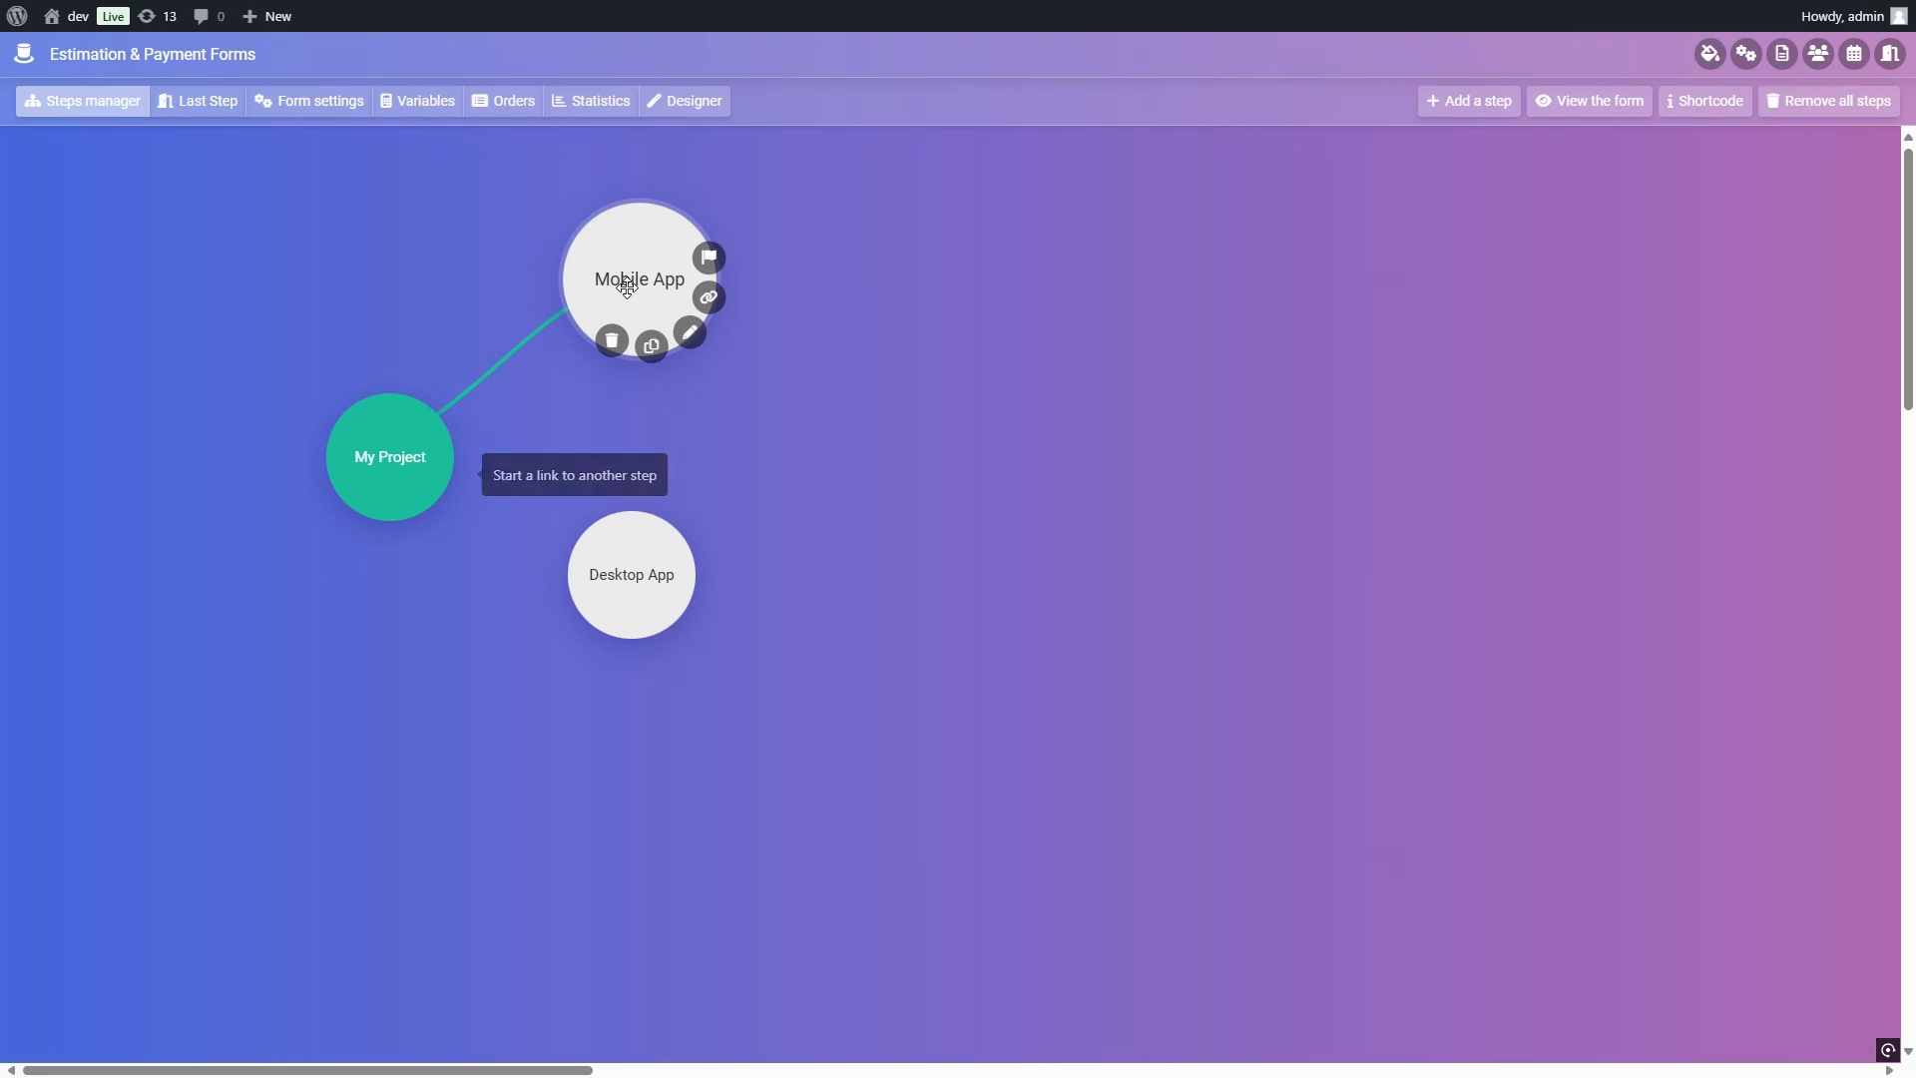
# Step: Add a condition to the Mobile App link requiring My Project's "Mobile App" item to be selected, and save it
pyautogui.click(505, 369)
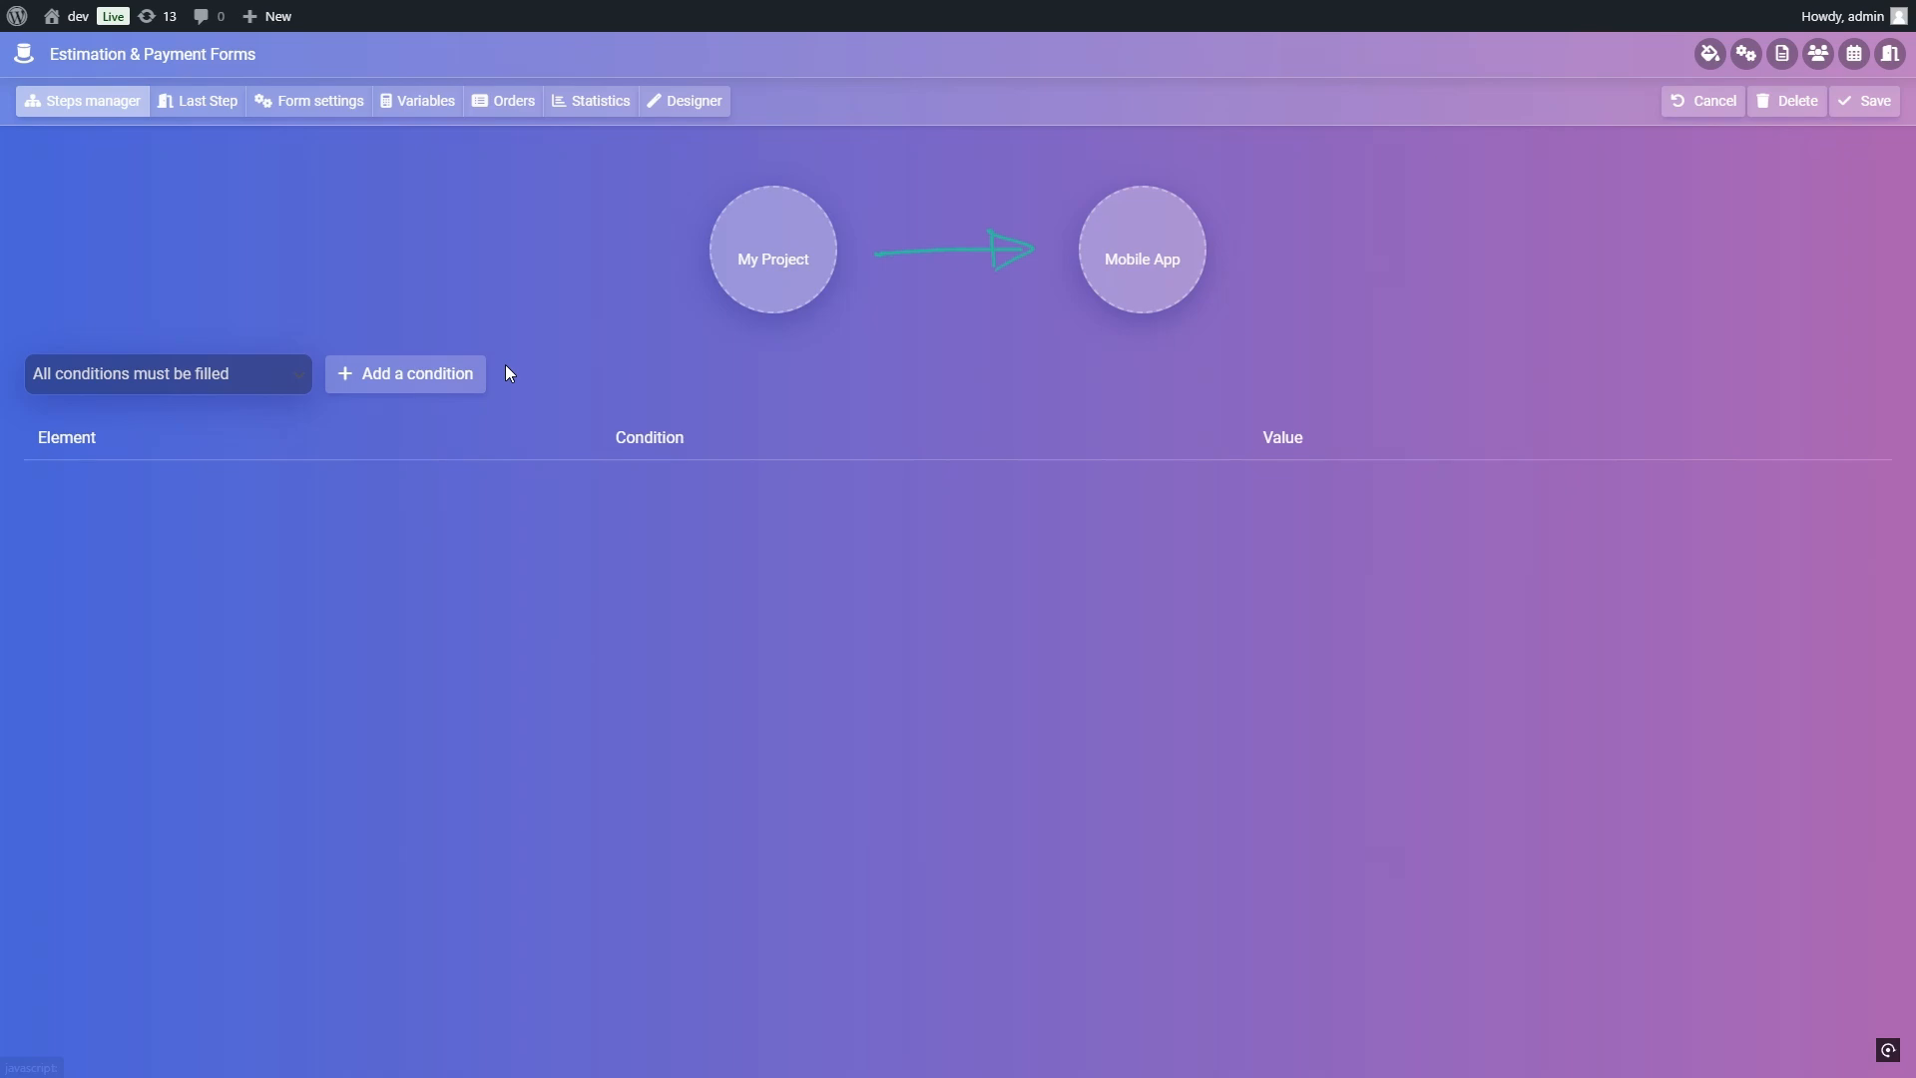
pyautogui.click(429, 385)
pyautogui.click(529, 509)
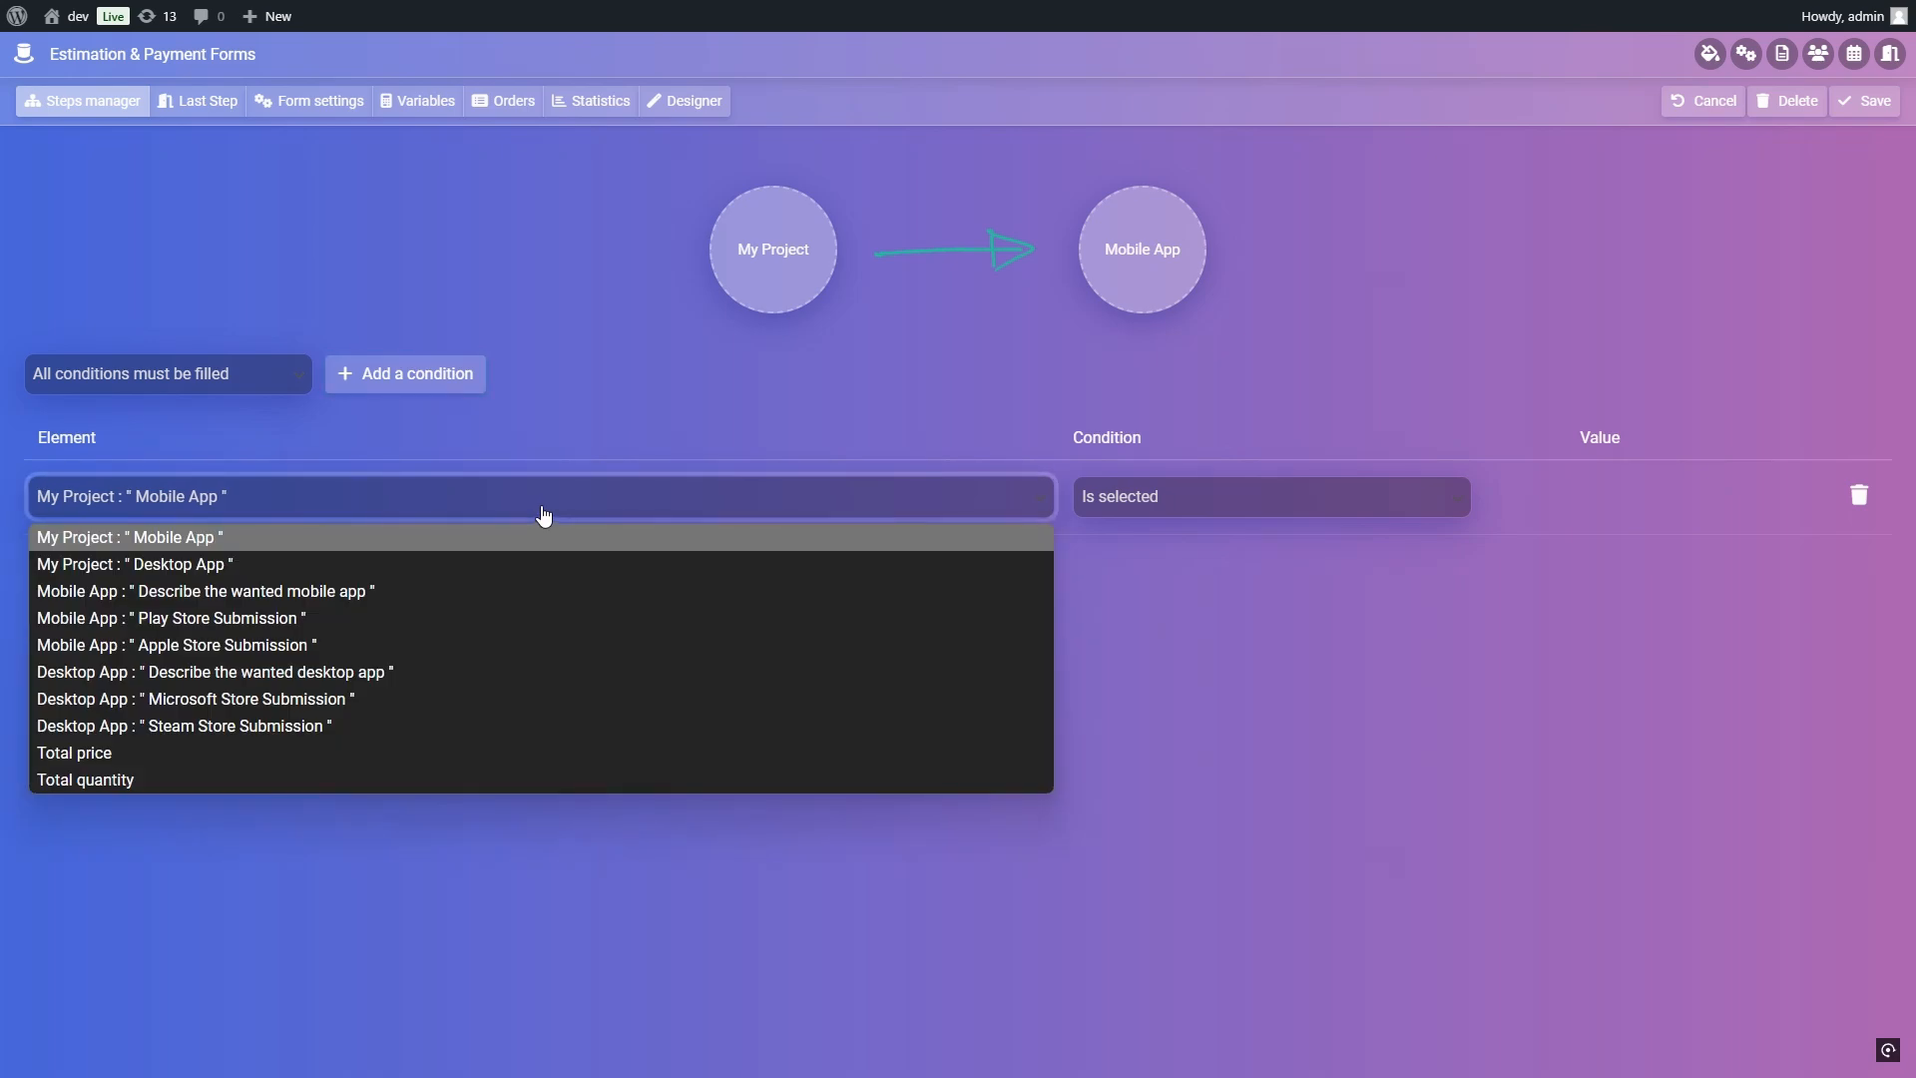
pyautogui.click(545, 510)
pyautogui.click(1096, 514)
pyautogui.click(1253, 517)
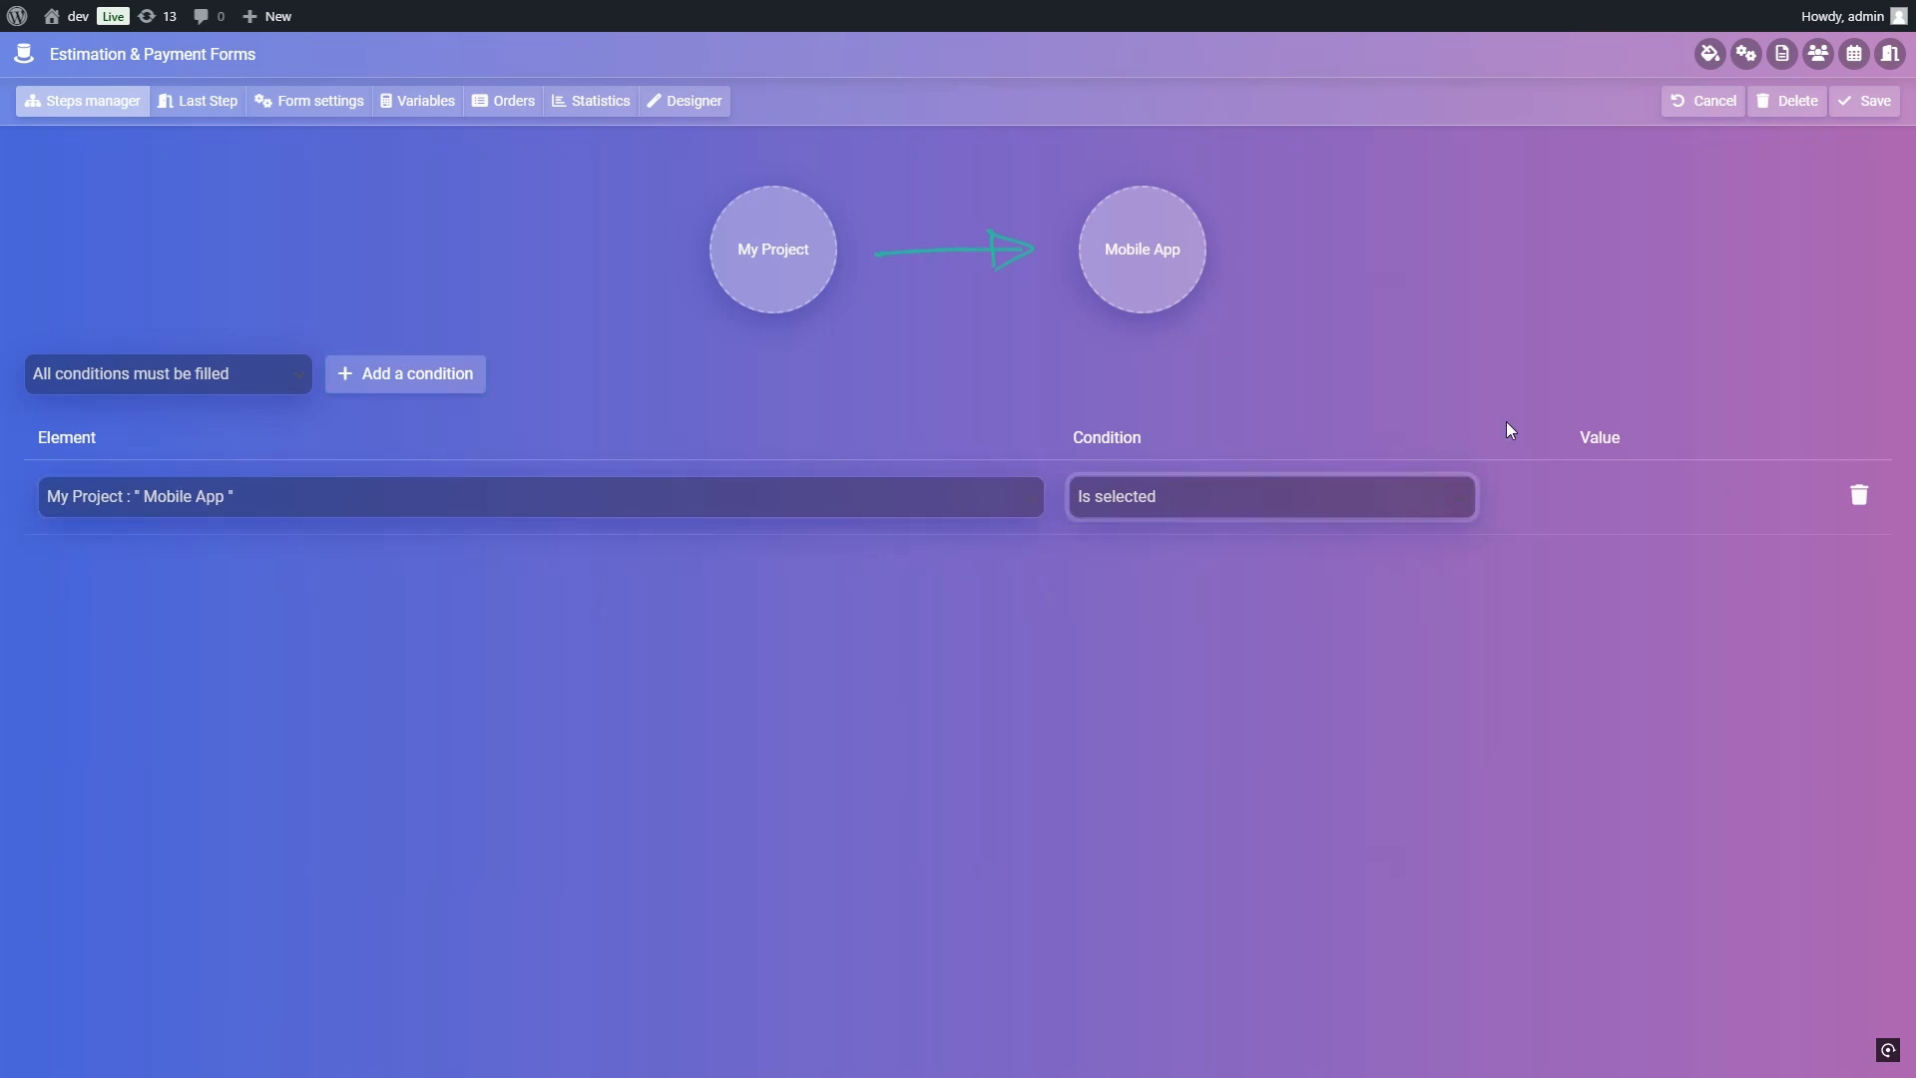
pyautogui.click(1868, 101)
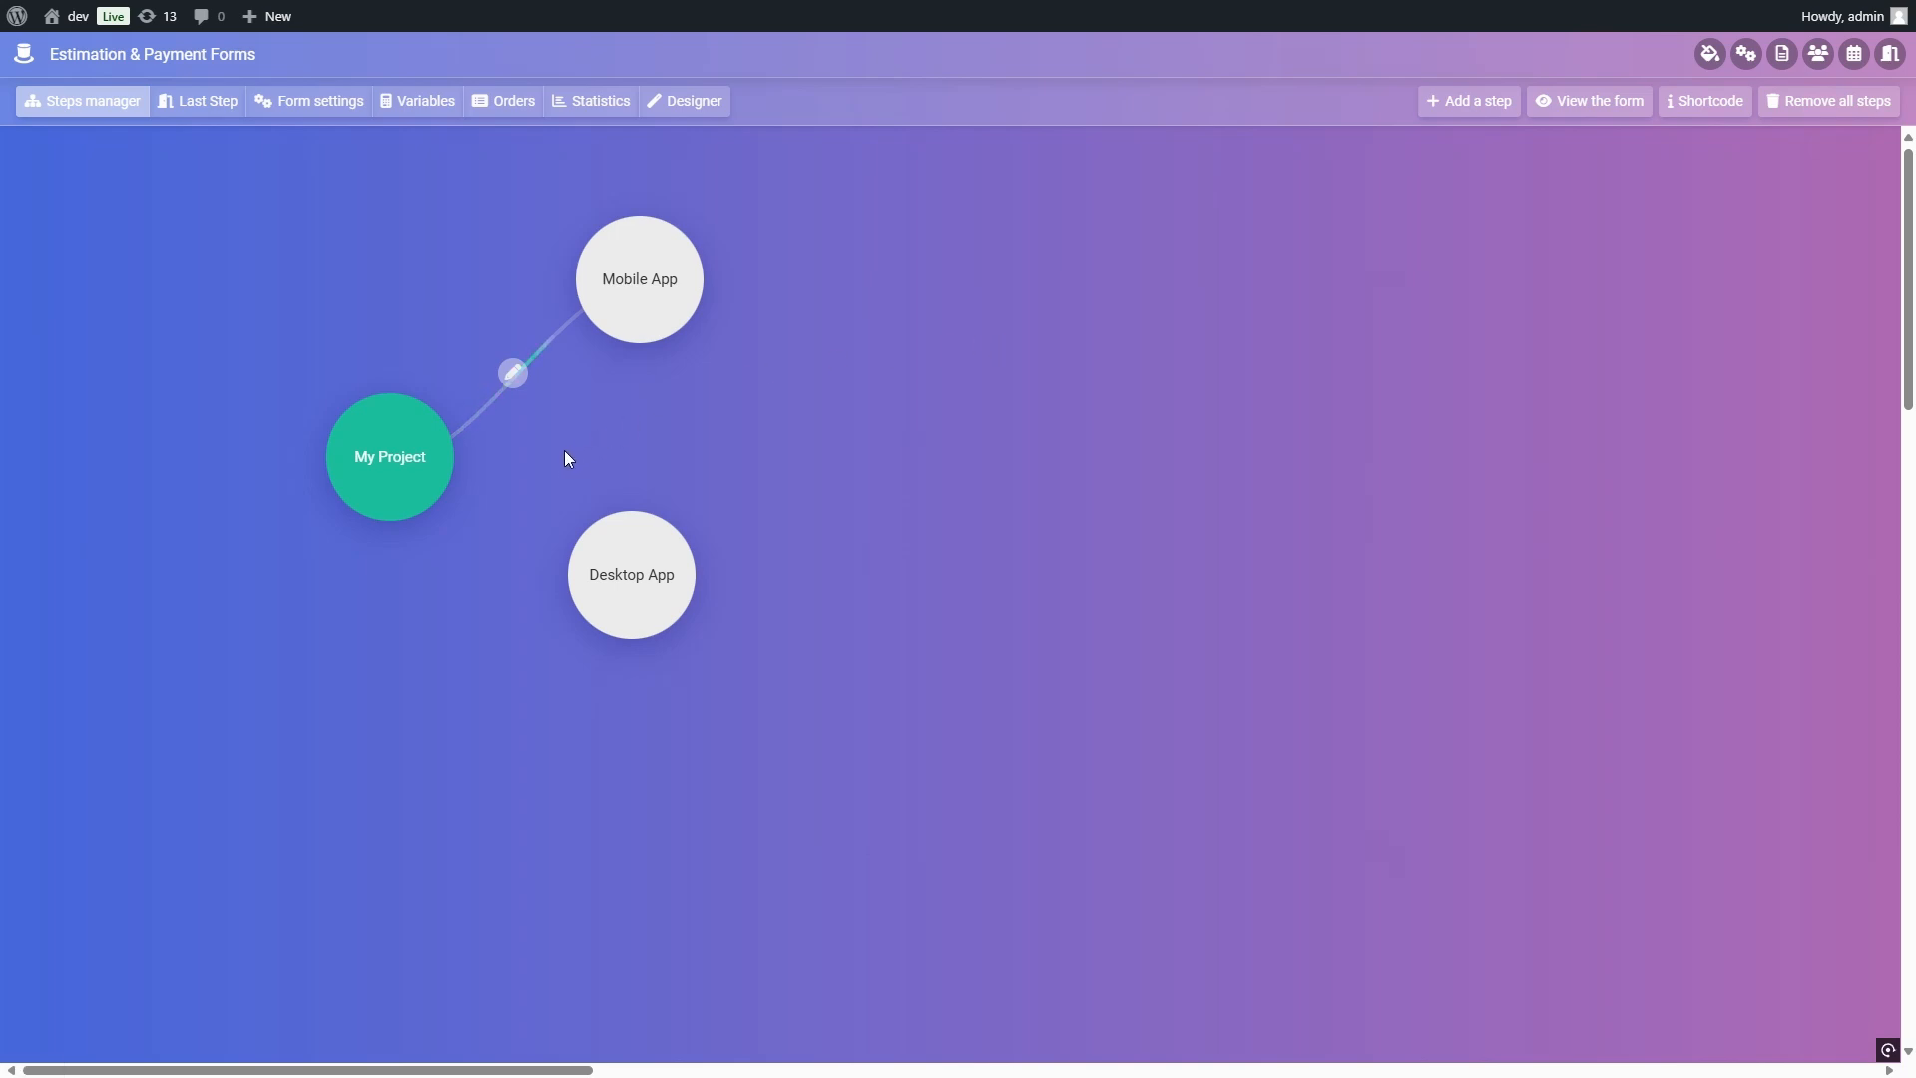
# Step: Create a link from the My Project step to the Desktop App step
pyautogui.click(458, 475)
pyautogui.click(605, 569)
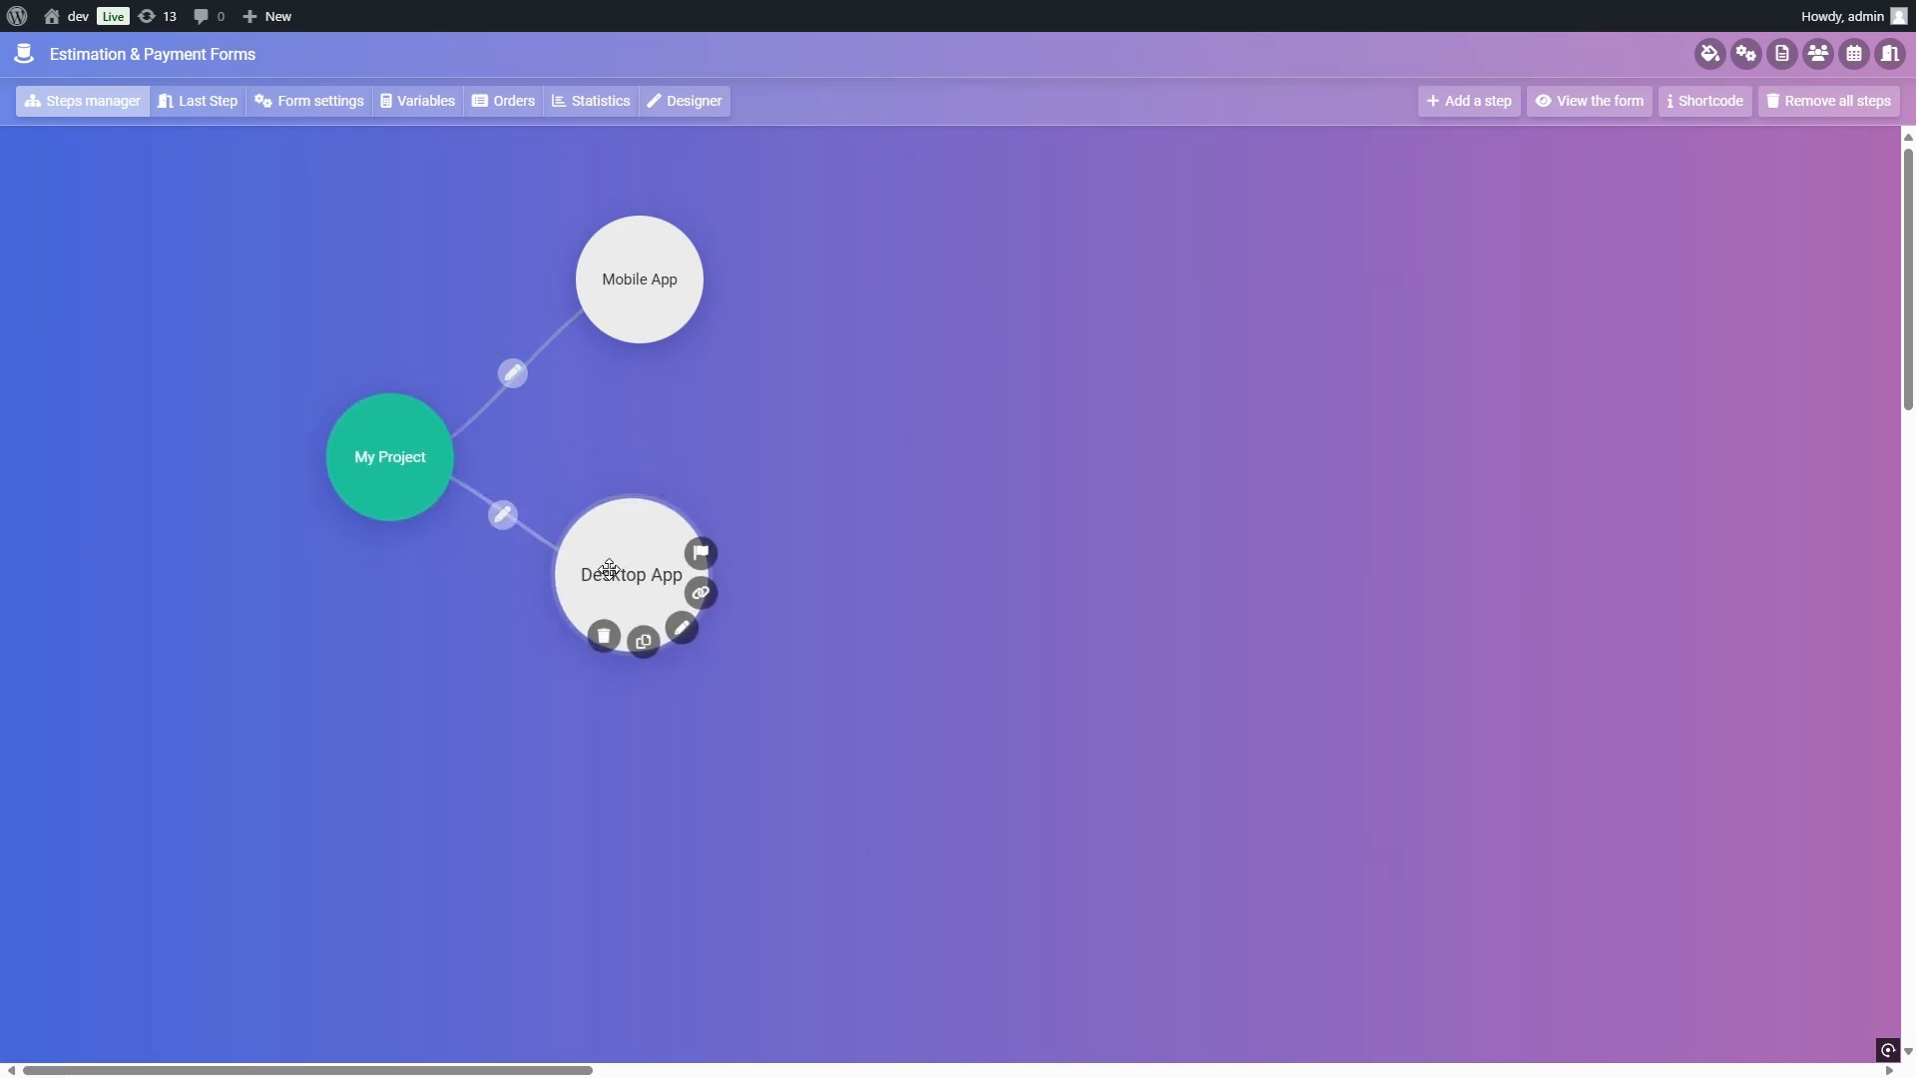
# Step: Add a condition to the Desktop App link requiring My Project's "Desktop App" item to be selected, save it, and reposition the Desktop App step slightly
pyautogui.click(502, 515)
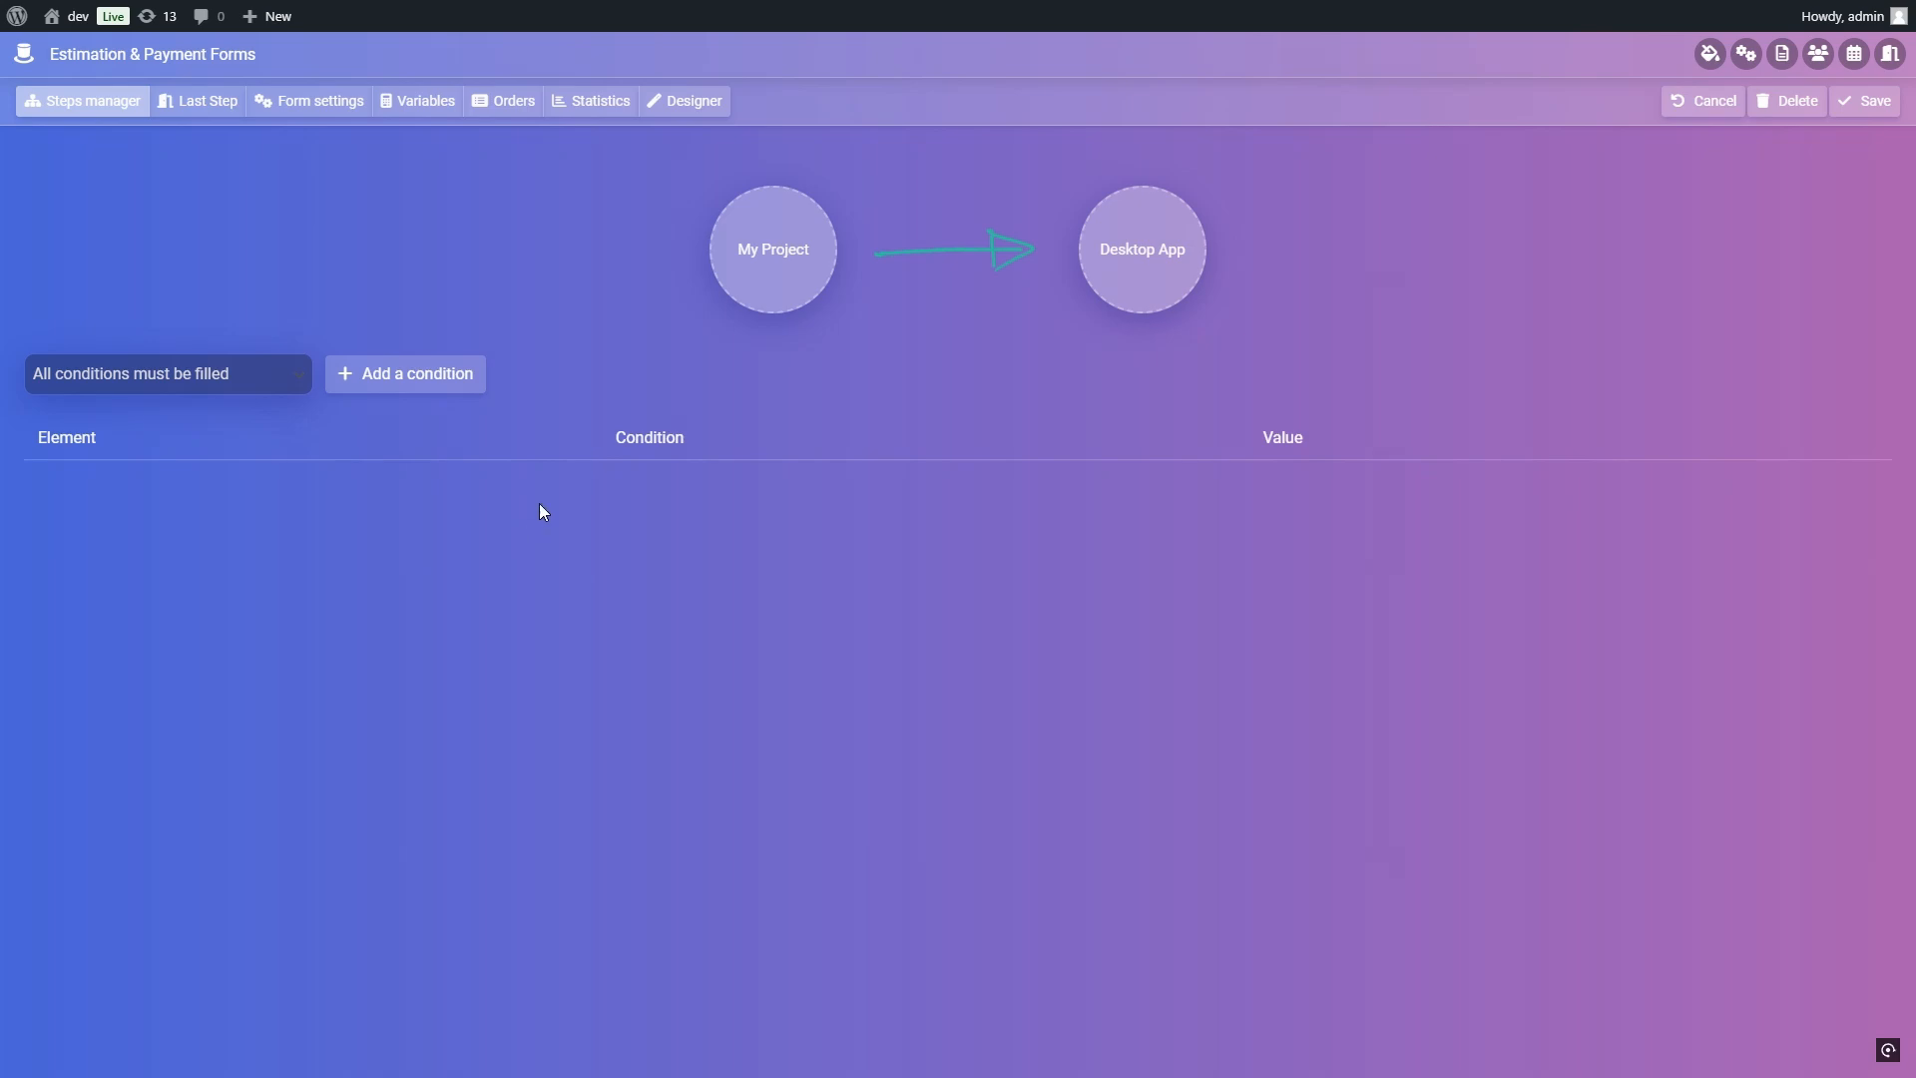
pyautogui.click(446, 378)
pyautogui.click(511, 496)
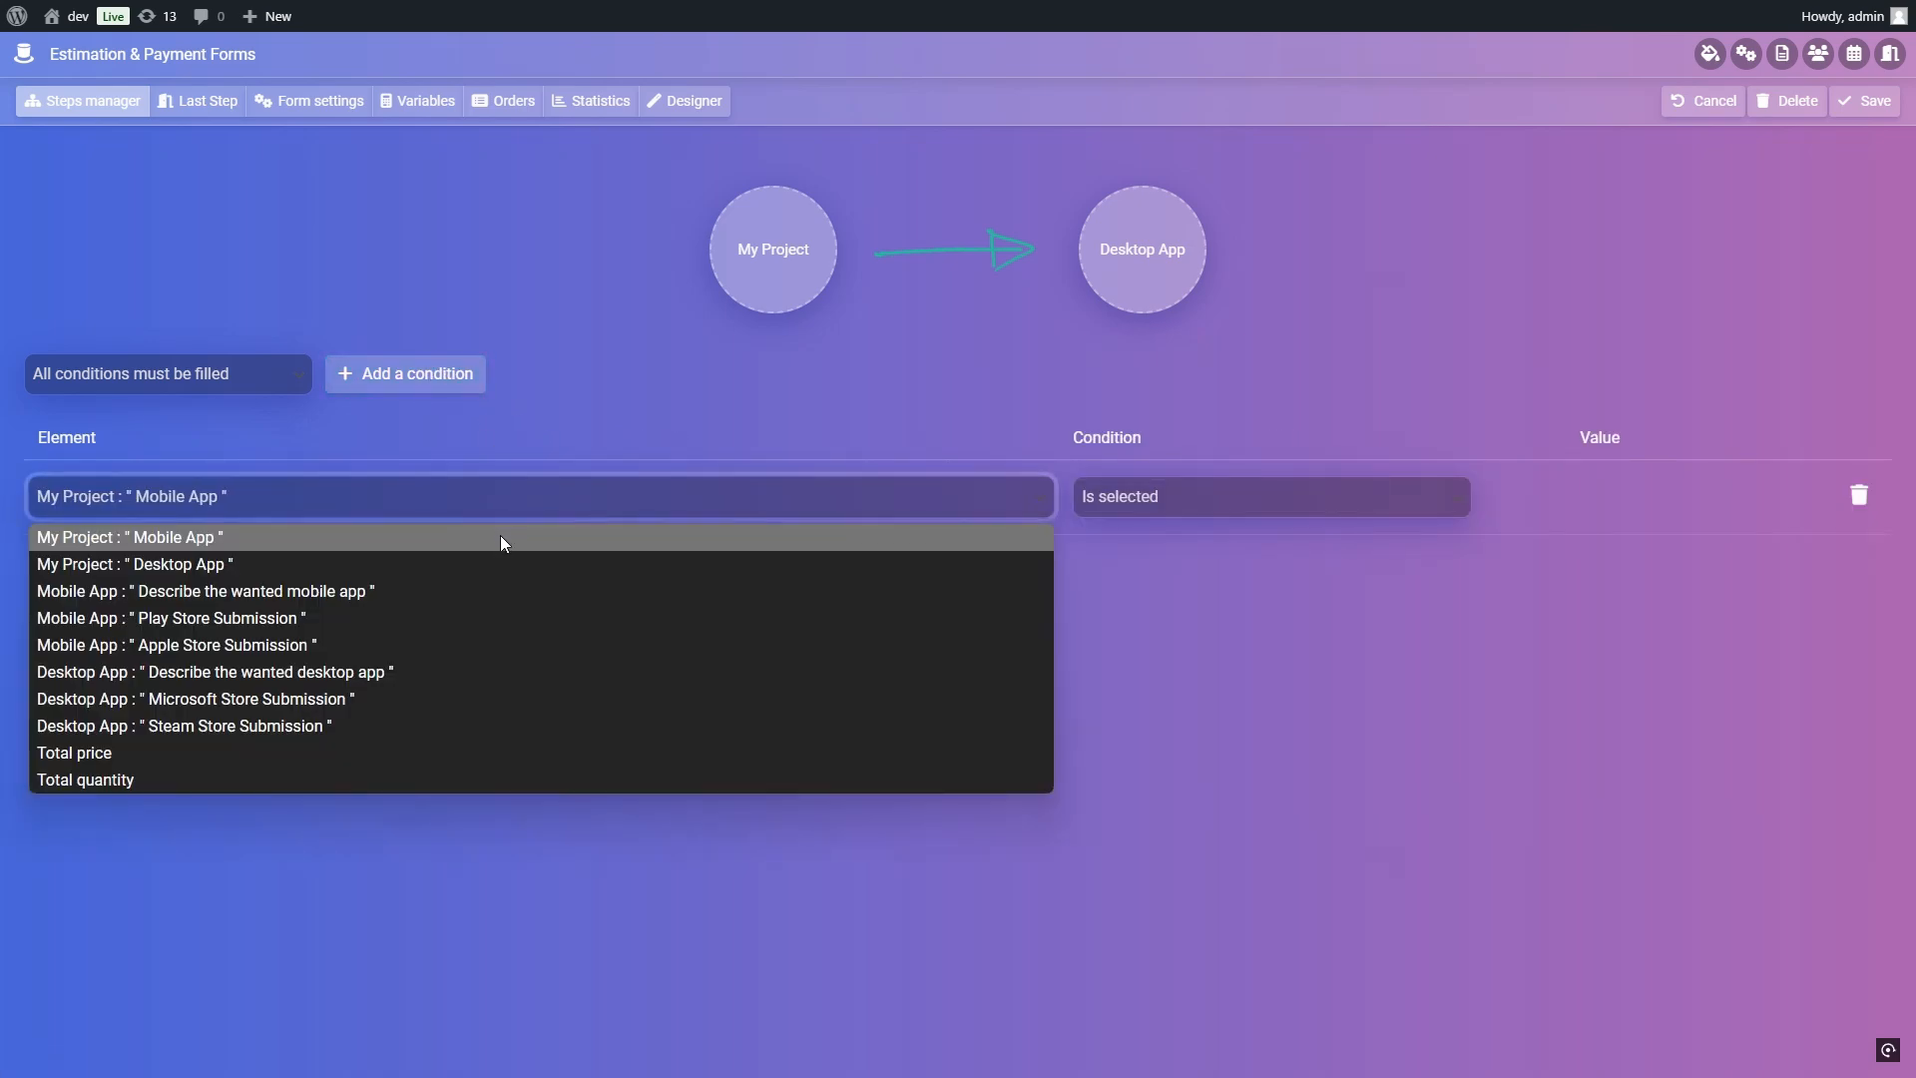
pyautogui.click(499, 556)
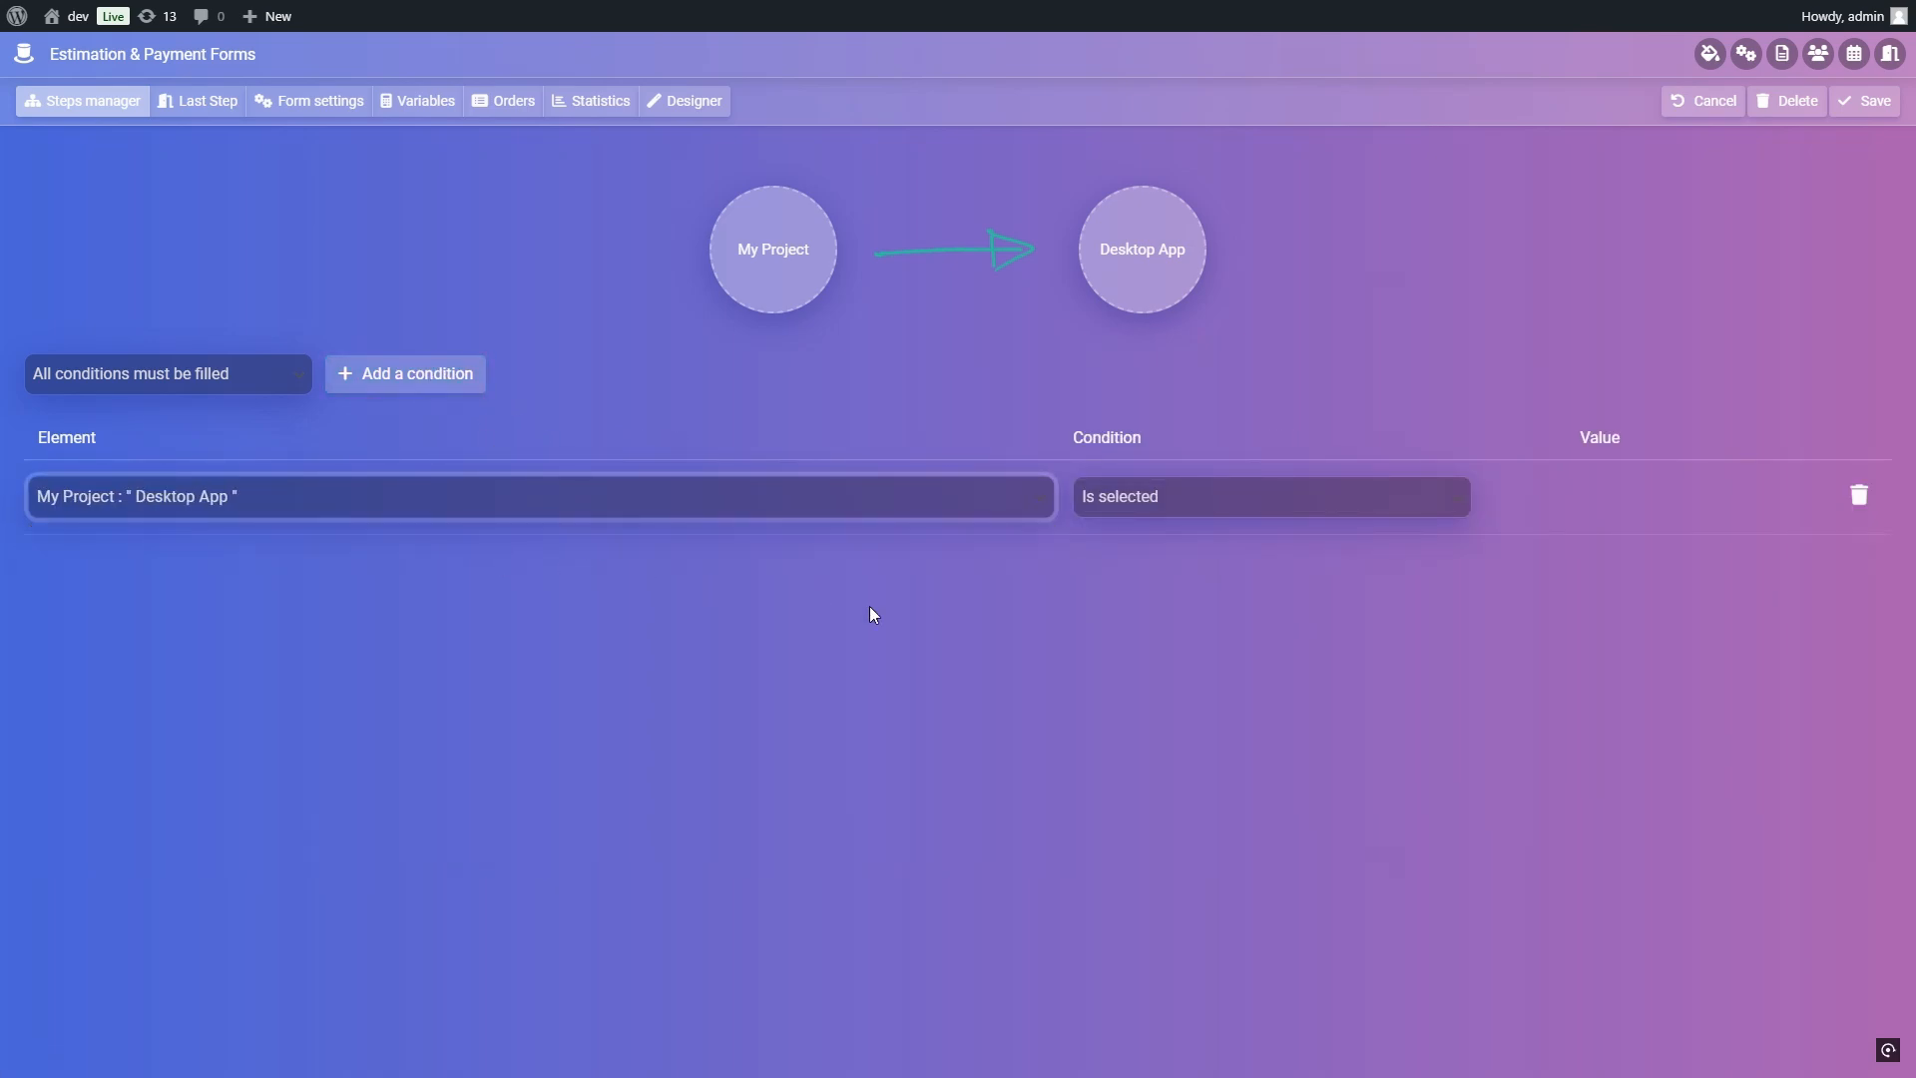
pyautogui.click(1894, 100)
pyautogui.moveTo(623, 554)
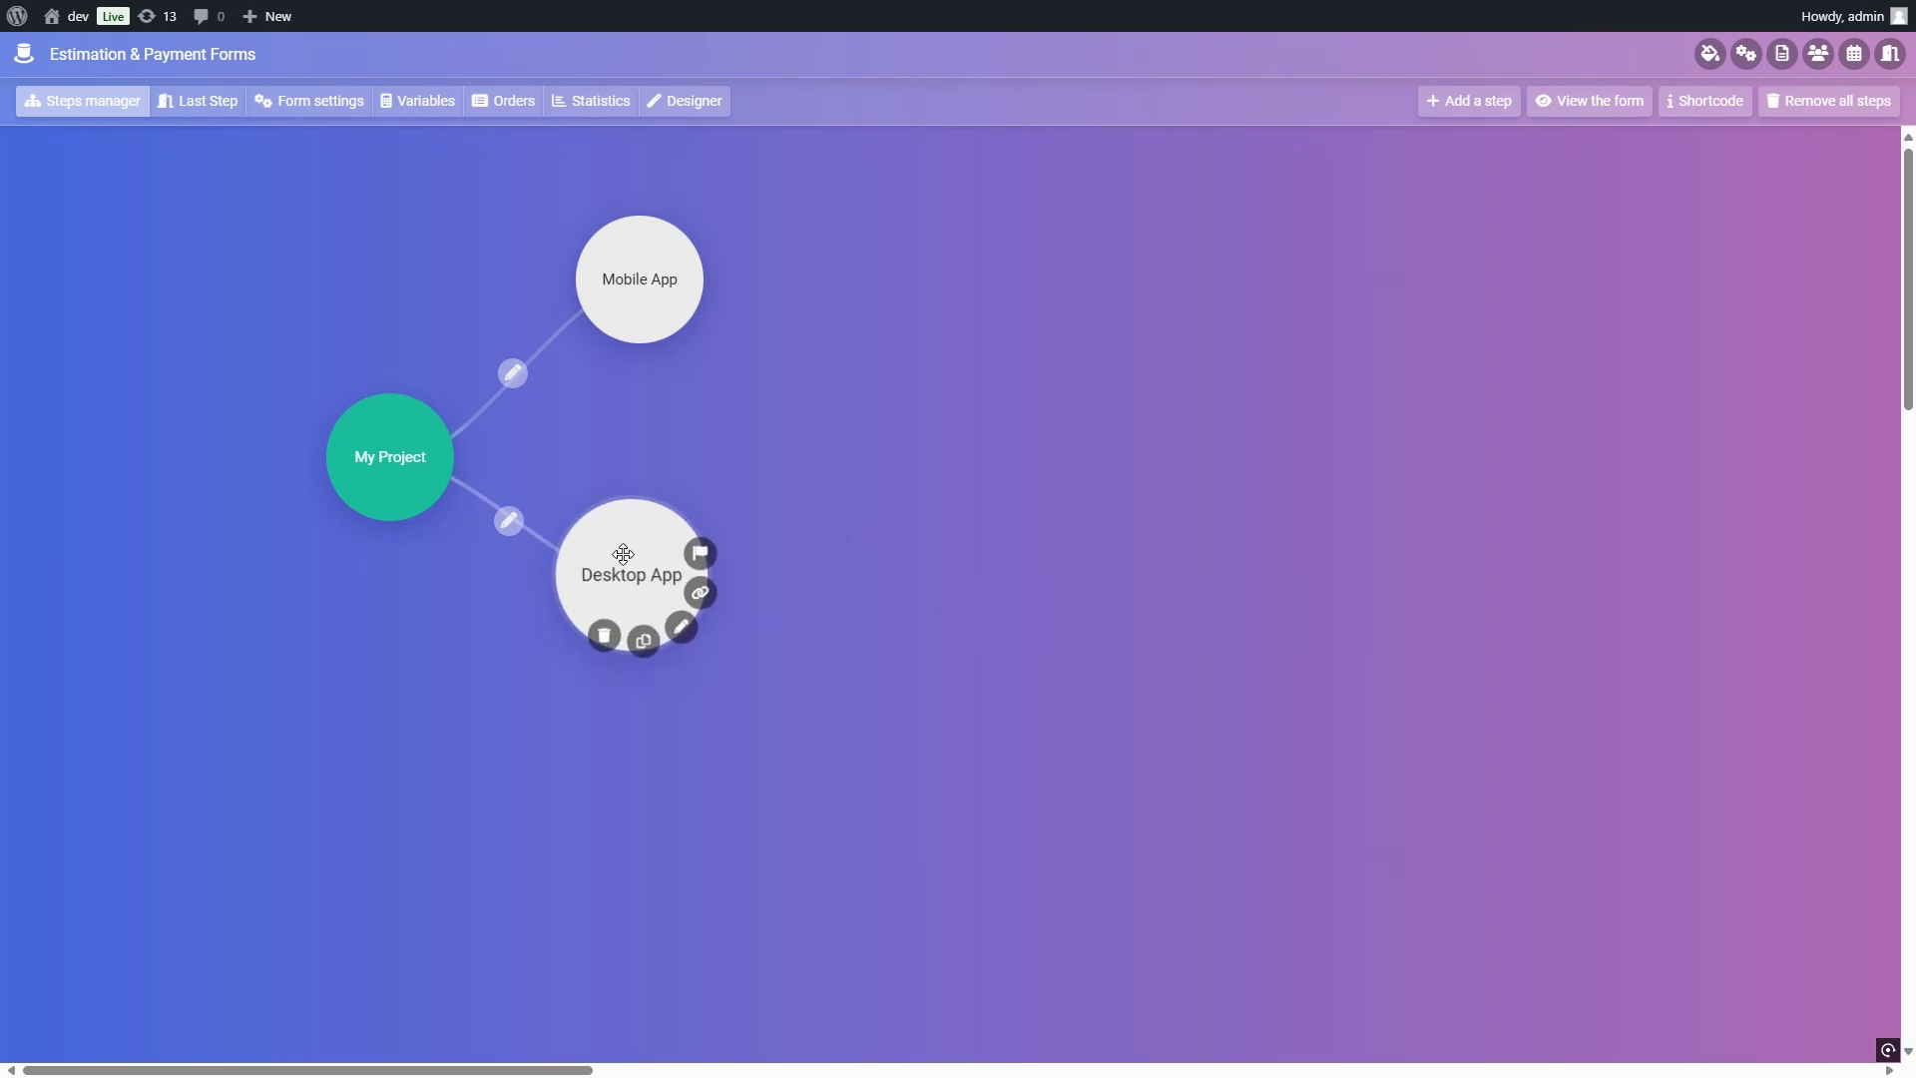
pyautogui.moveTo(623, 554); pyautogui.dragTo(658, 546)
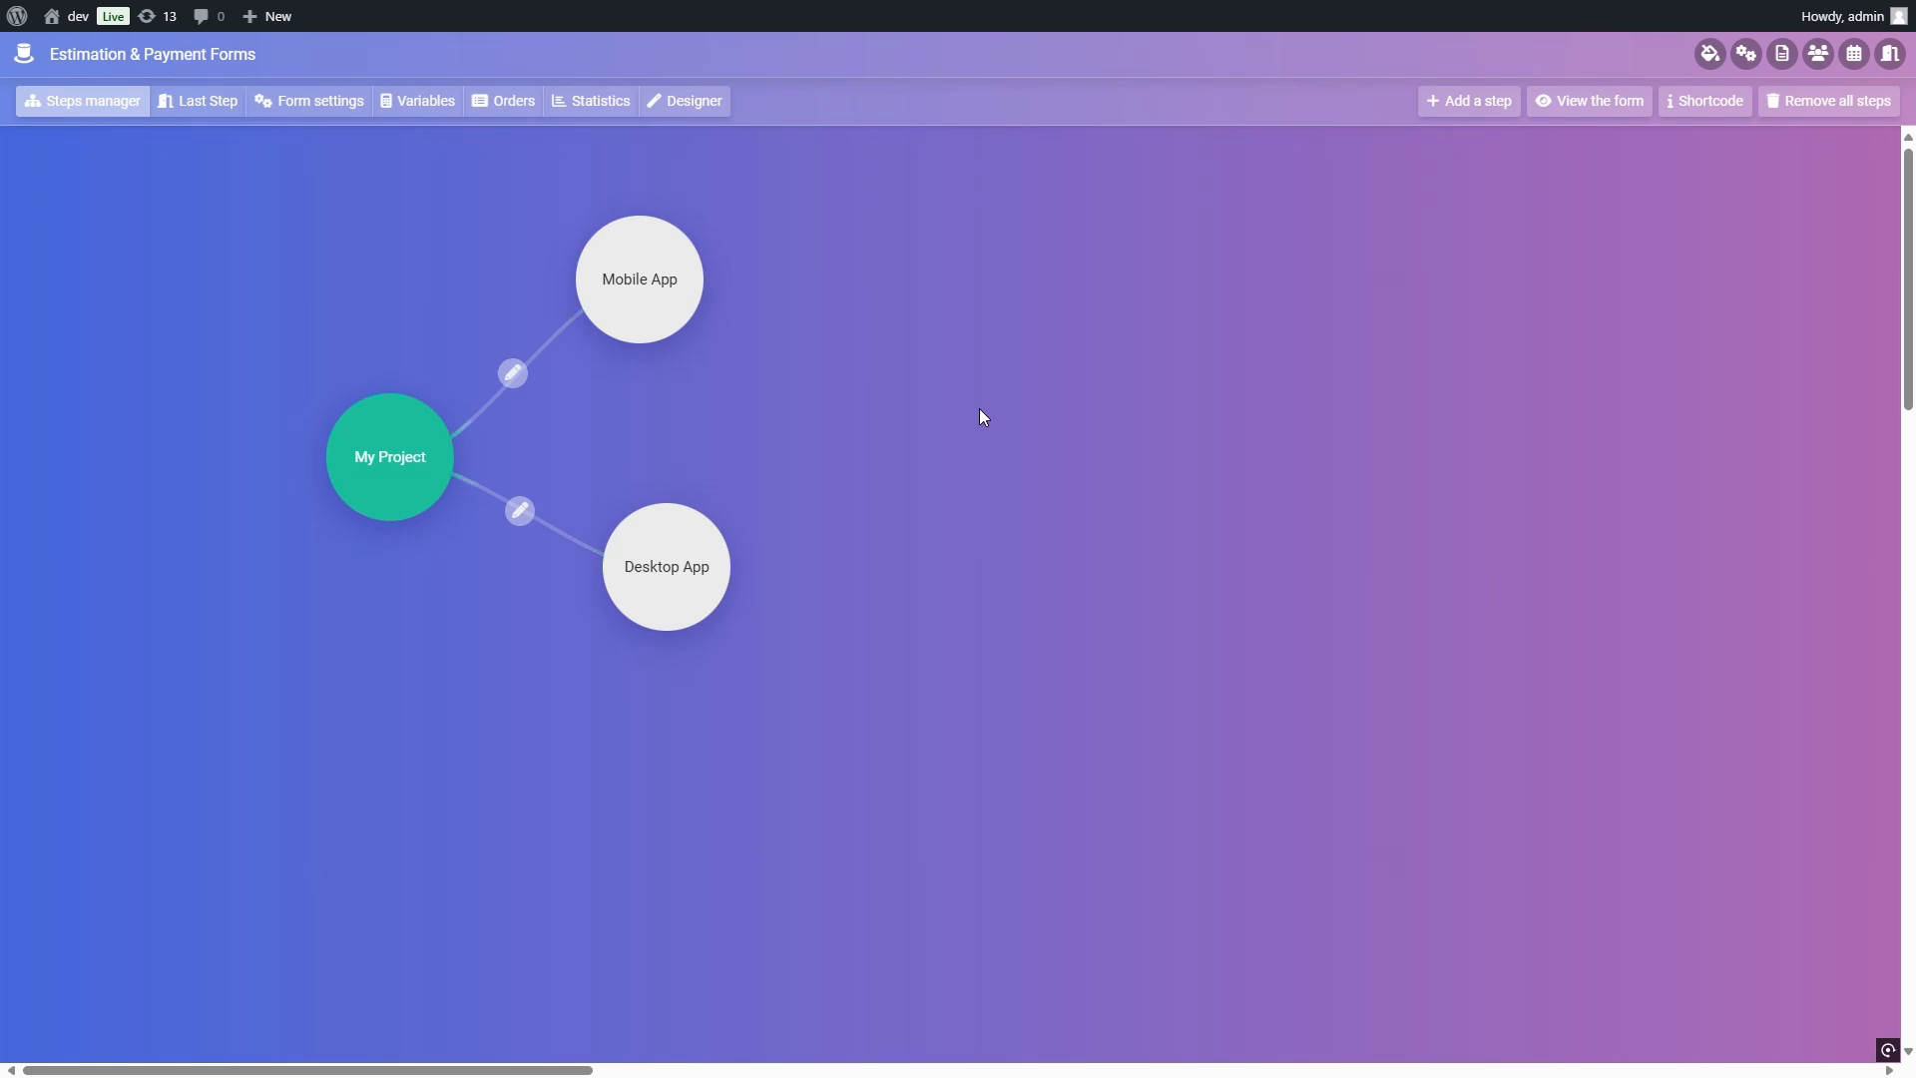
# Step: Test the form by choosing the mobile app, entering "test" as its description, enabling Apple Store Submission and reviewing the final summary
pyautogui.click(1622, 98)
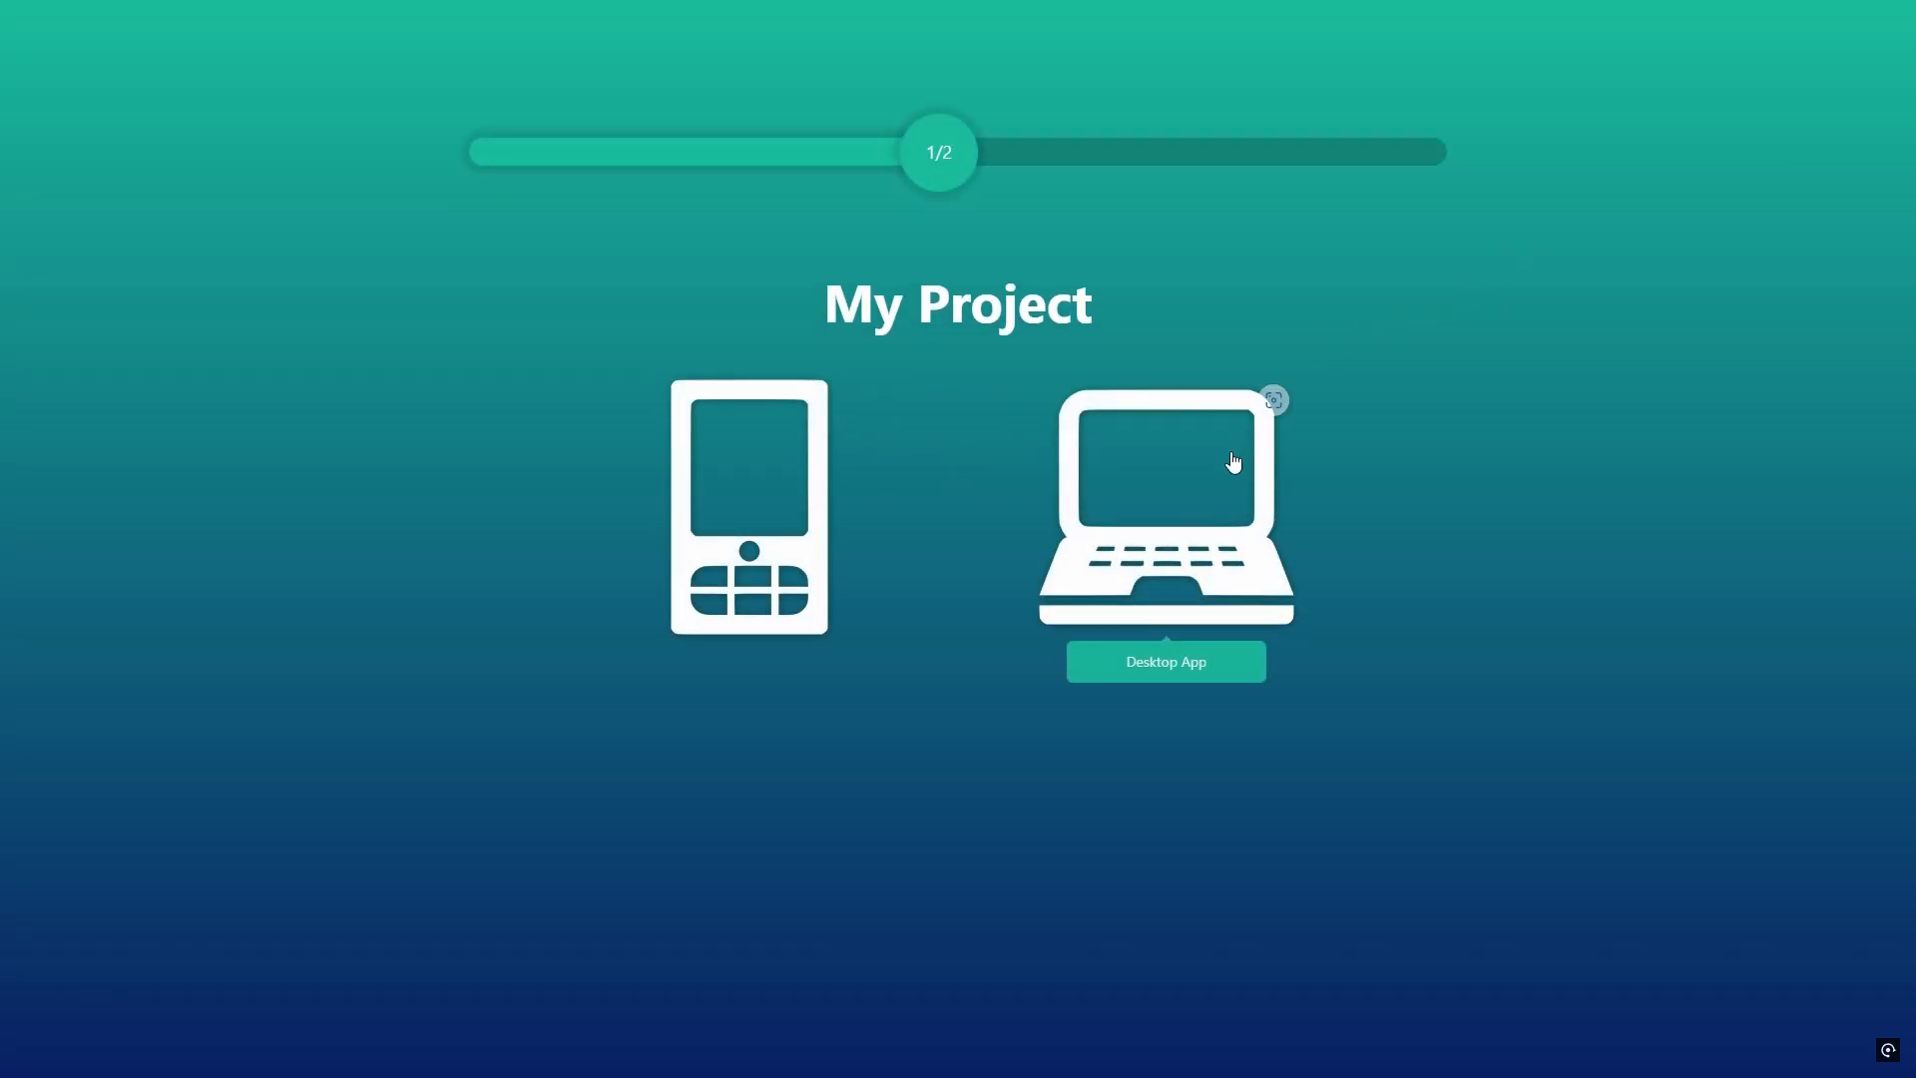
pyautogui.click(783, 467)
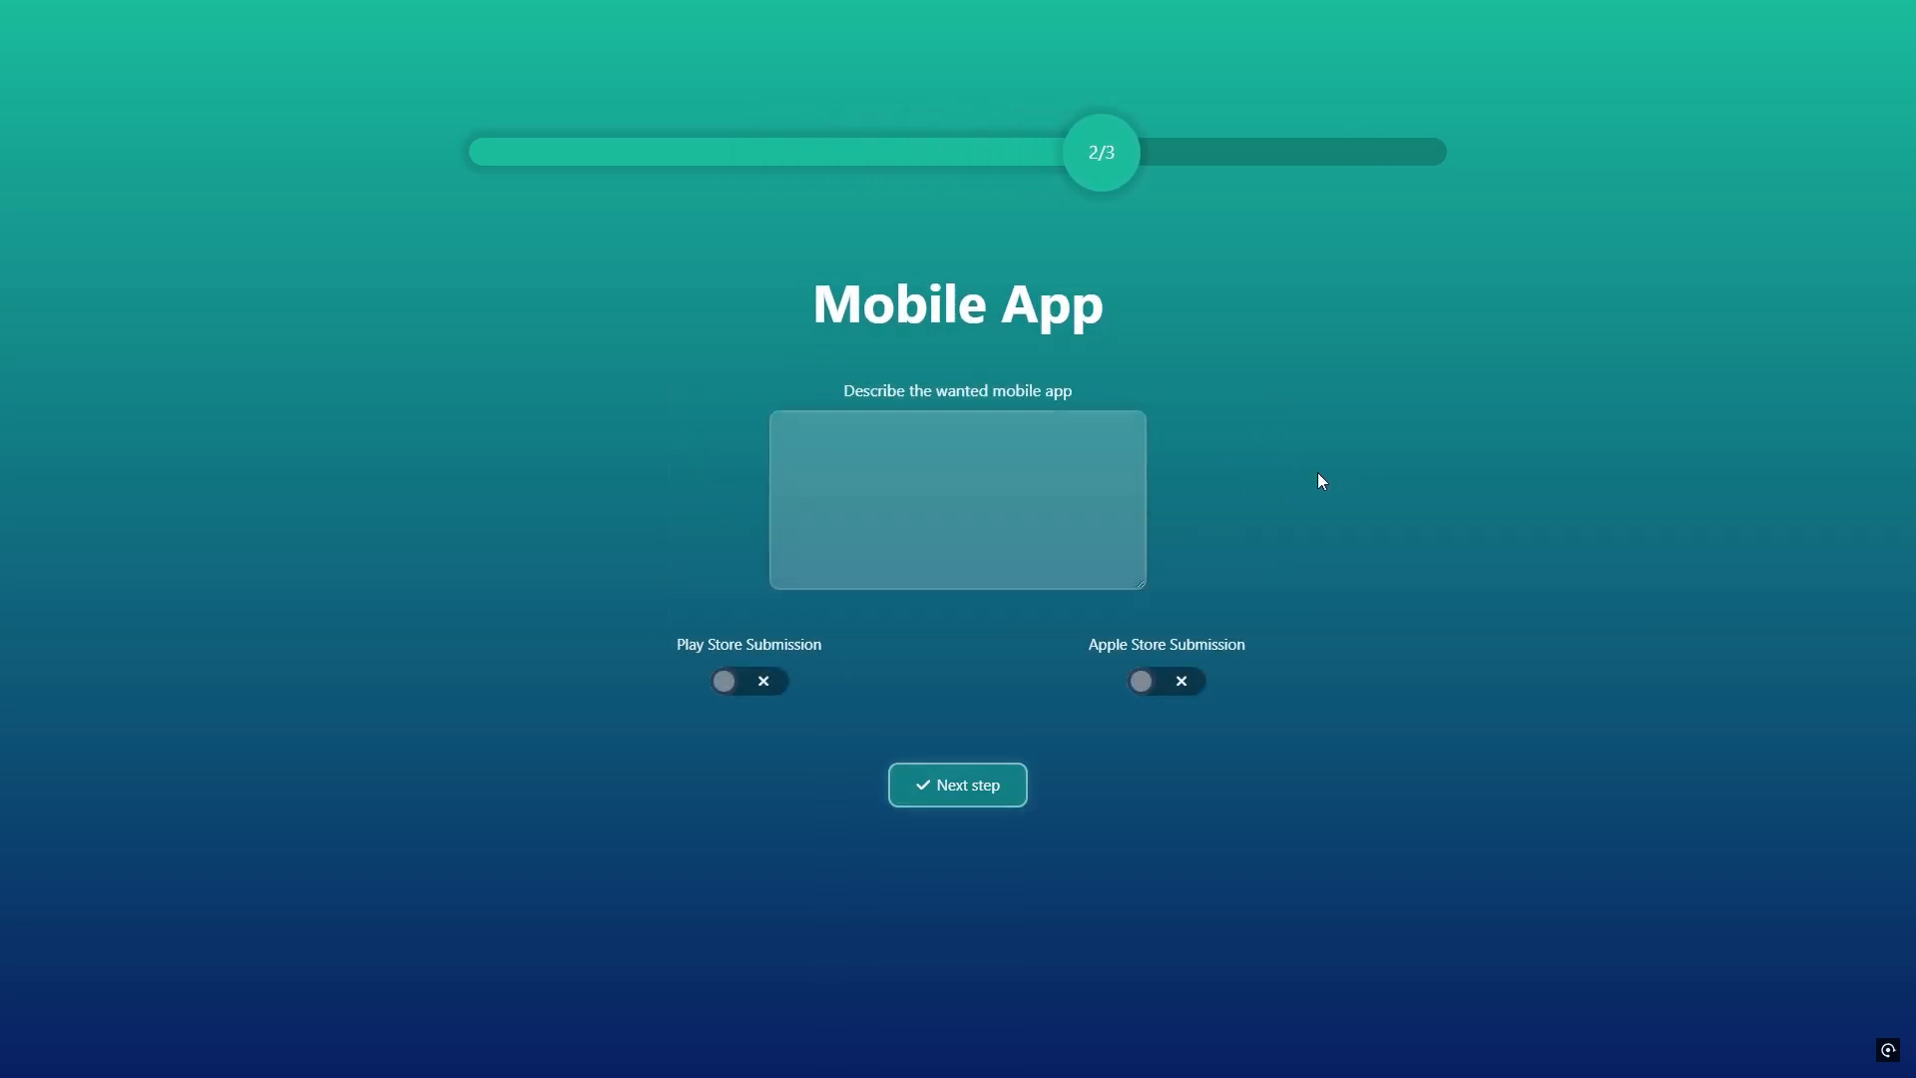
pyautogui.write('test')
pyautogui.click(1166, 686)
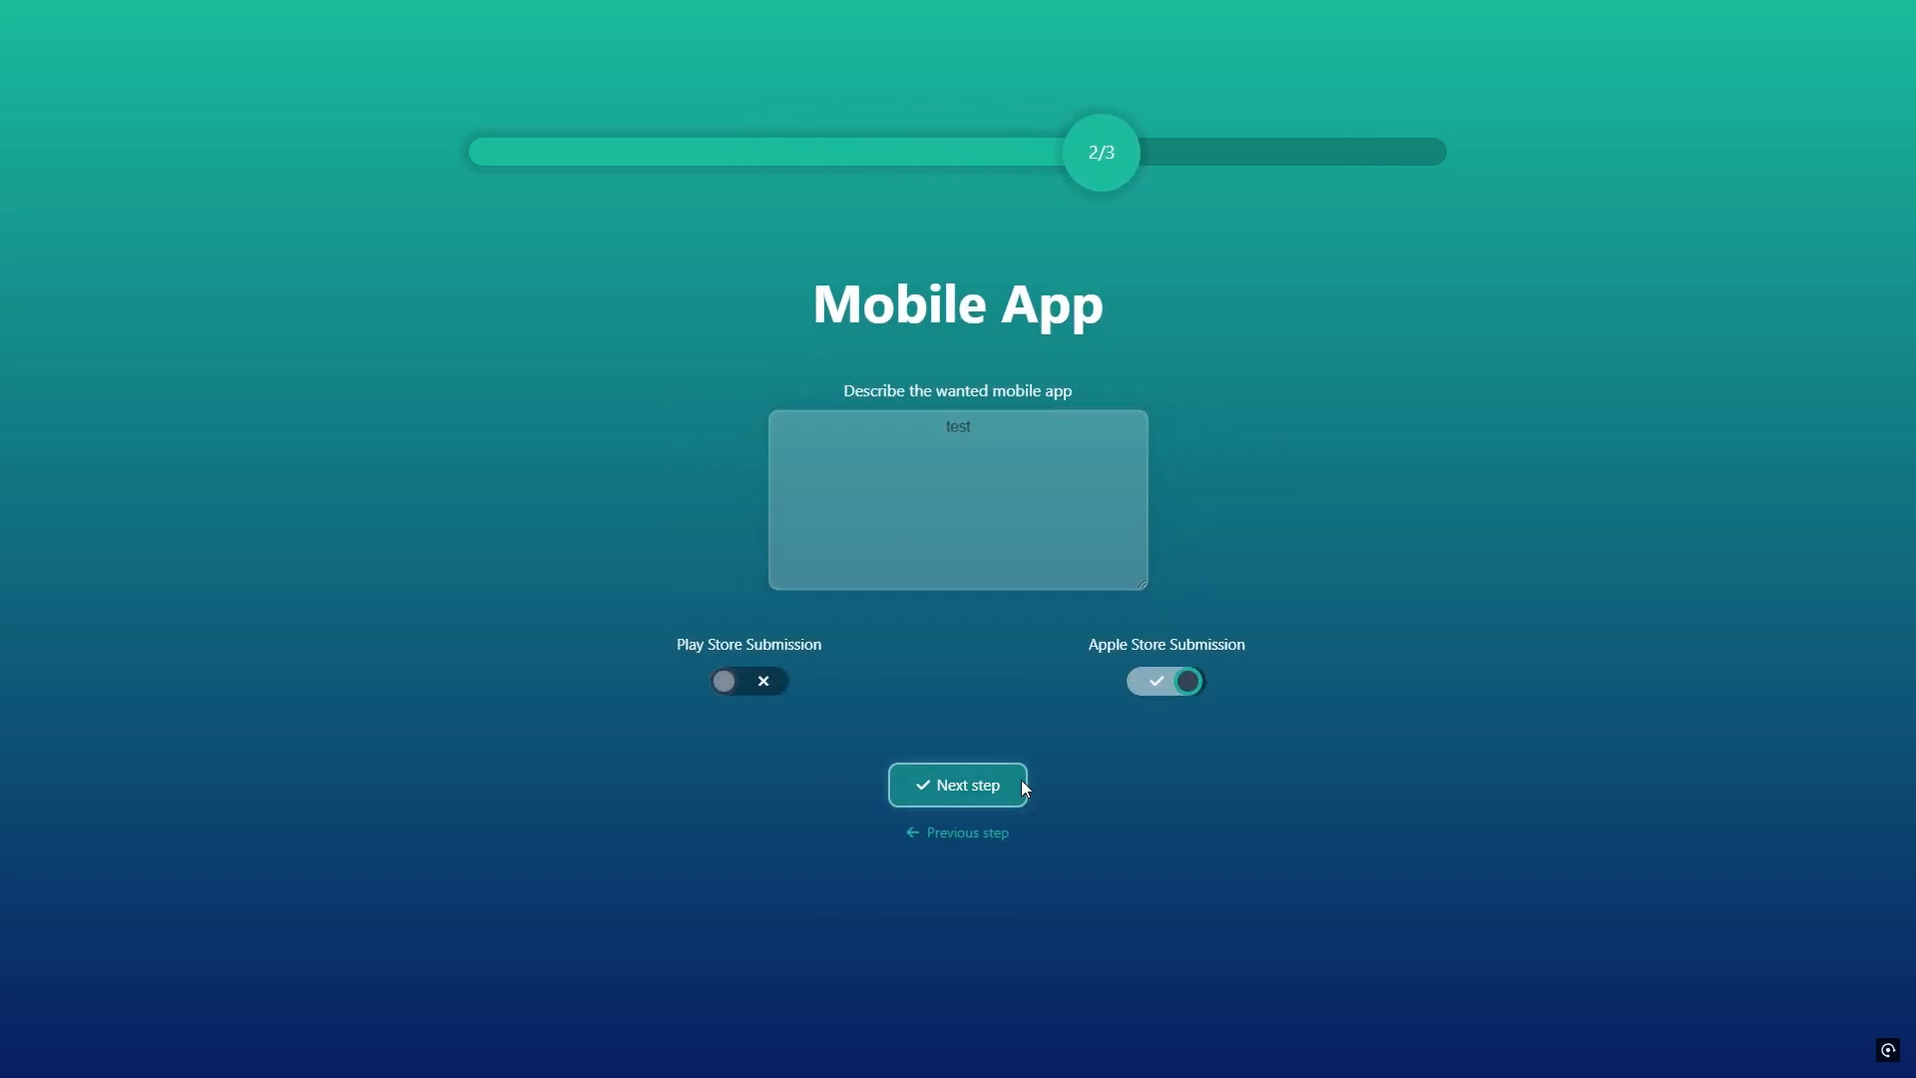
pyautogui.click(985, 798)
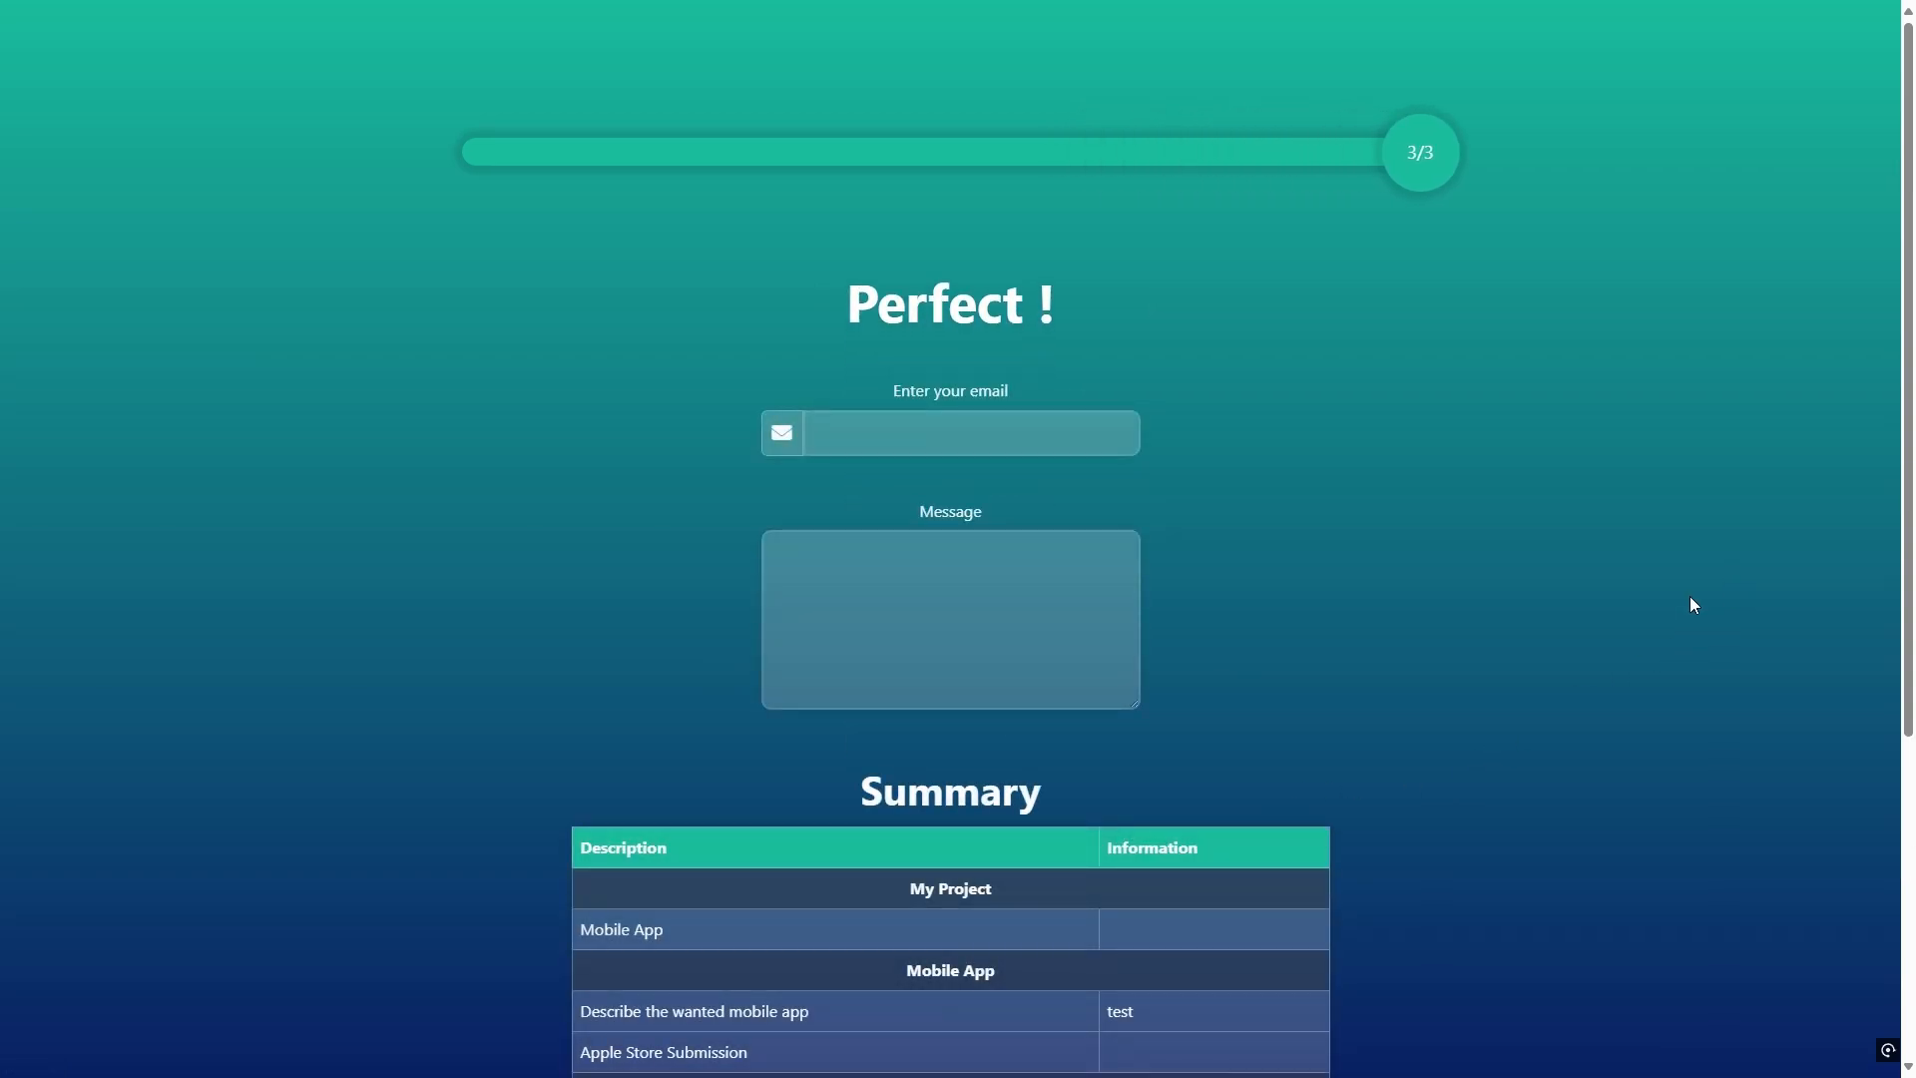
pyautogui.scroll(-4, 1687, 598)
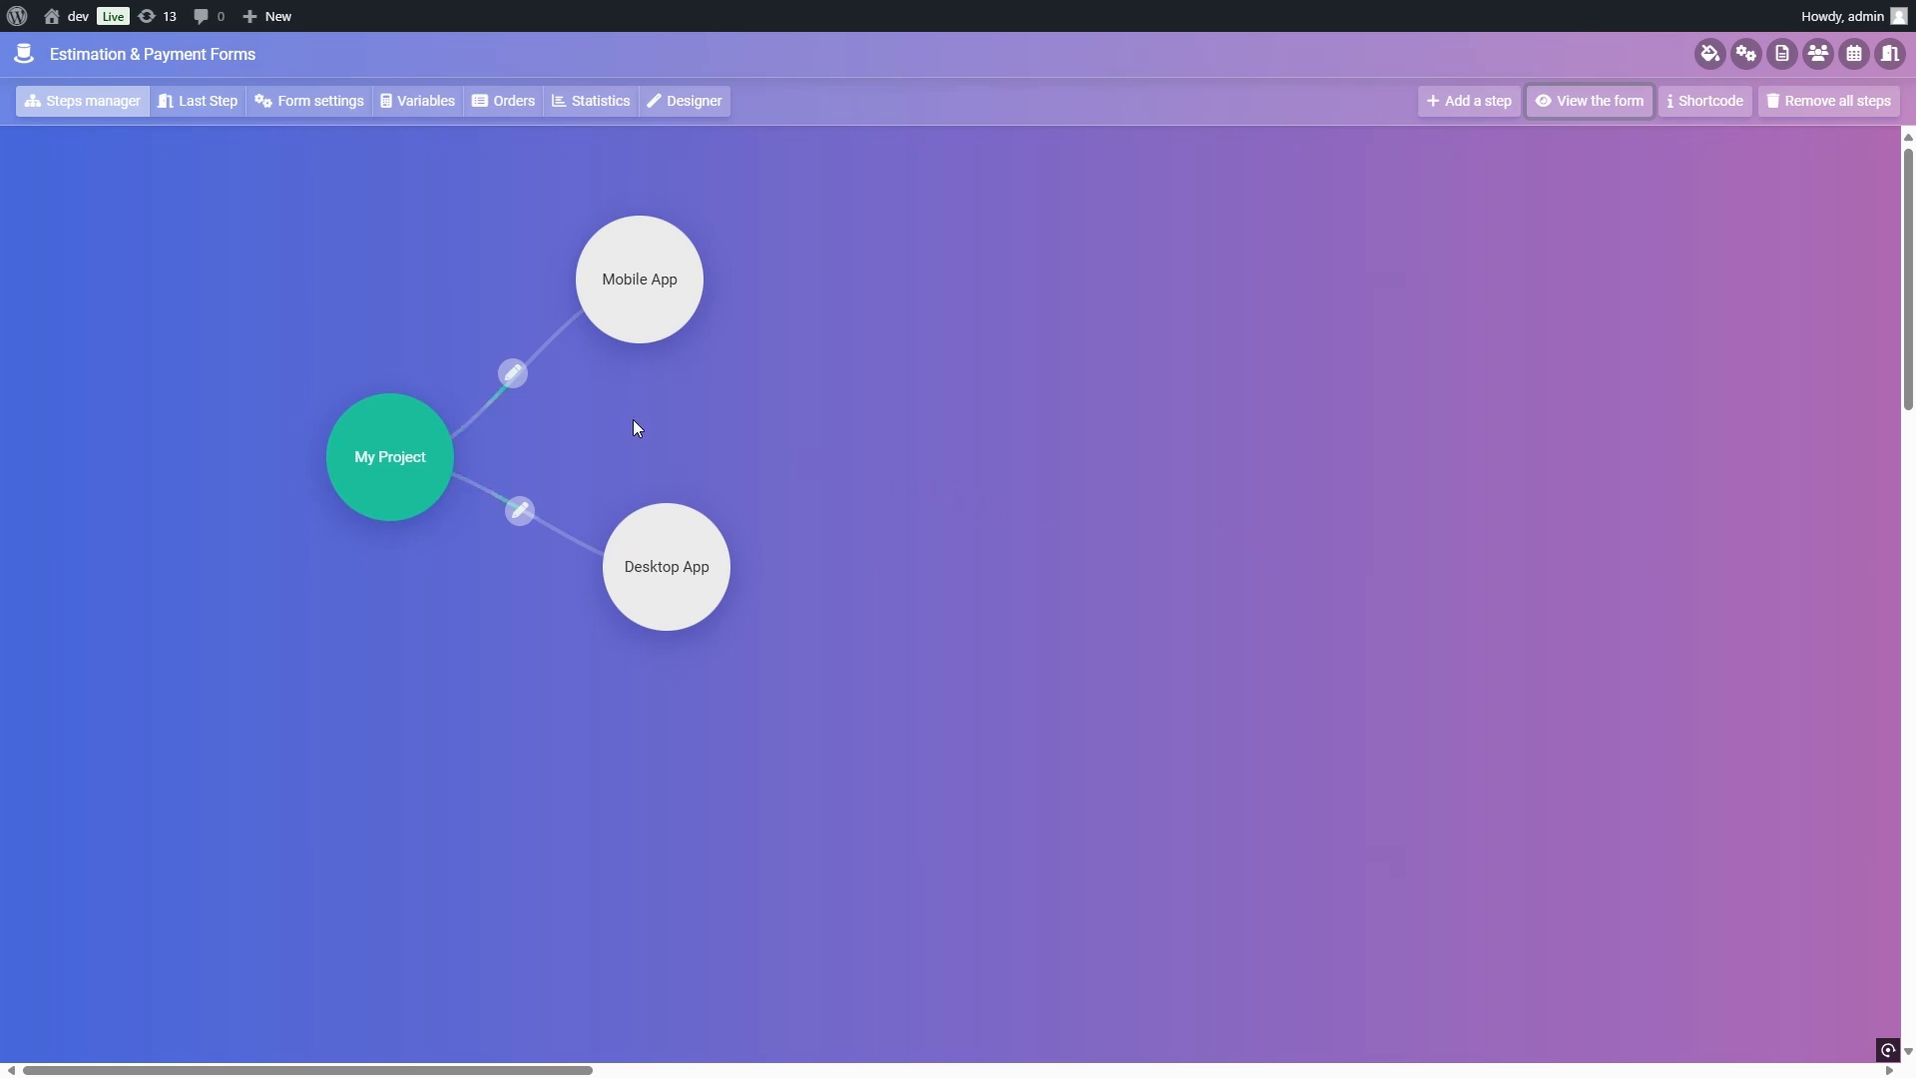
# Step: Delete the link from My Project to Desktop App, and remove the condition from the Mobile App link and save it
pyautogui.click(519, 511)
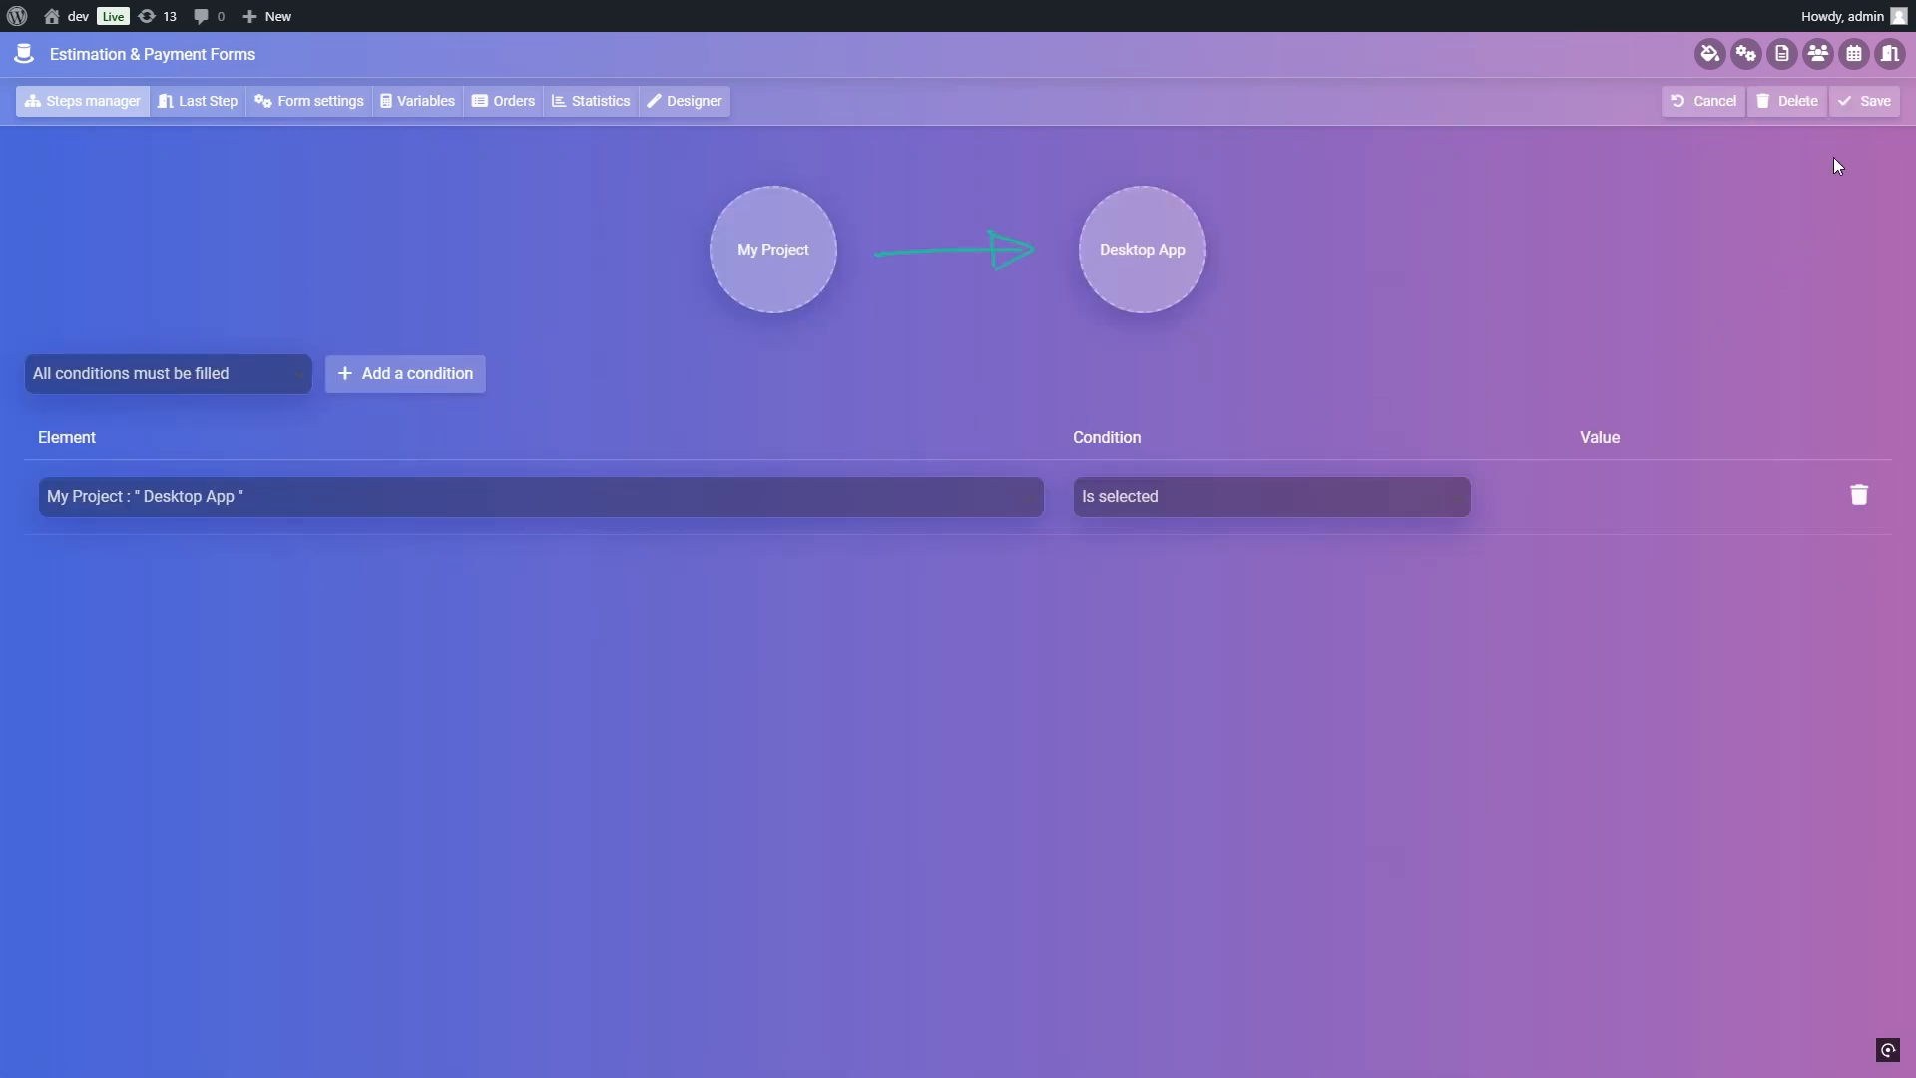
pyautogui.click(1777, 102)
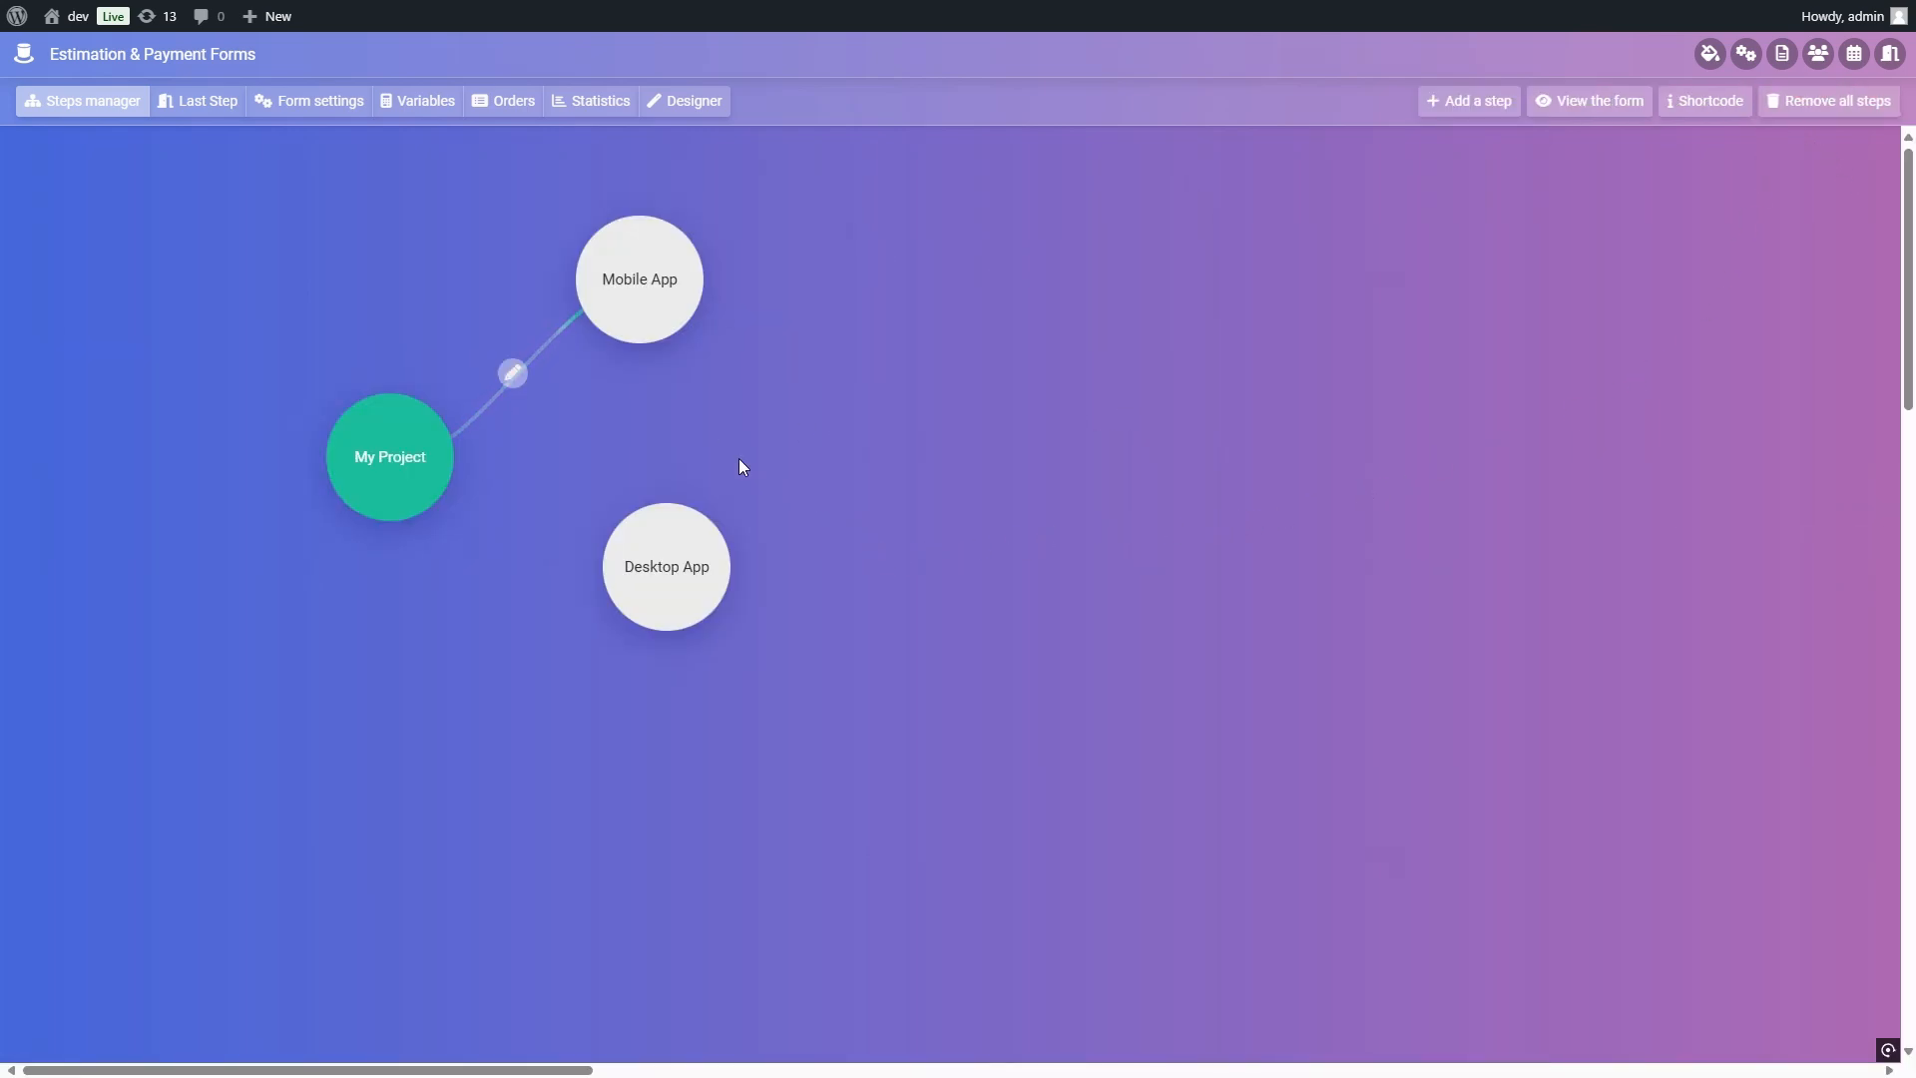
pyautogui.click(514, 375)
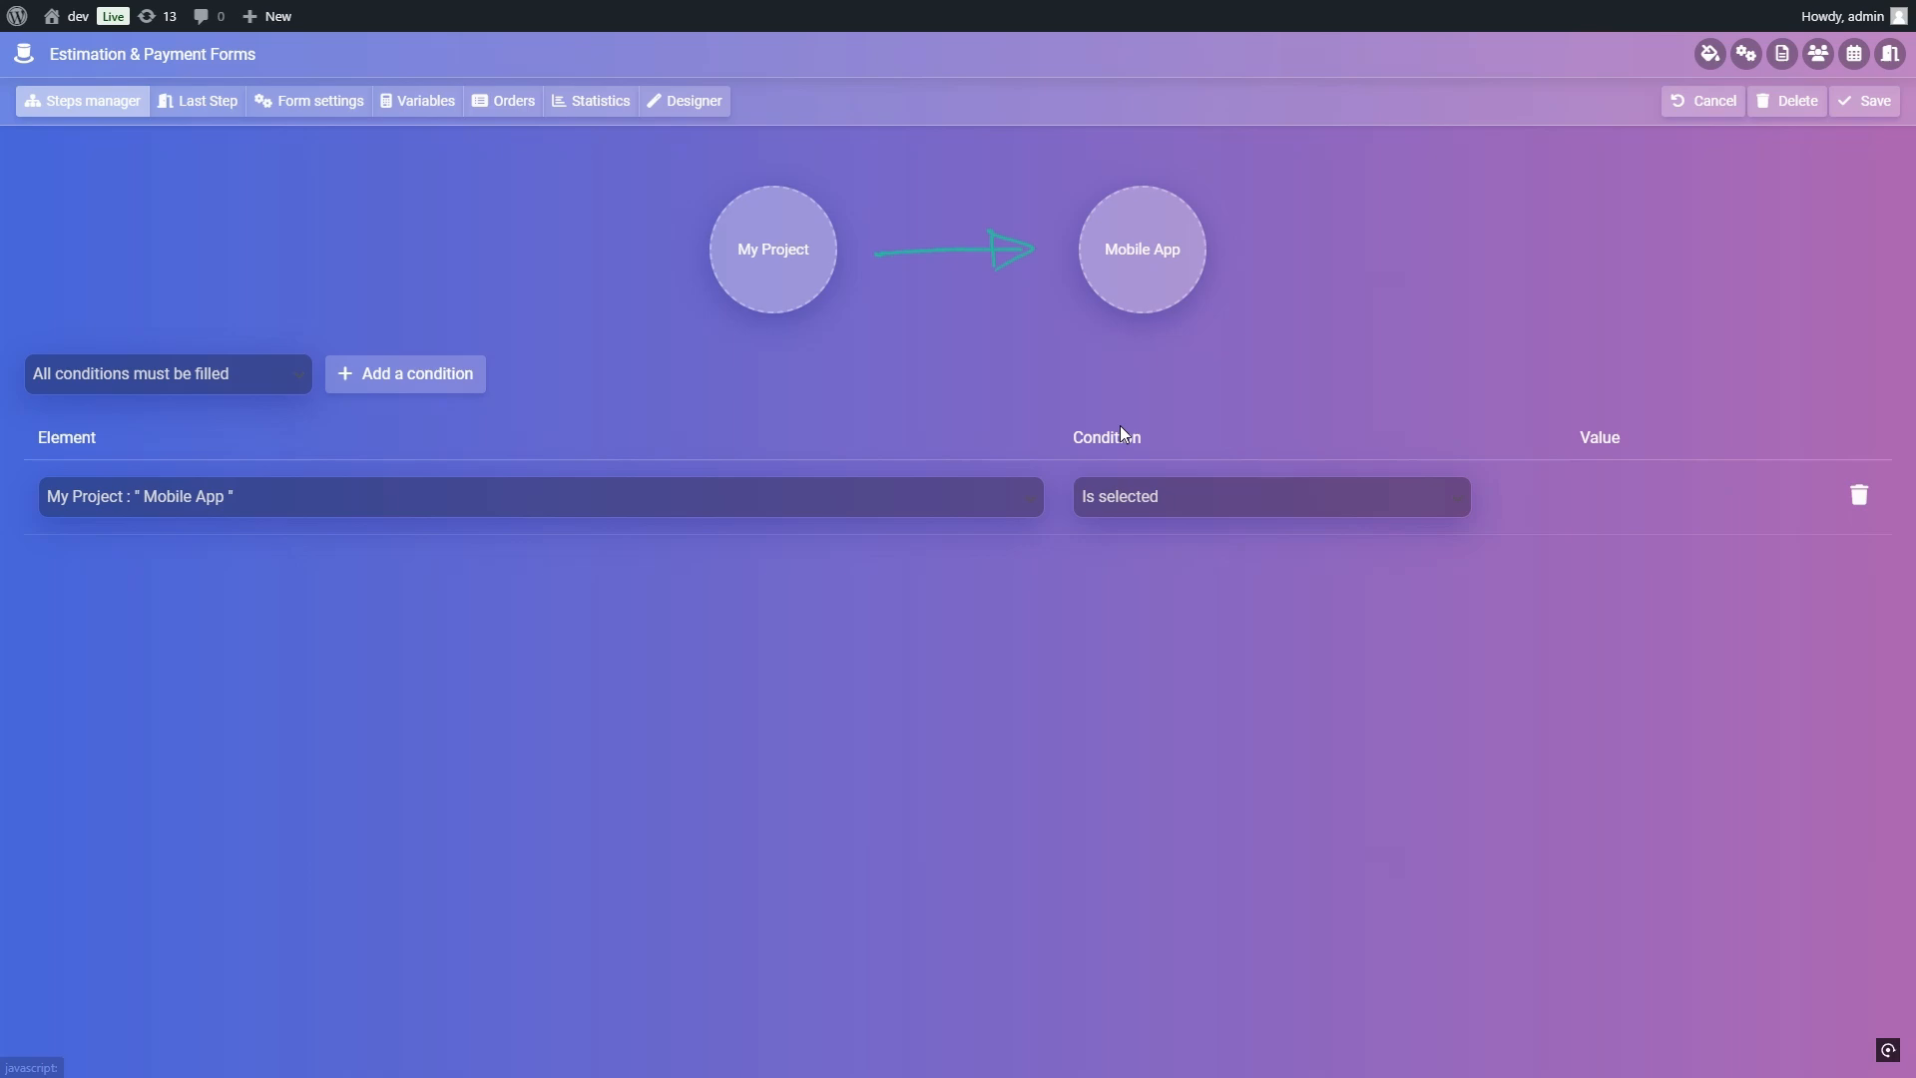
pyautogui.click(1860, 495)
pyautogui.click(1864, 103)
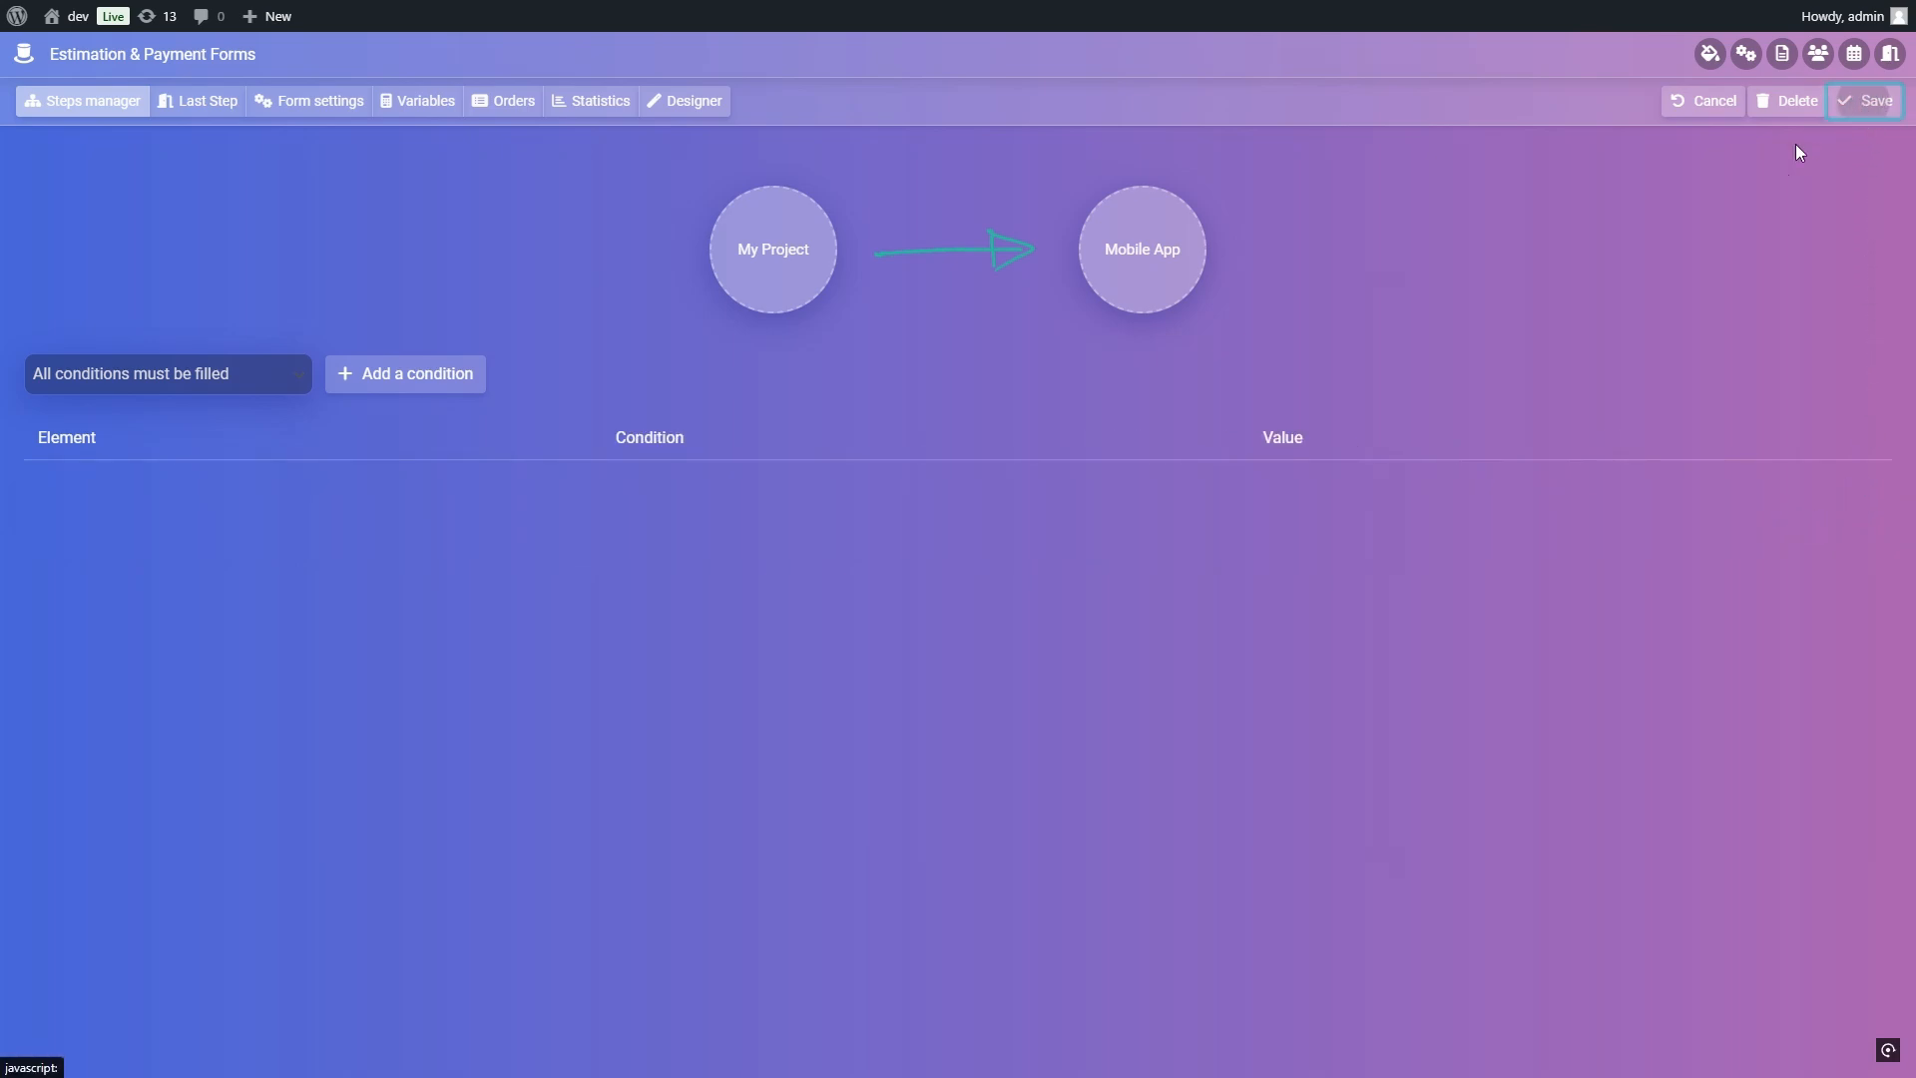
# Step: Arrange the Mobile App and Desktop App steps in a row after My Project, and link Mobile App to Desktop App
pyautogui.moveTo(637, 301)
pyautogui.moveTo(636, 301); pyautogui.dragTo(624, 435)
pyautogui.moveTo(689, 598); pyautogui.dragTo(957, 432)
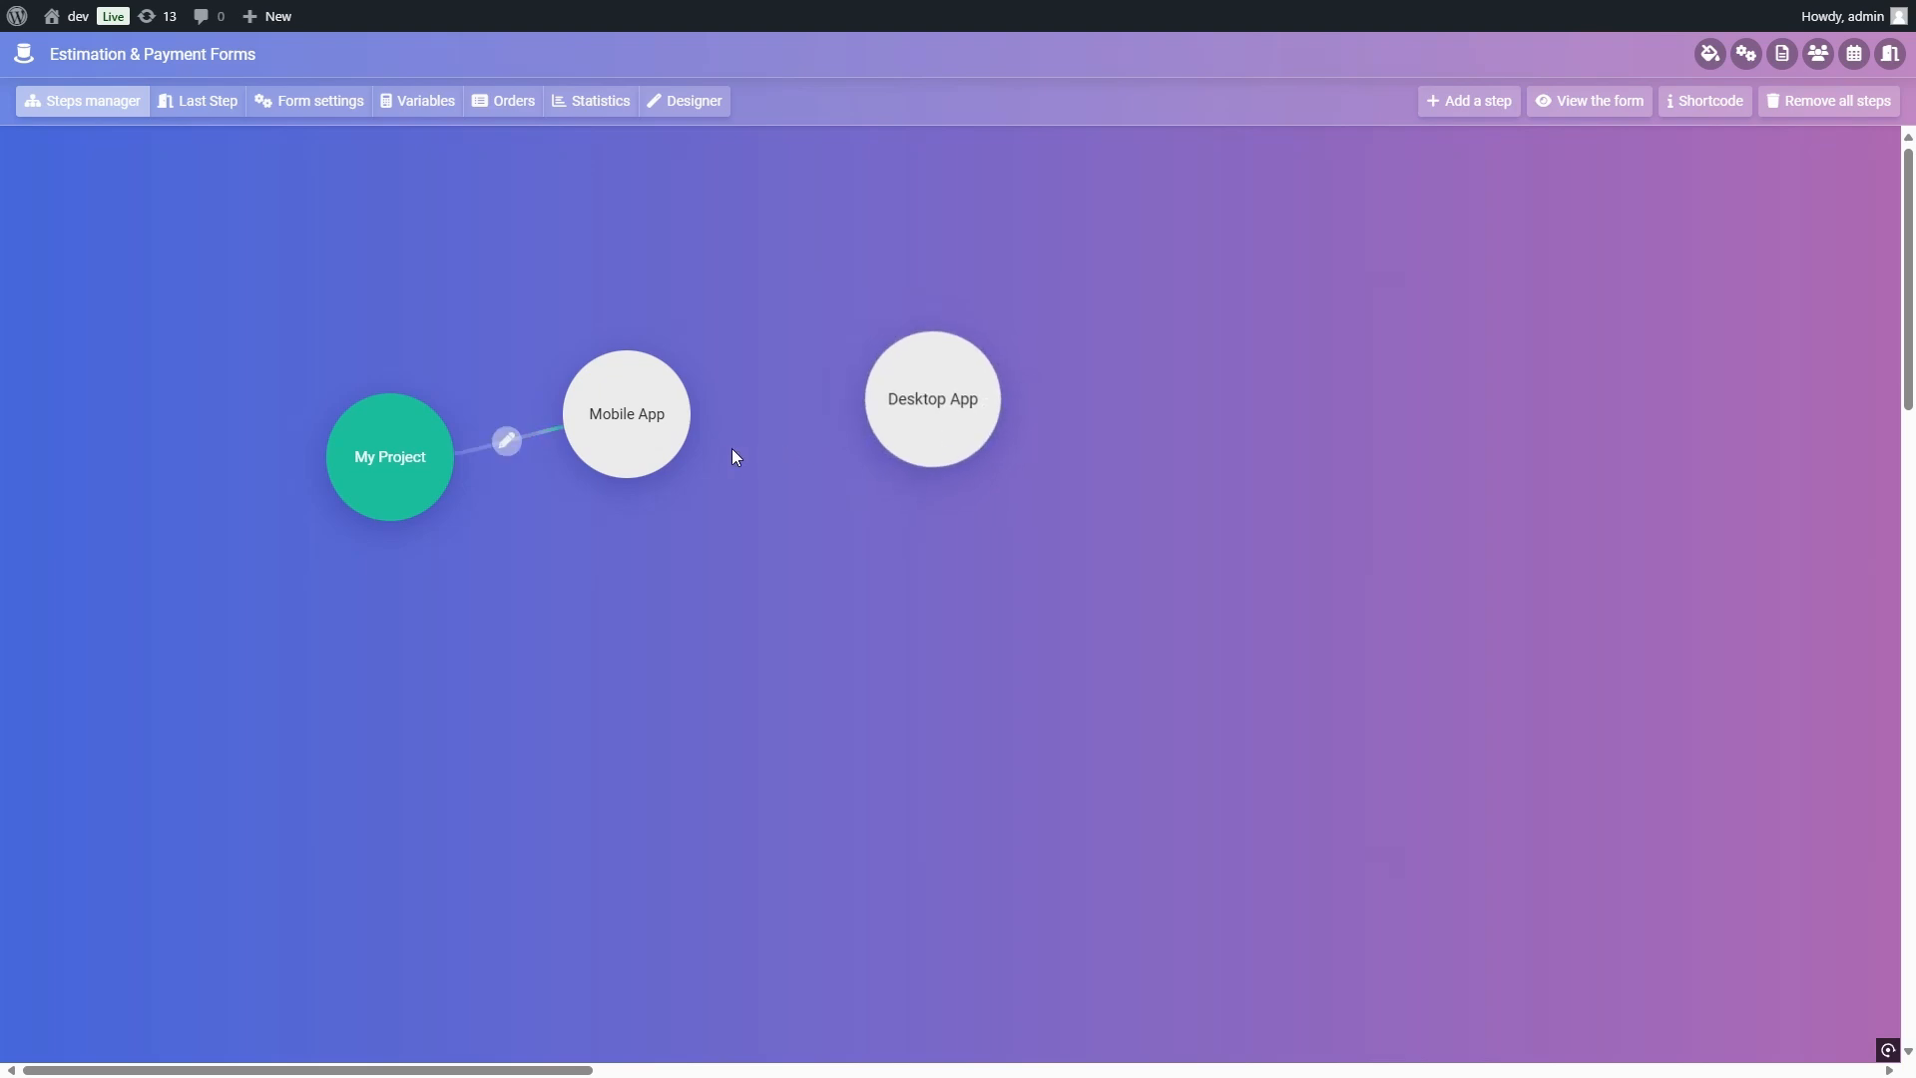
pyautogui.click(689, 431)
pyautogui.click(909, 386)
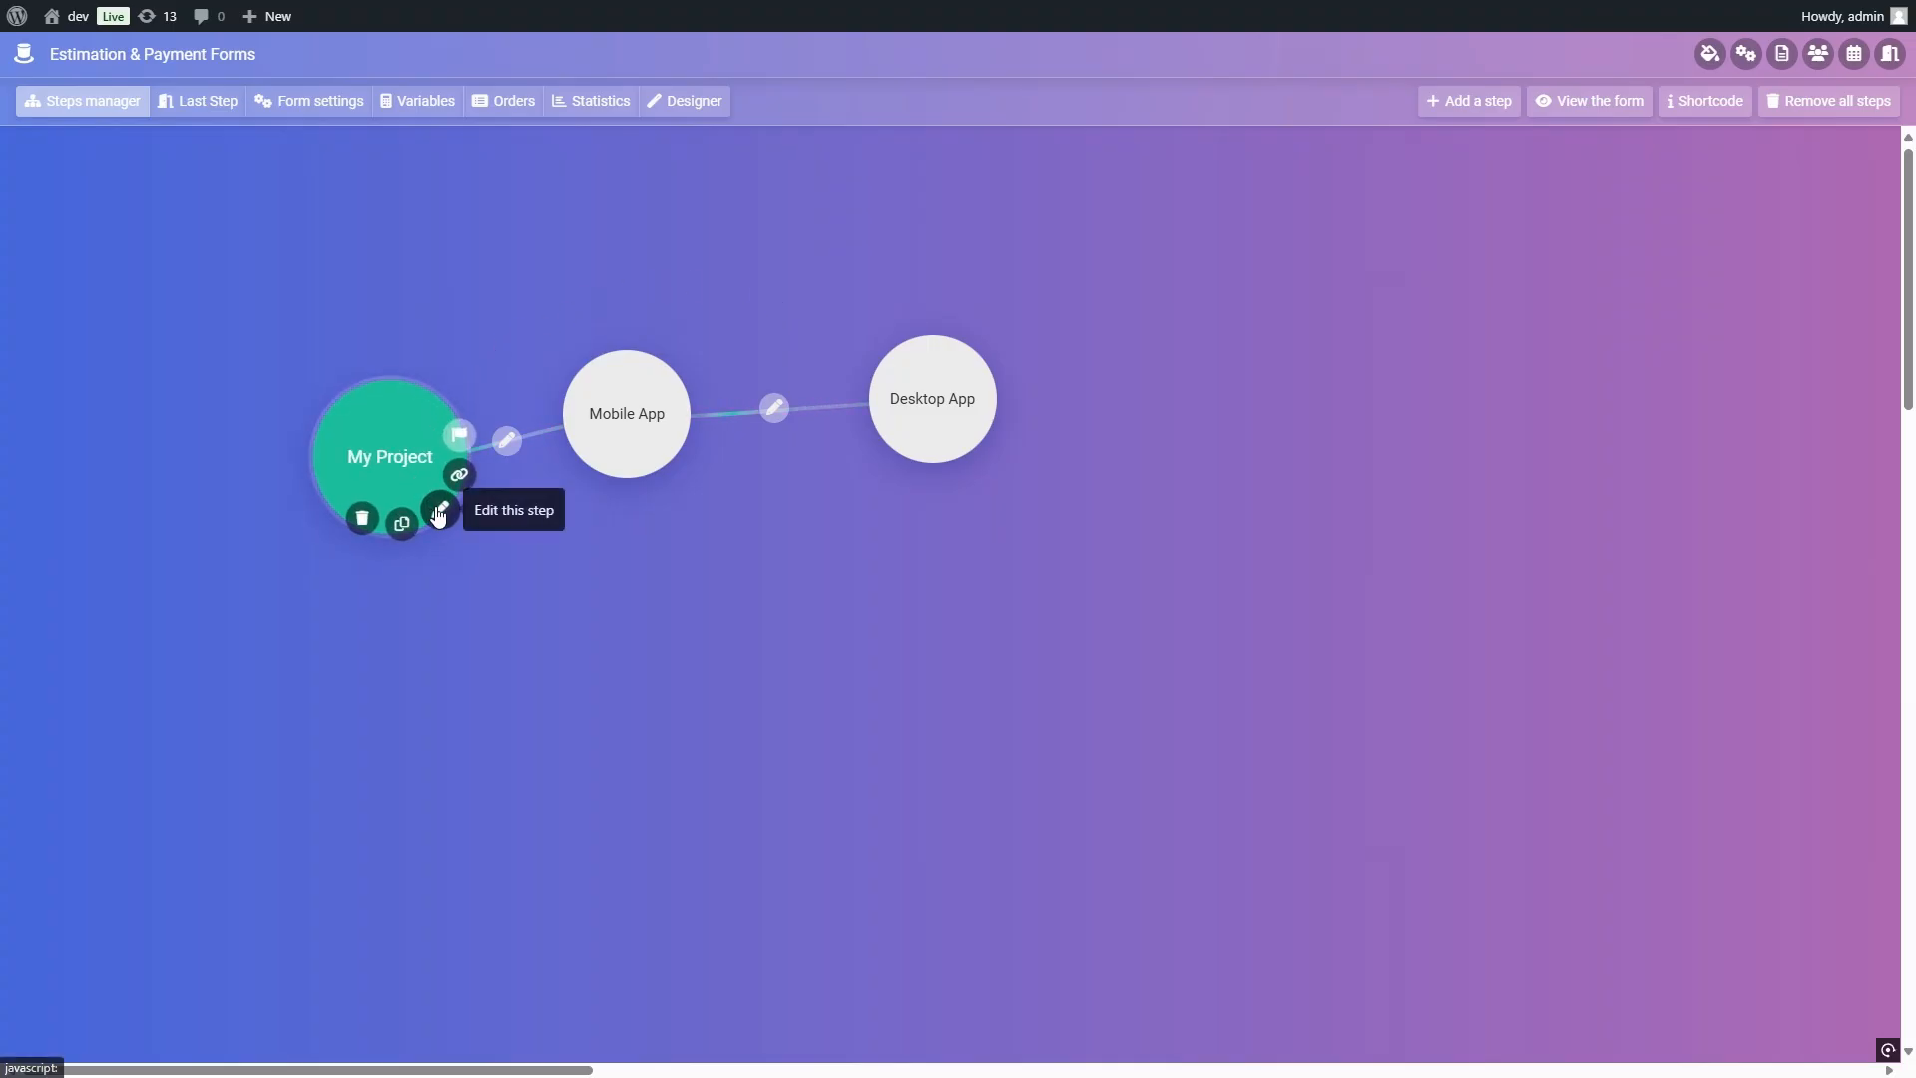
# Step: Clear the radio group name of the Mobile App image item in the My Project step and save the item
pyautogui.click(440, 510)
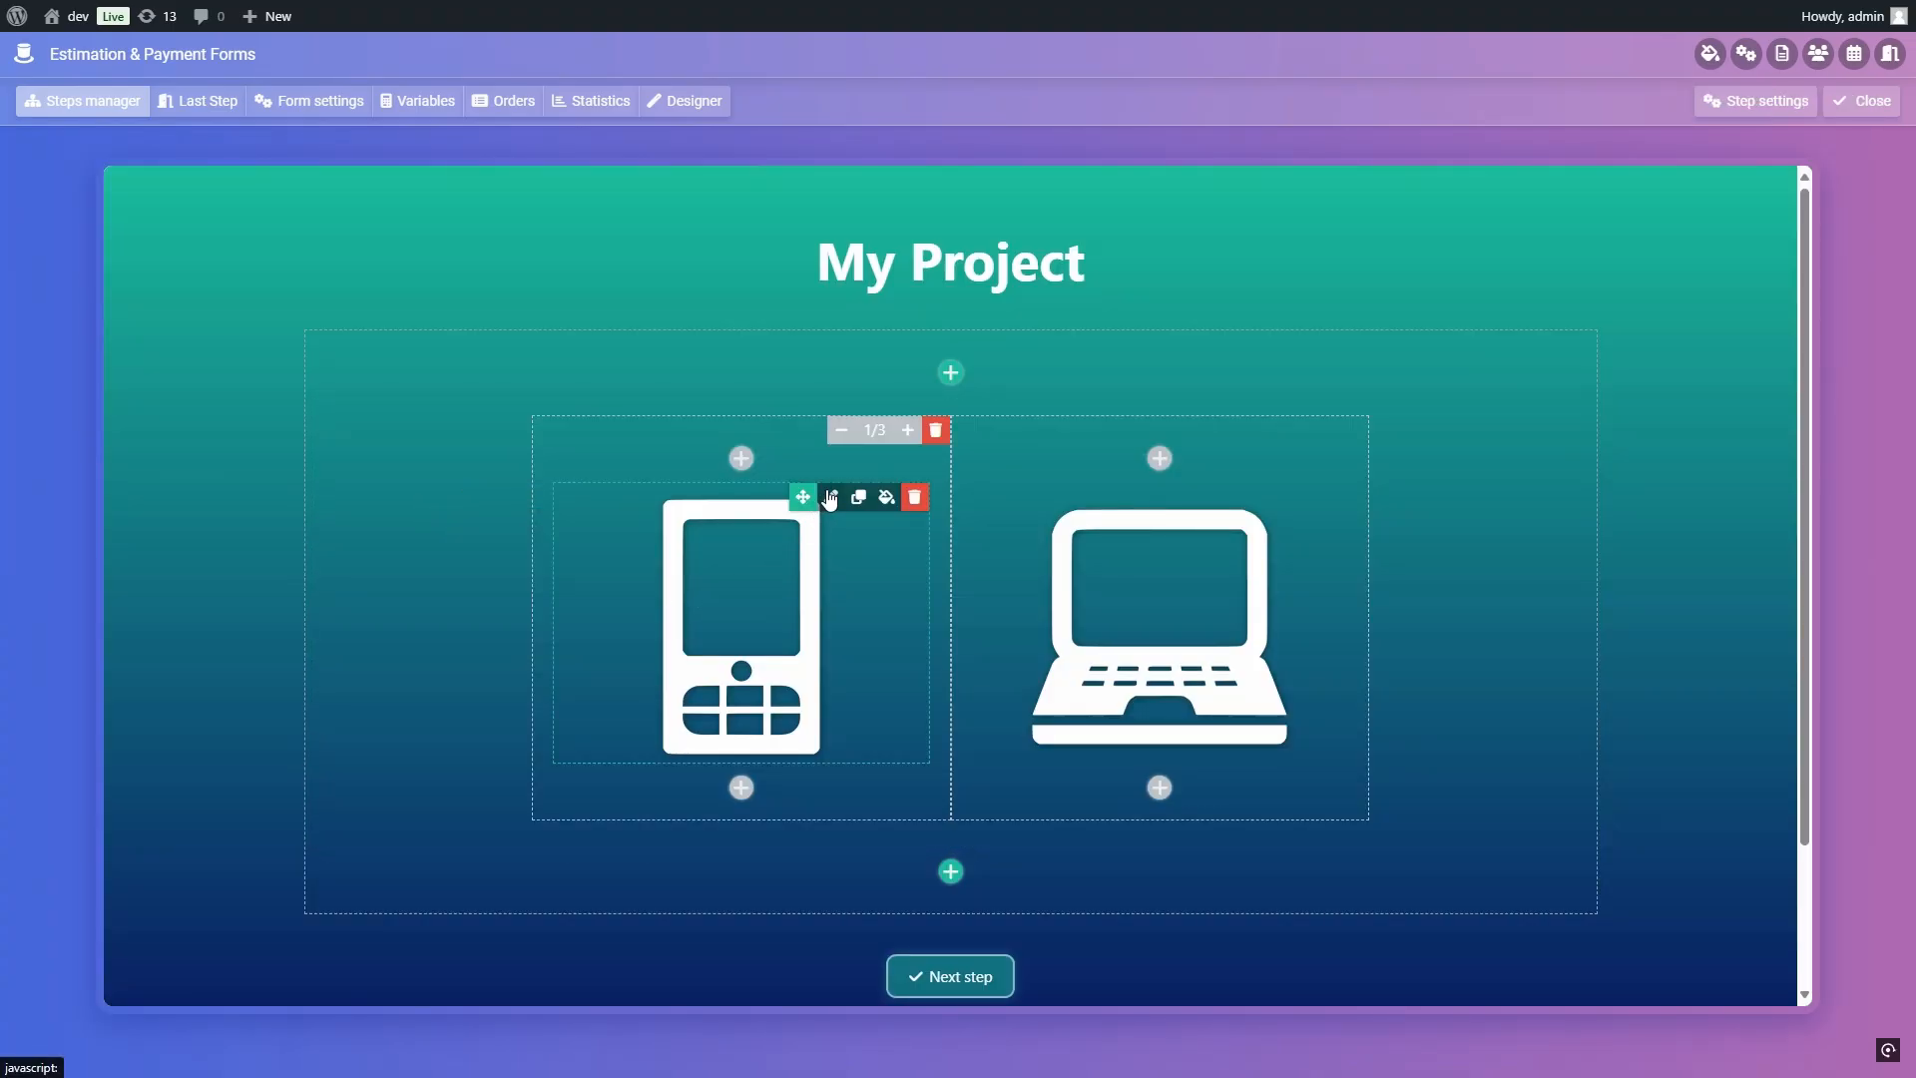
pyautogui.click(831, 497)
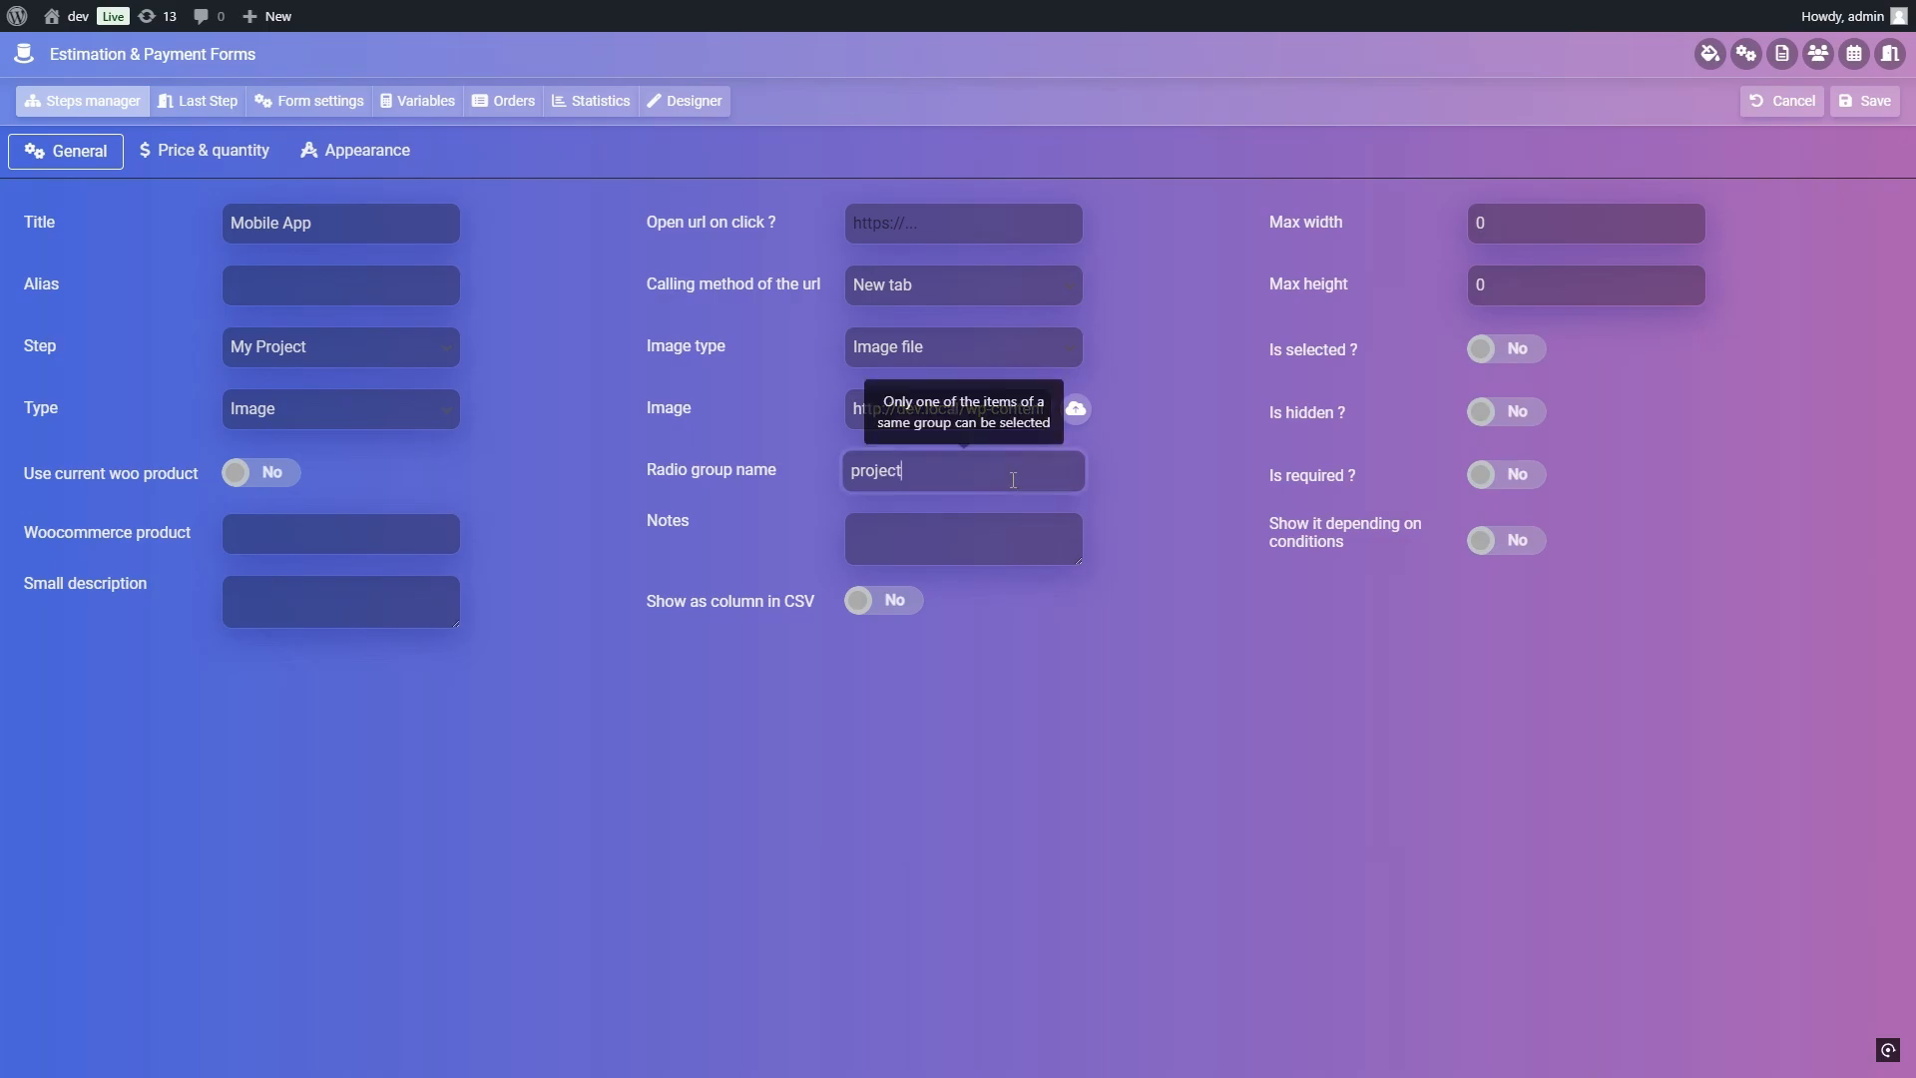
pyautogui.doubleClick(1043, 471)
pyautogui.press('BackSpace')
pyautogui.click(1865, 101)
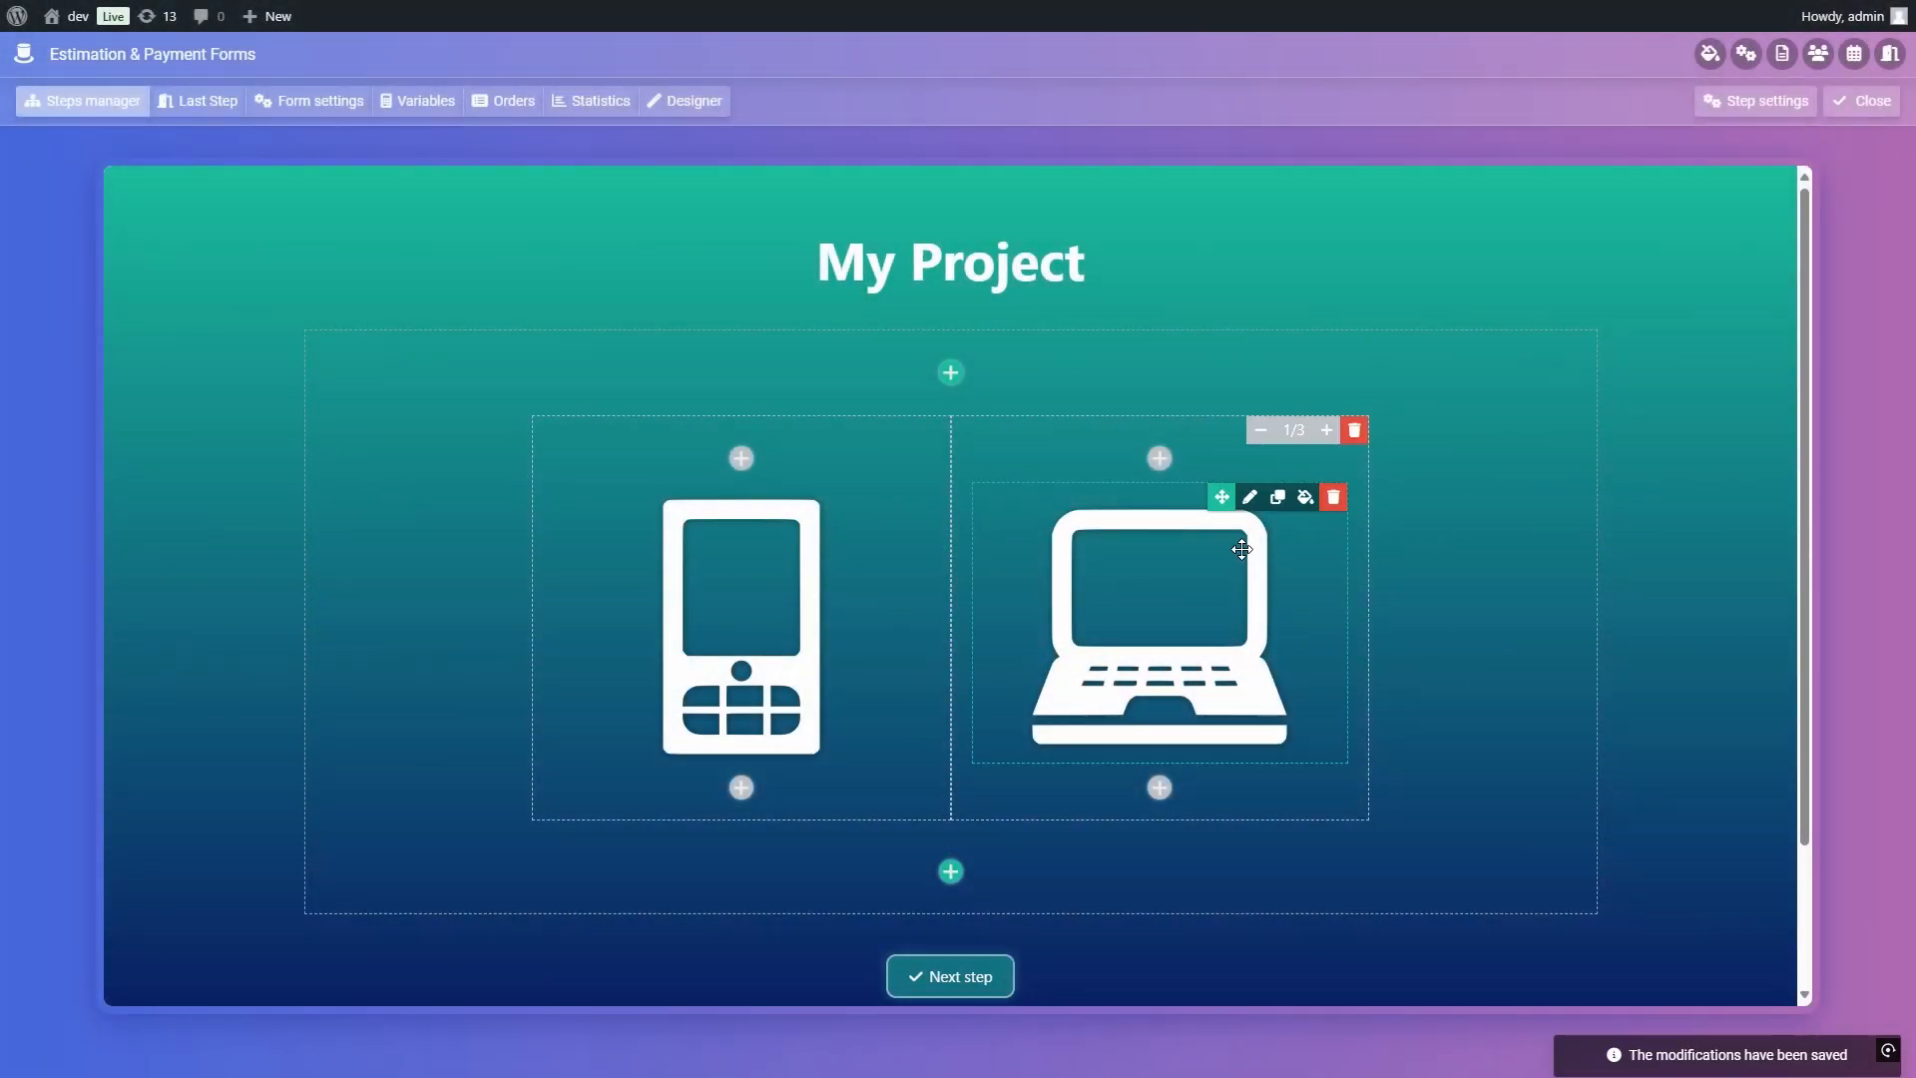
# Step: Clear the radio group name of the Desktop App image item, save it and return to the steps overview
pyautogui.click(1250, 497)
pyautogui.doubleClick(1038, 480)
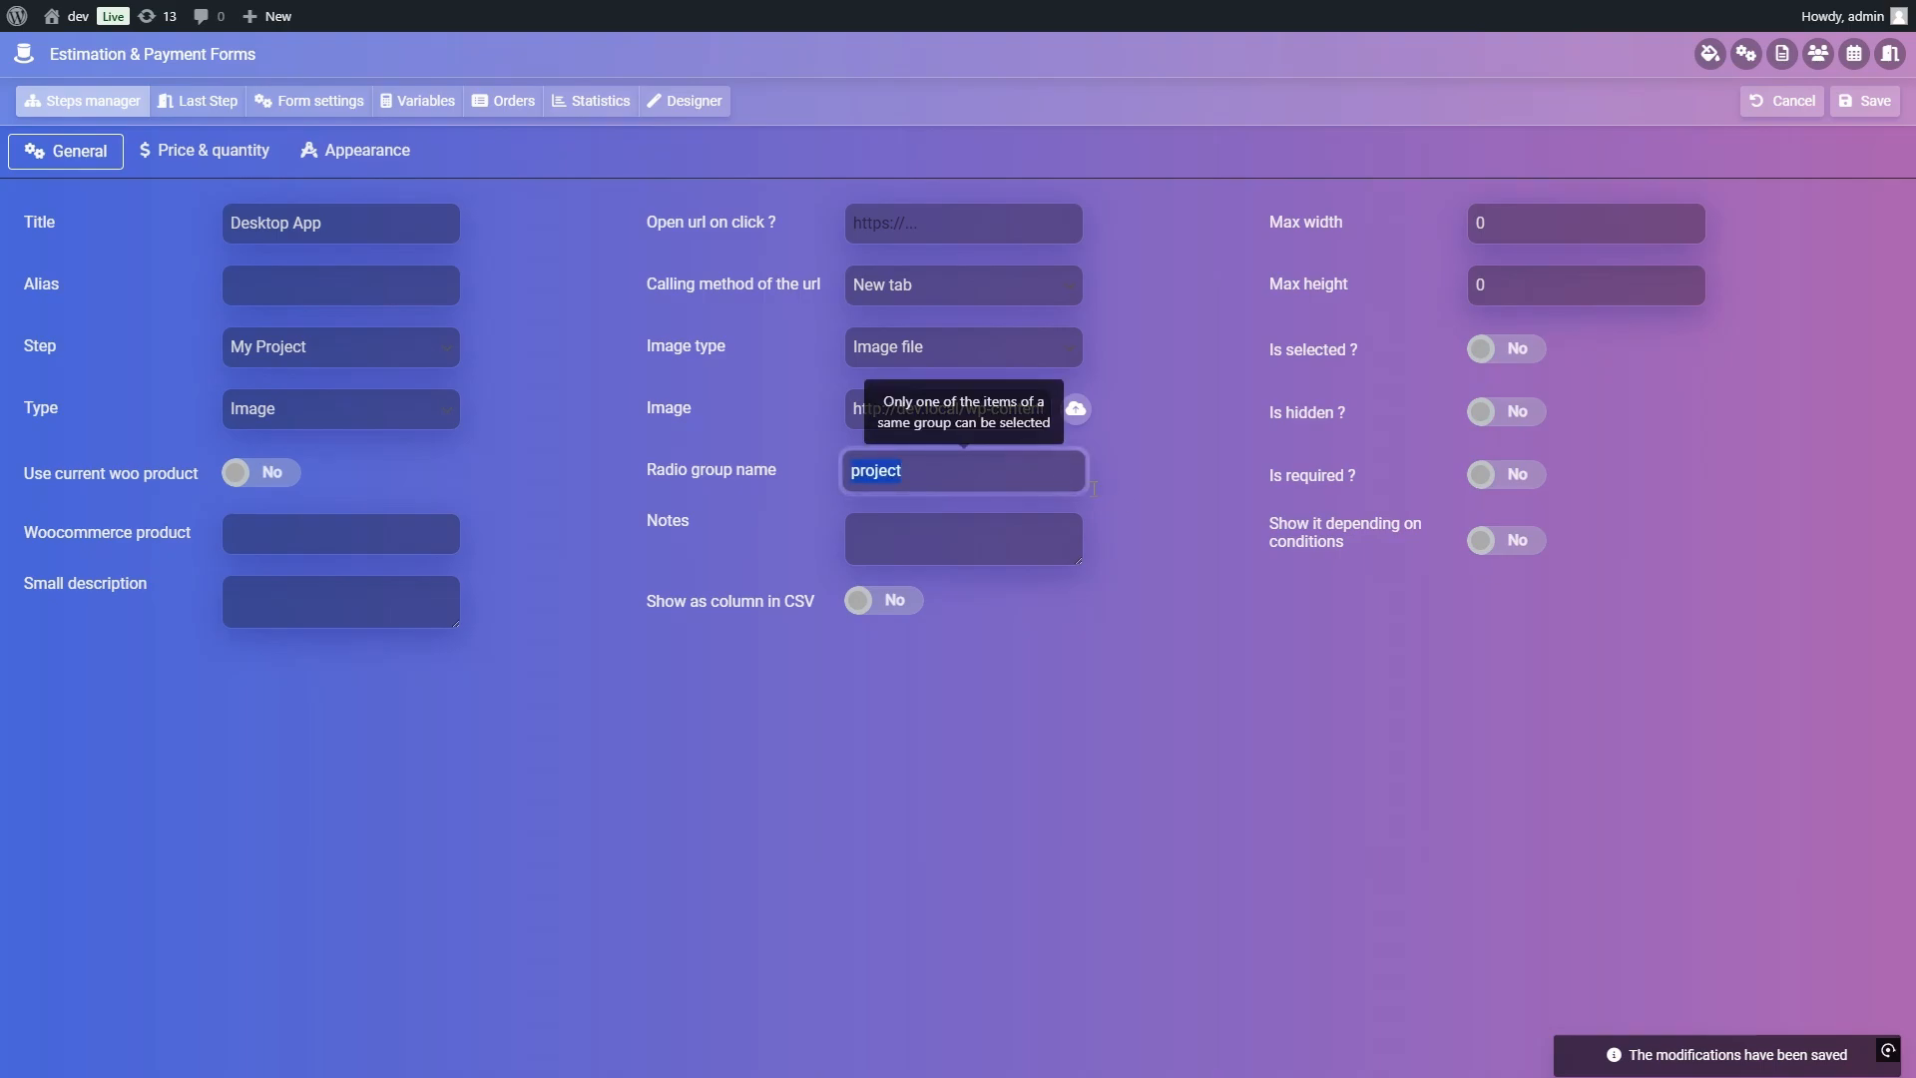
pyautogui.press('BackSpace')
pyautogui.click(1859, 103)
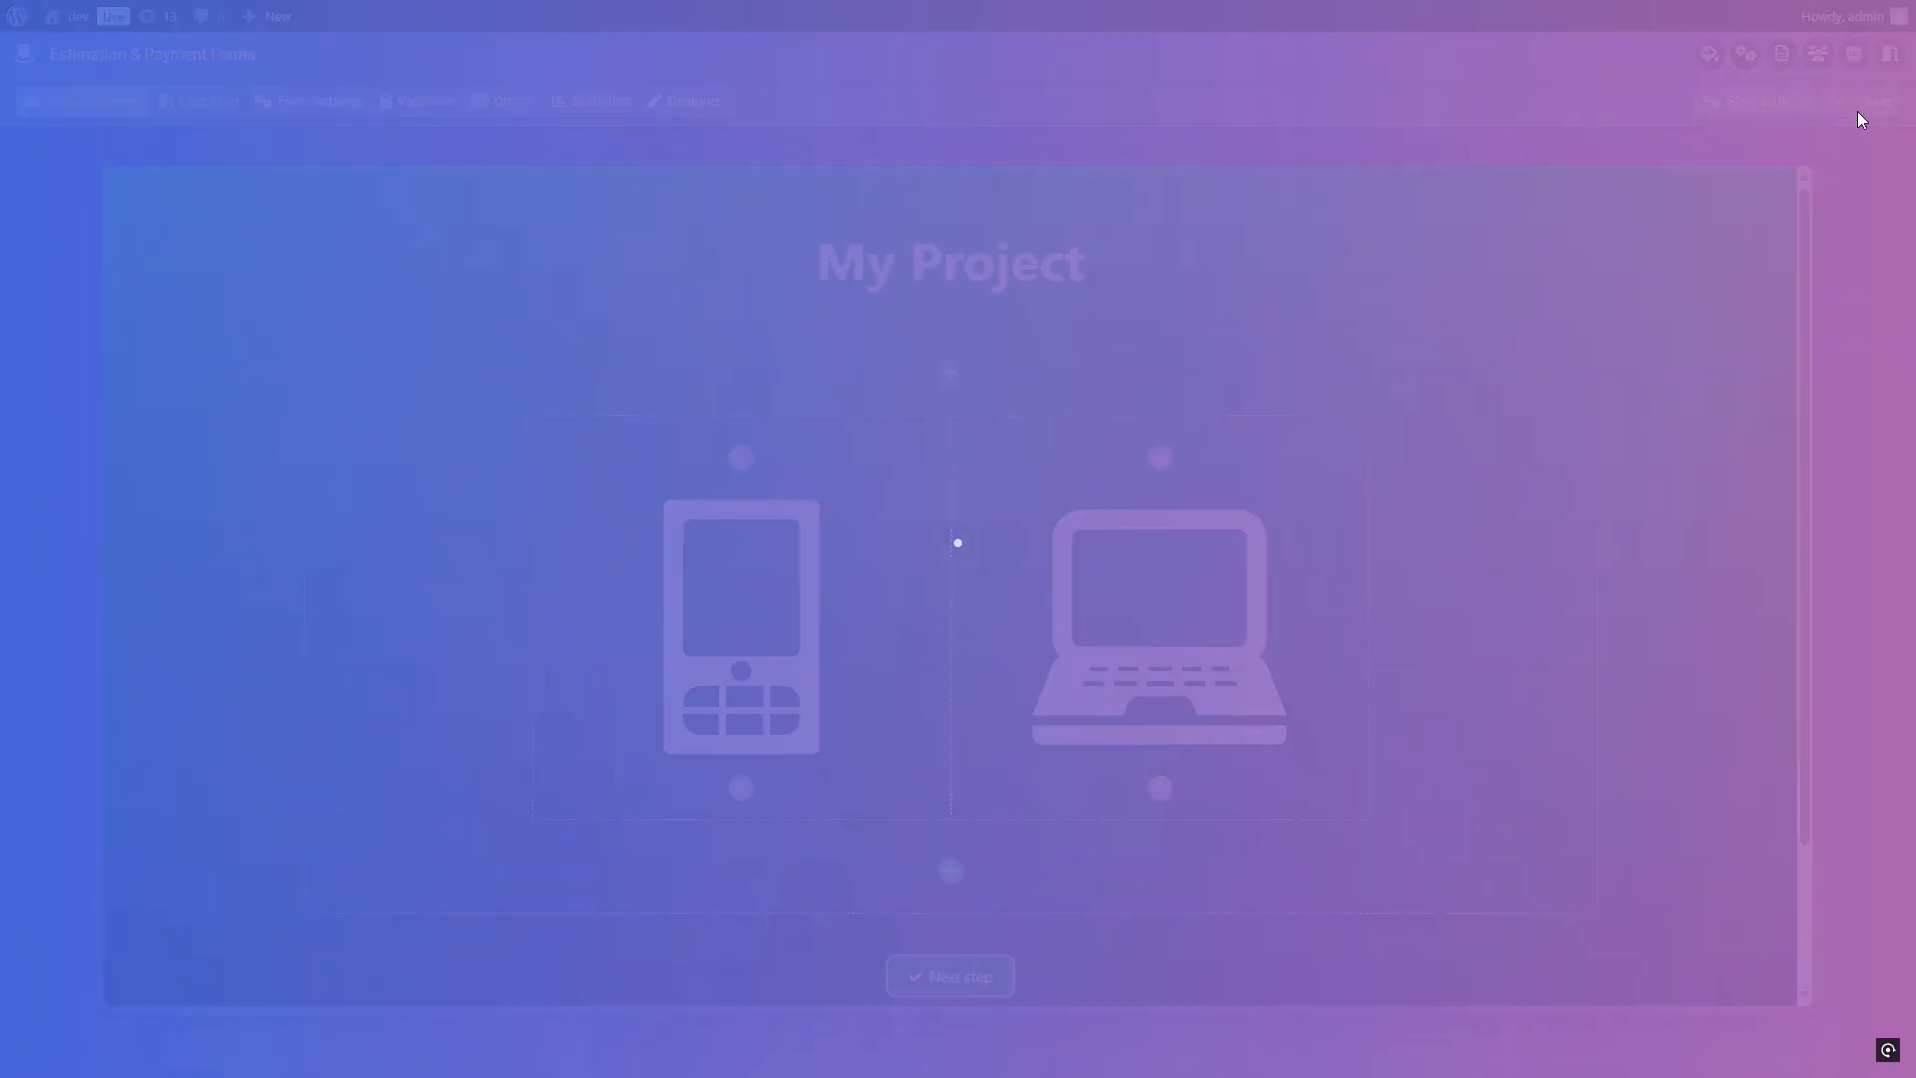
pyautogui.click(120, 112)
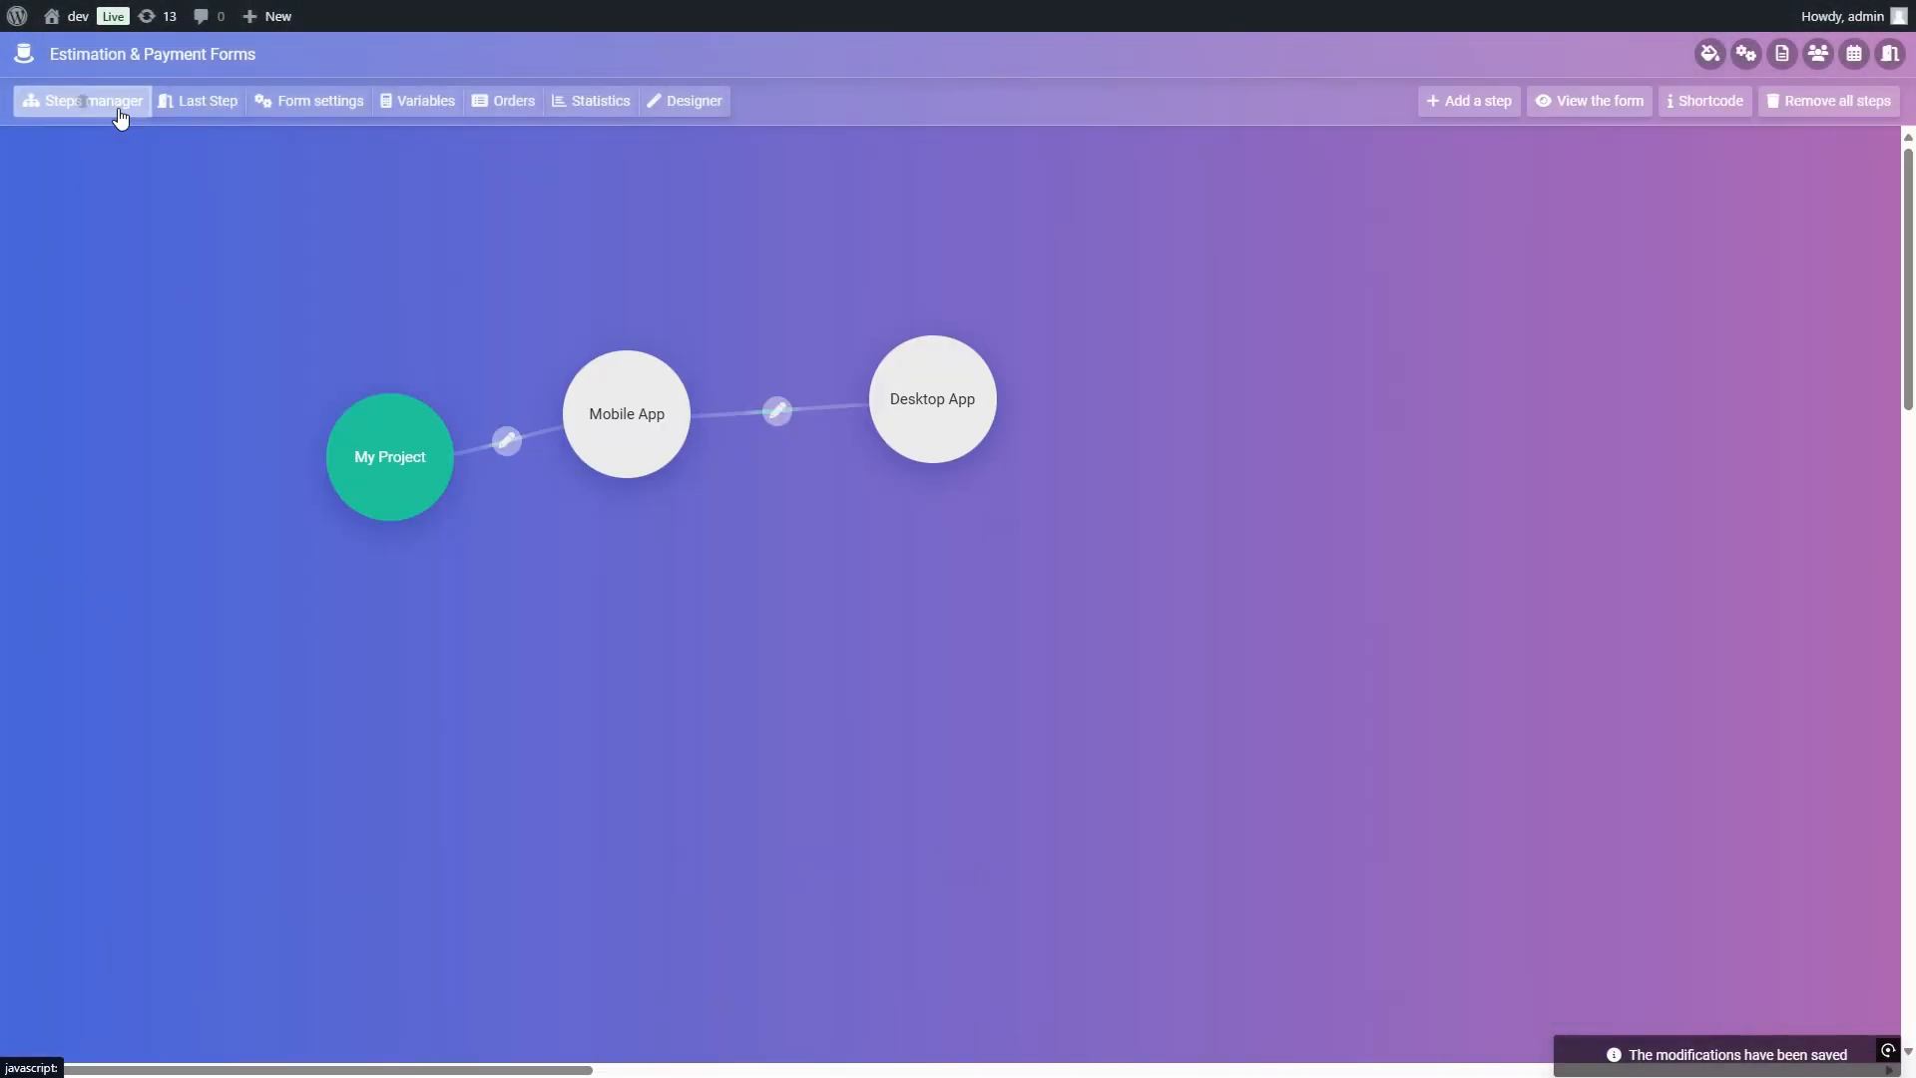
# Step: Make the Mobile App step show only when My Project's "Mobile App" item is selected, save the condition and close the step
pyautogui.moveTo(625, 397)
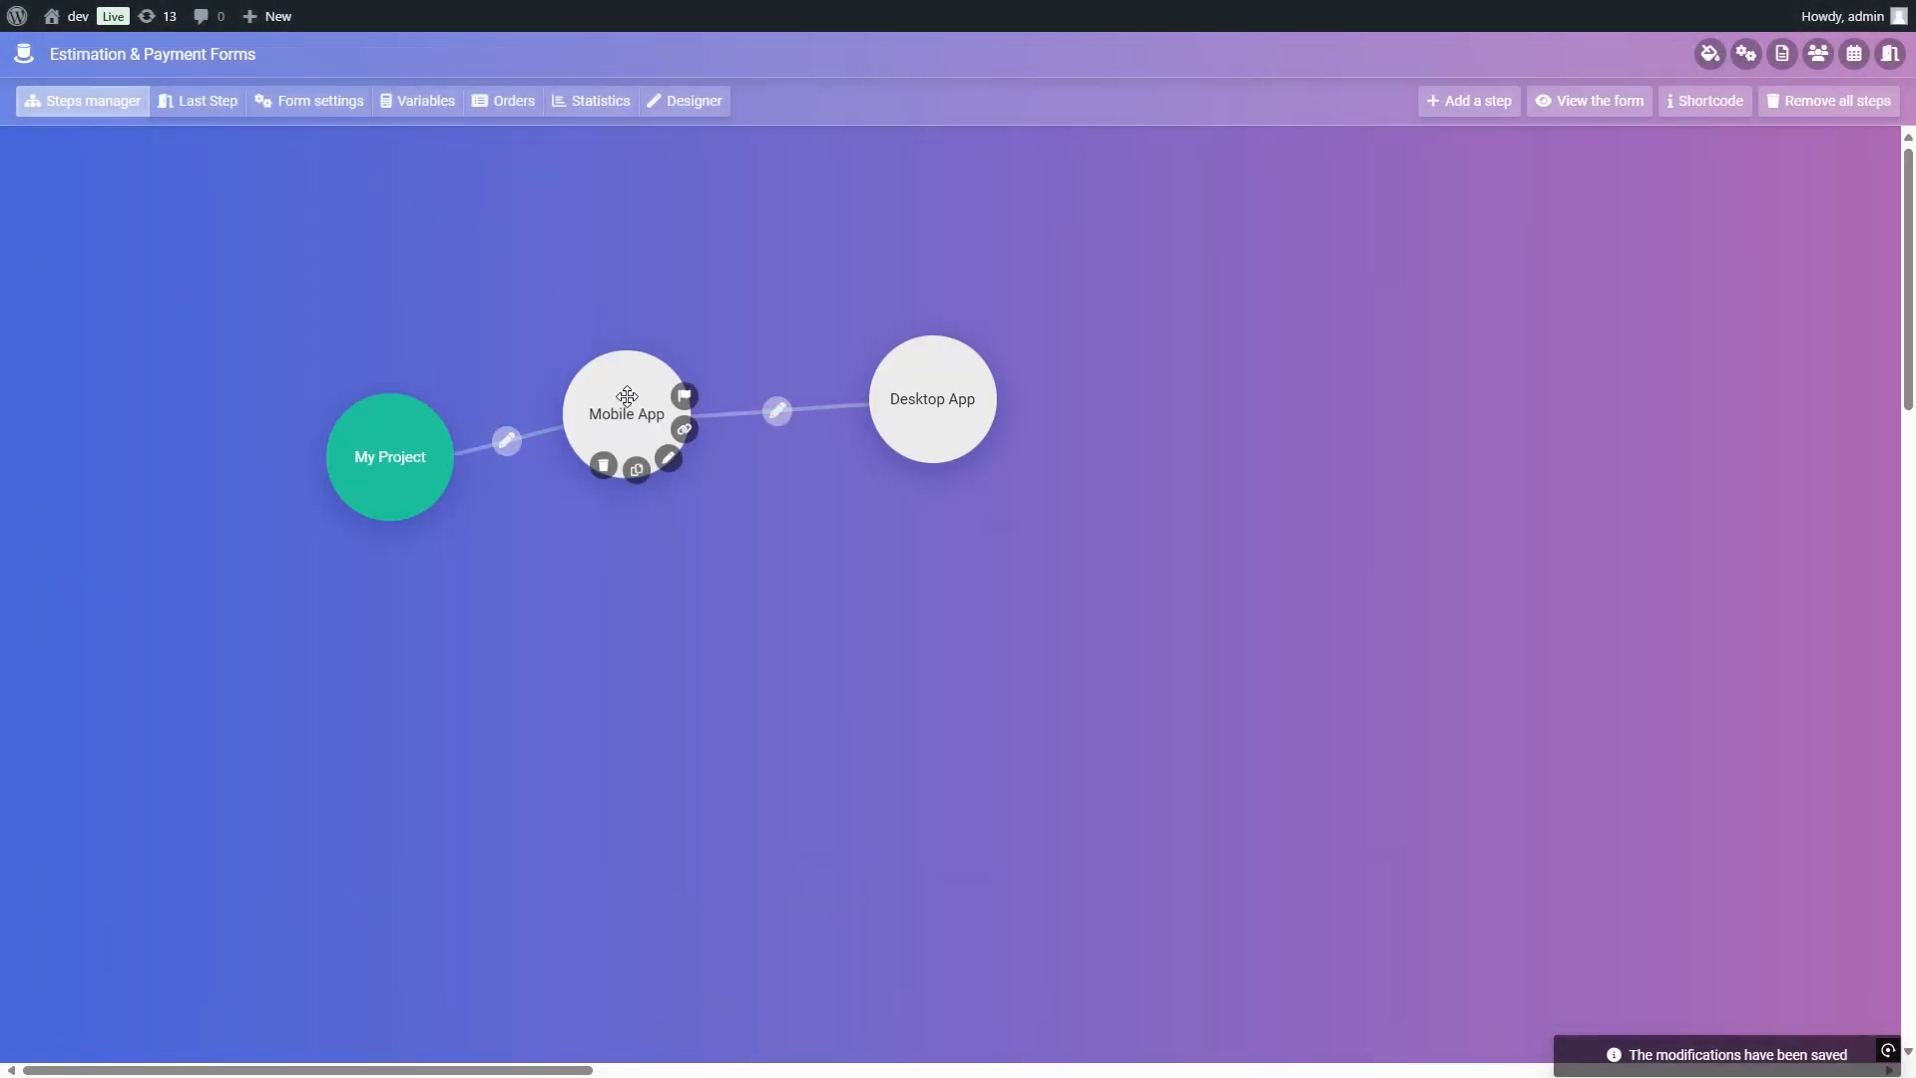
pyautogui.click(675, 466)
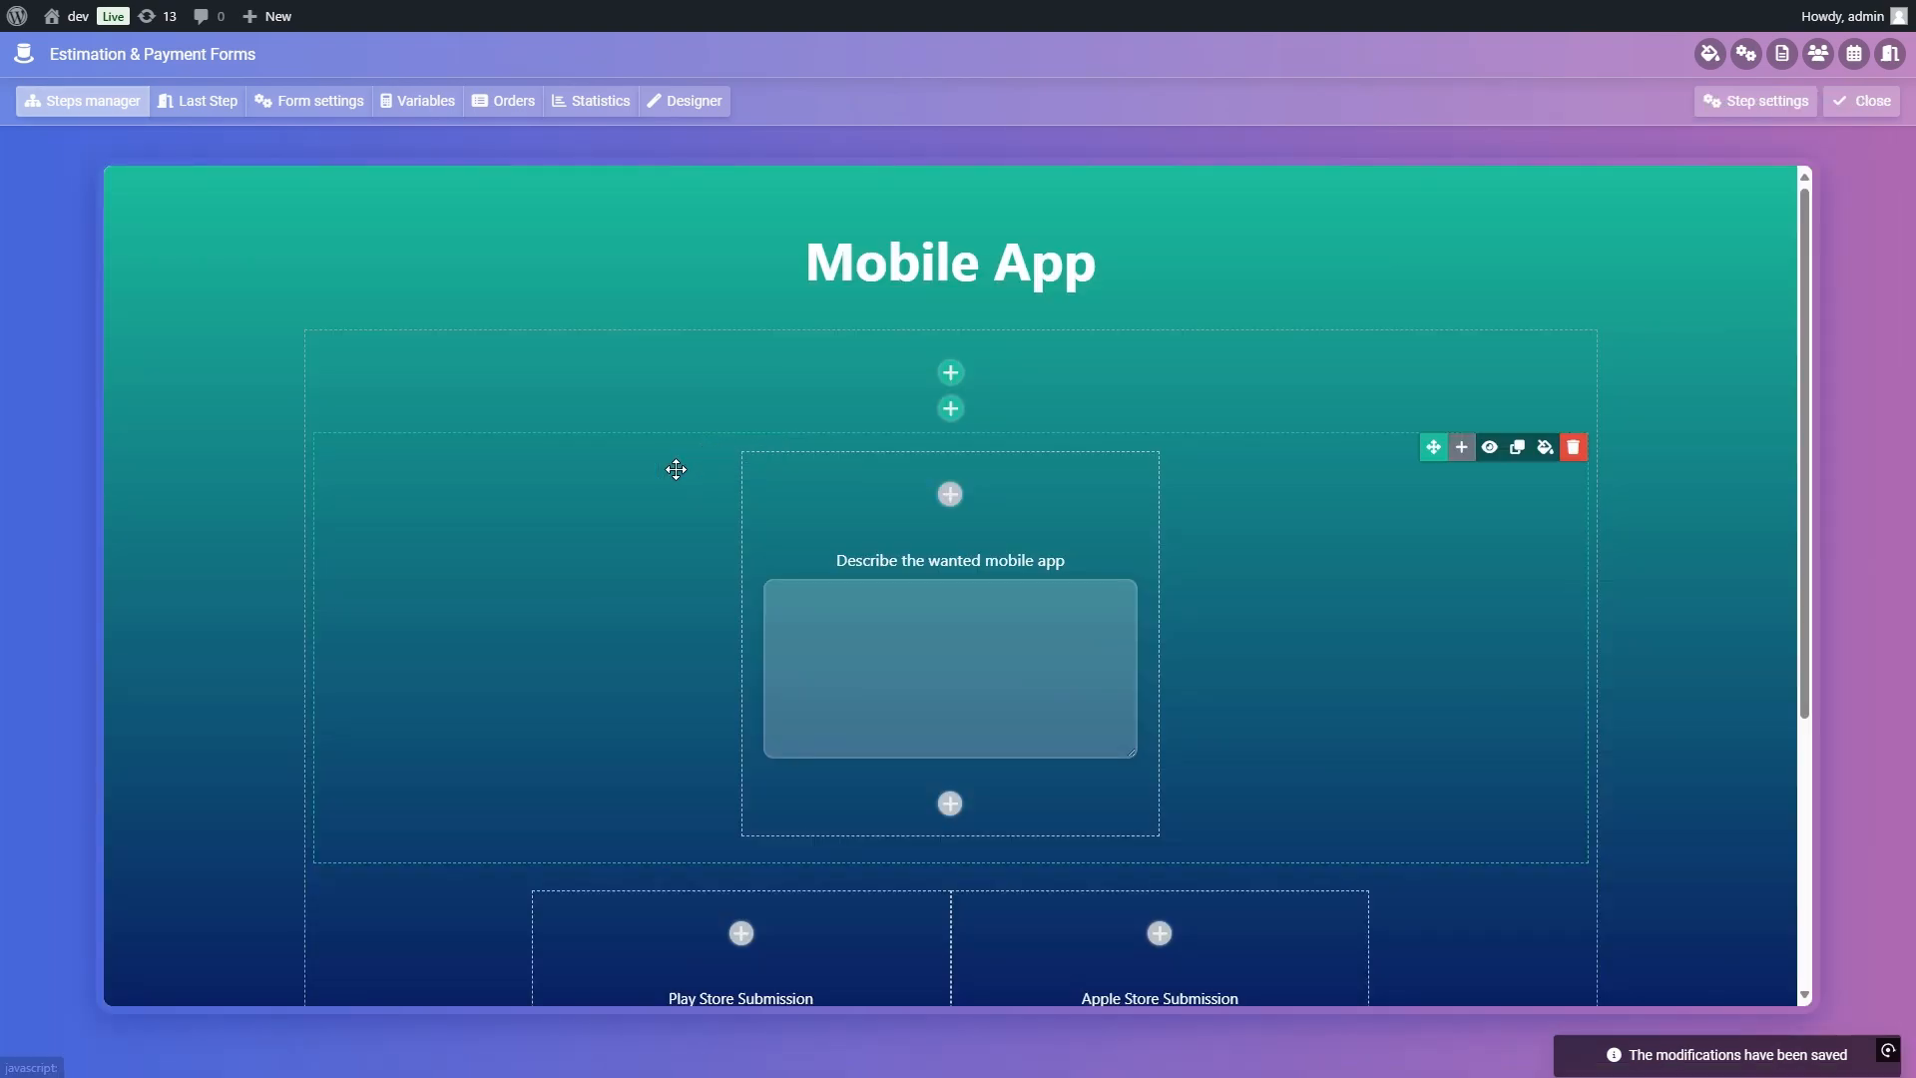
pyautogui.click(1724, 106)
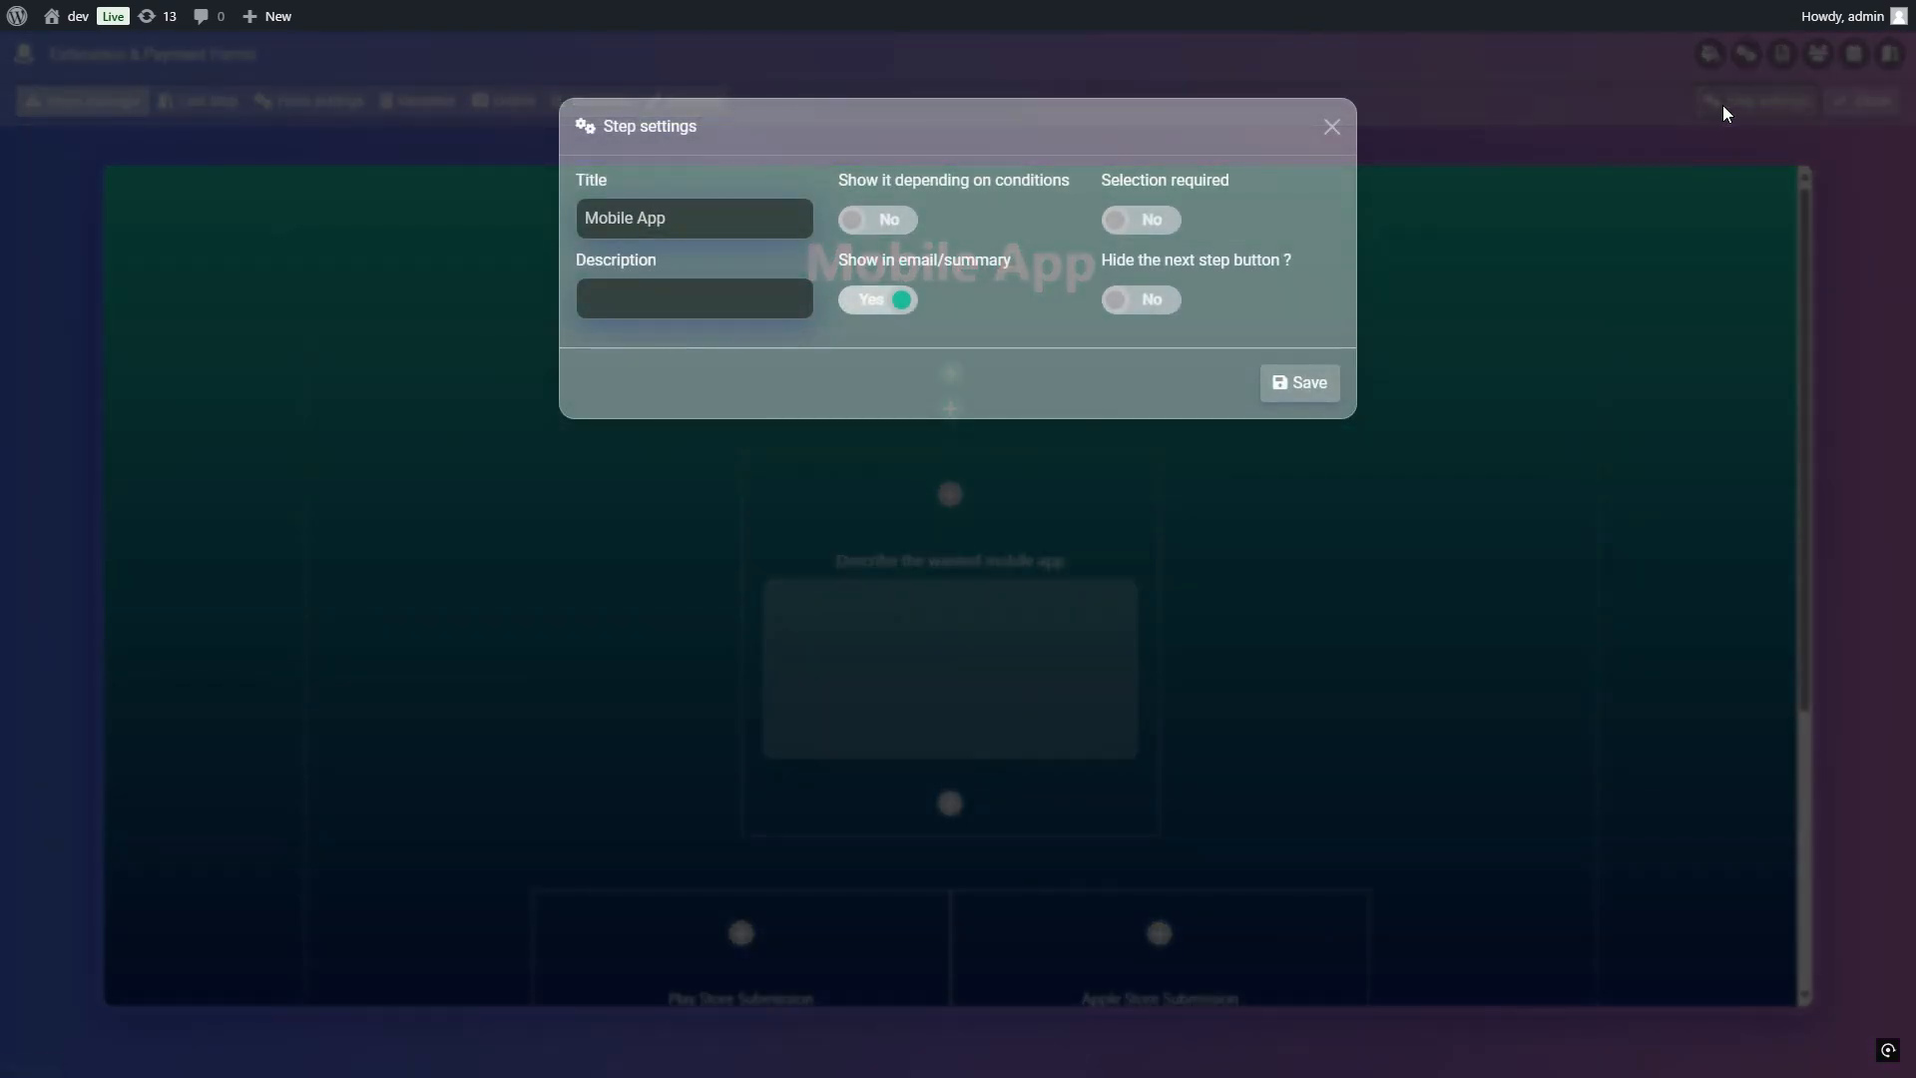
pyautogui.click(875, 224)
pyautogui.click(945, 223)
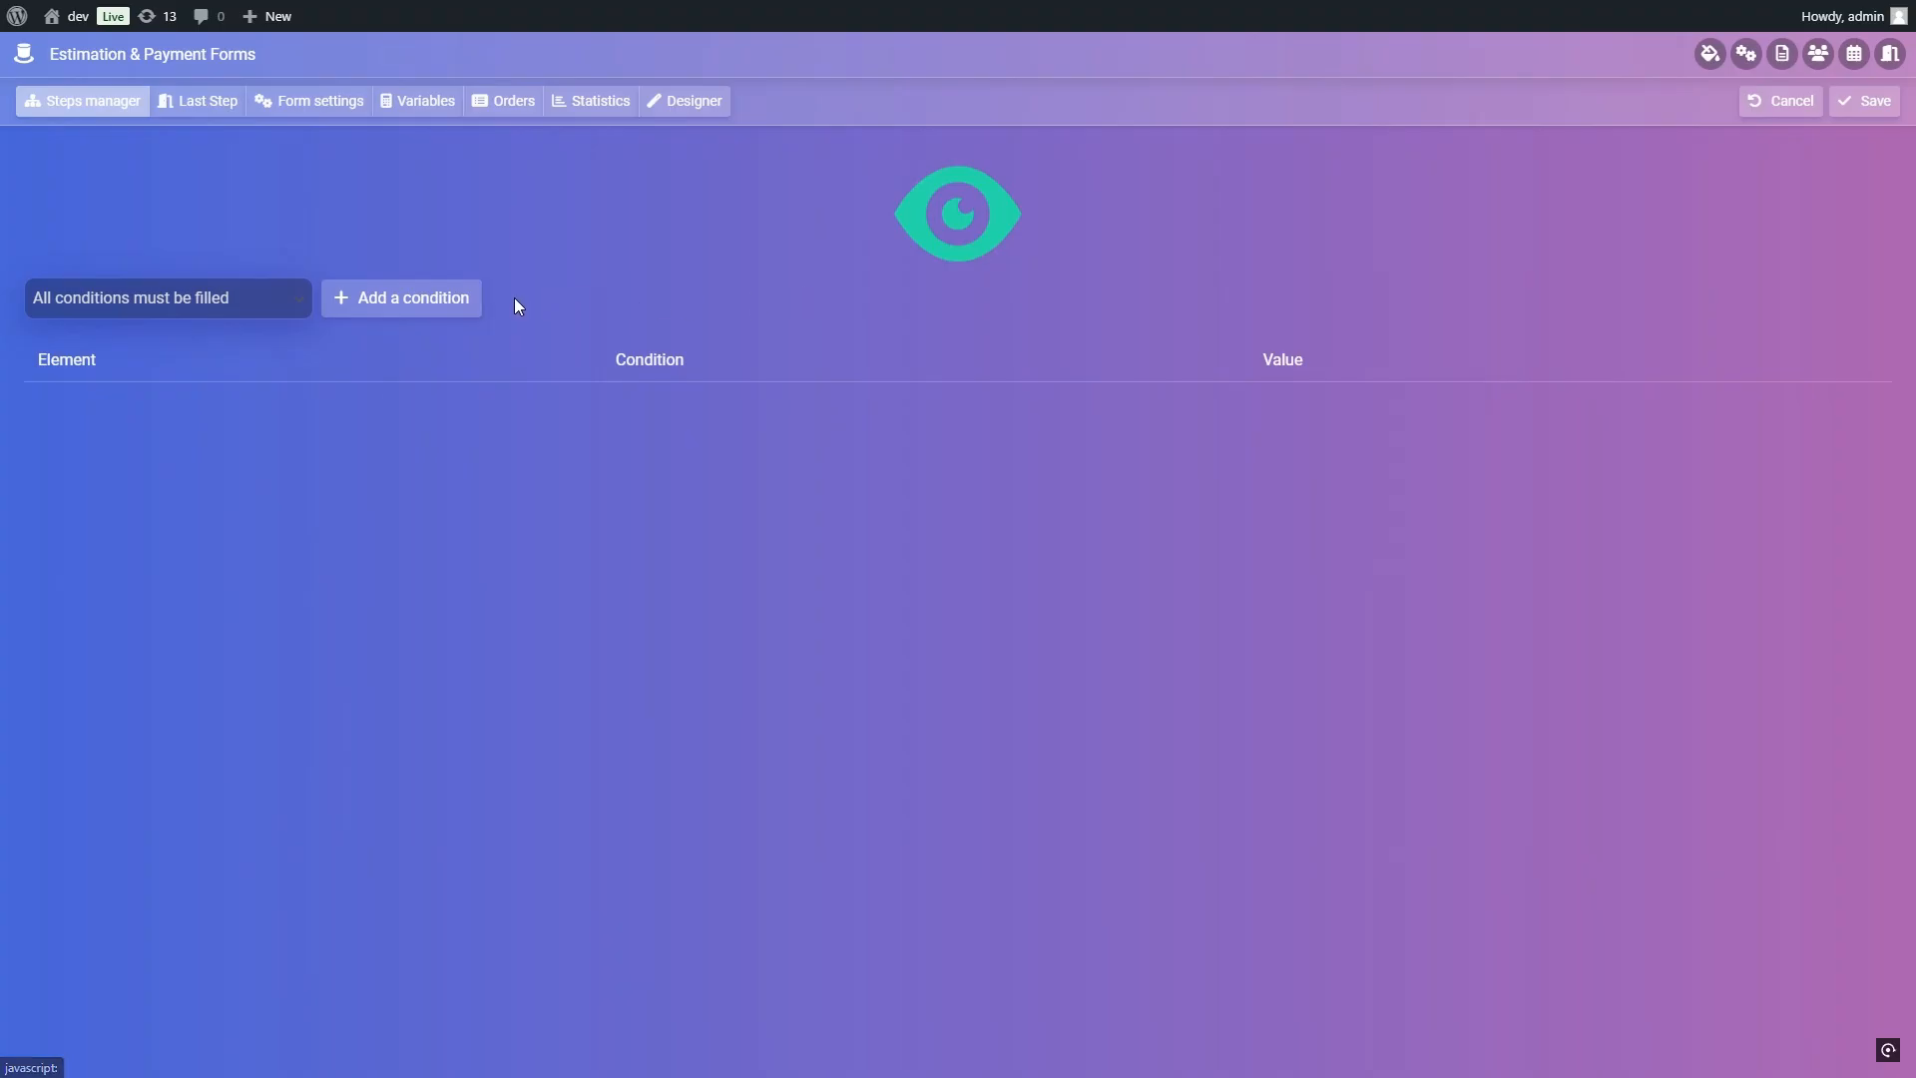
pyautogui.click(437, 299)
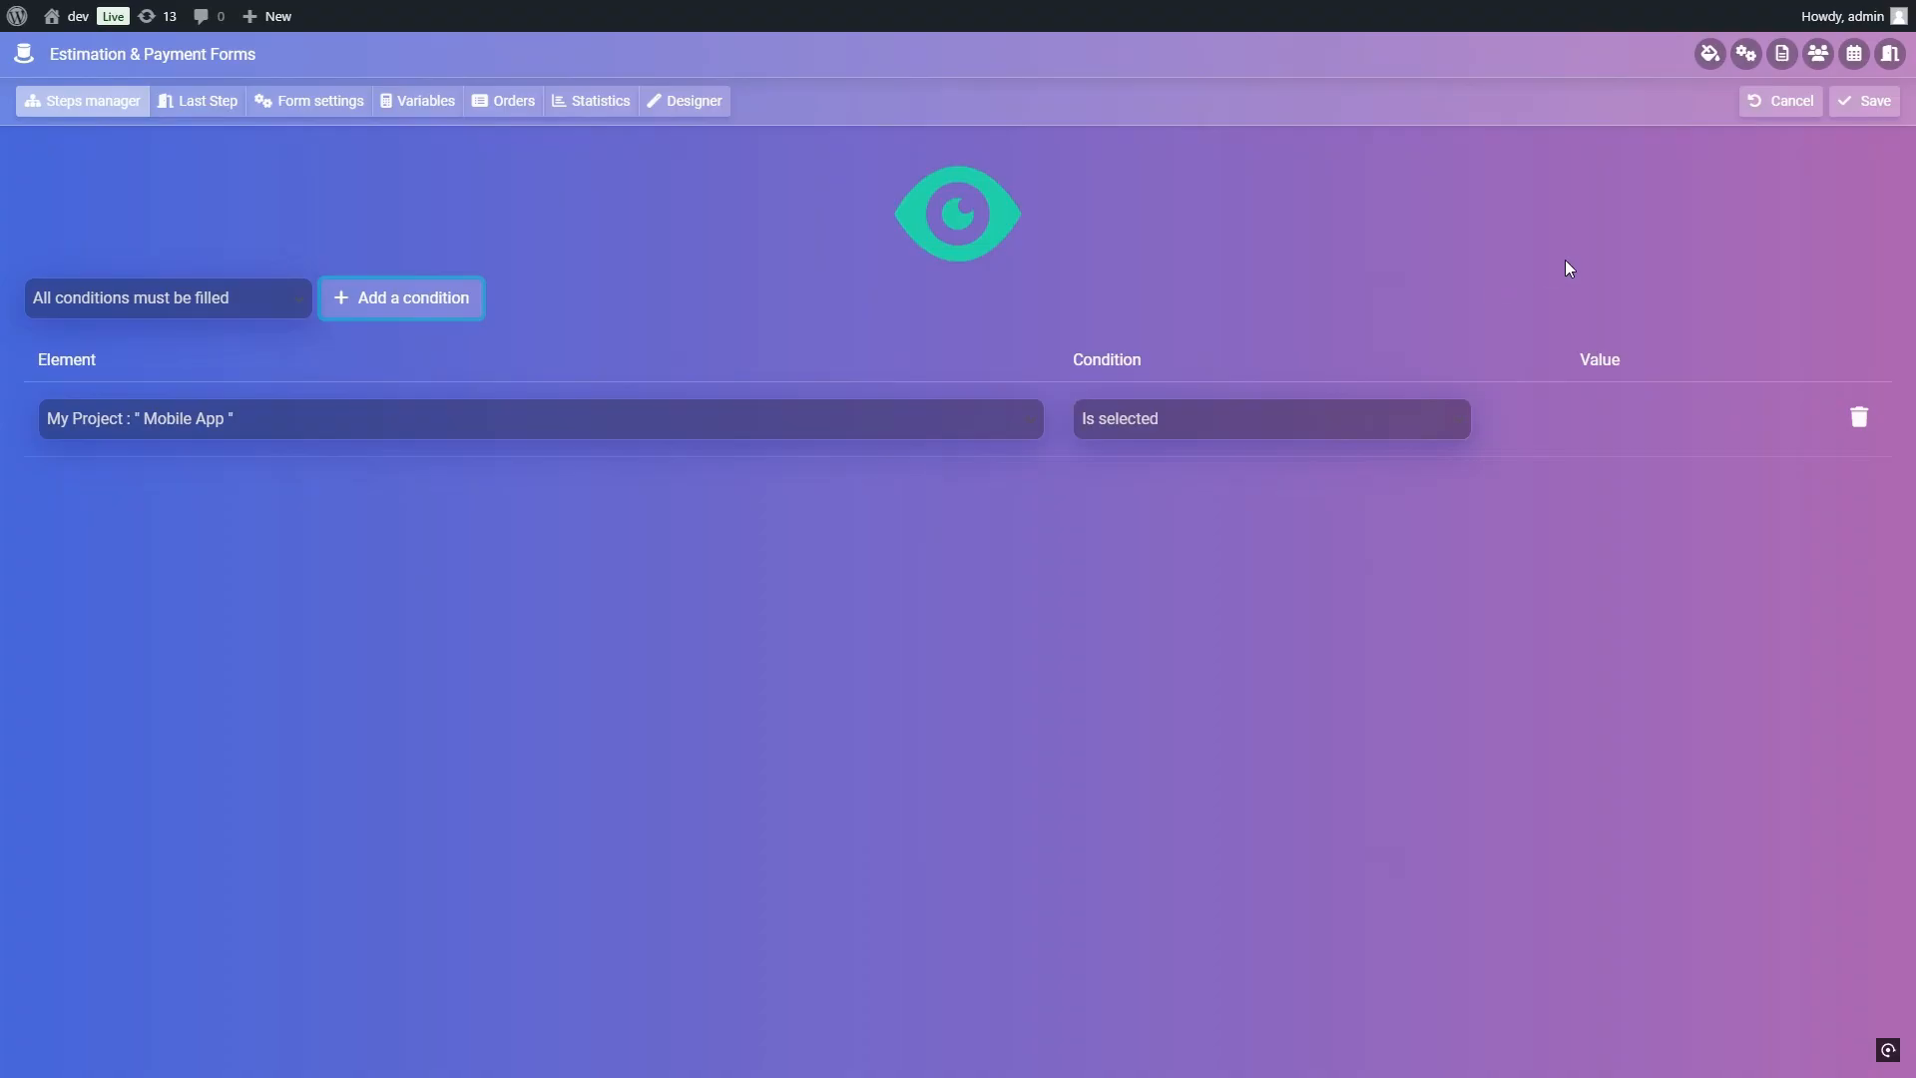
pyautogui.click(1861, 105)
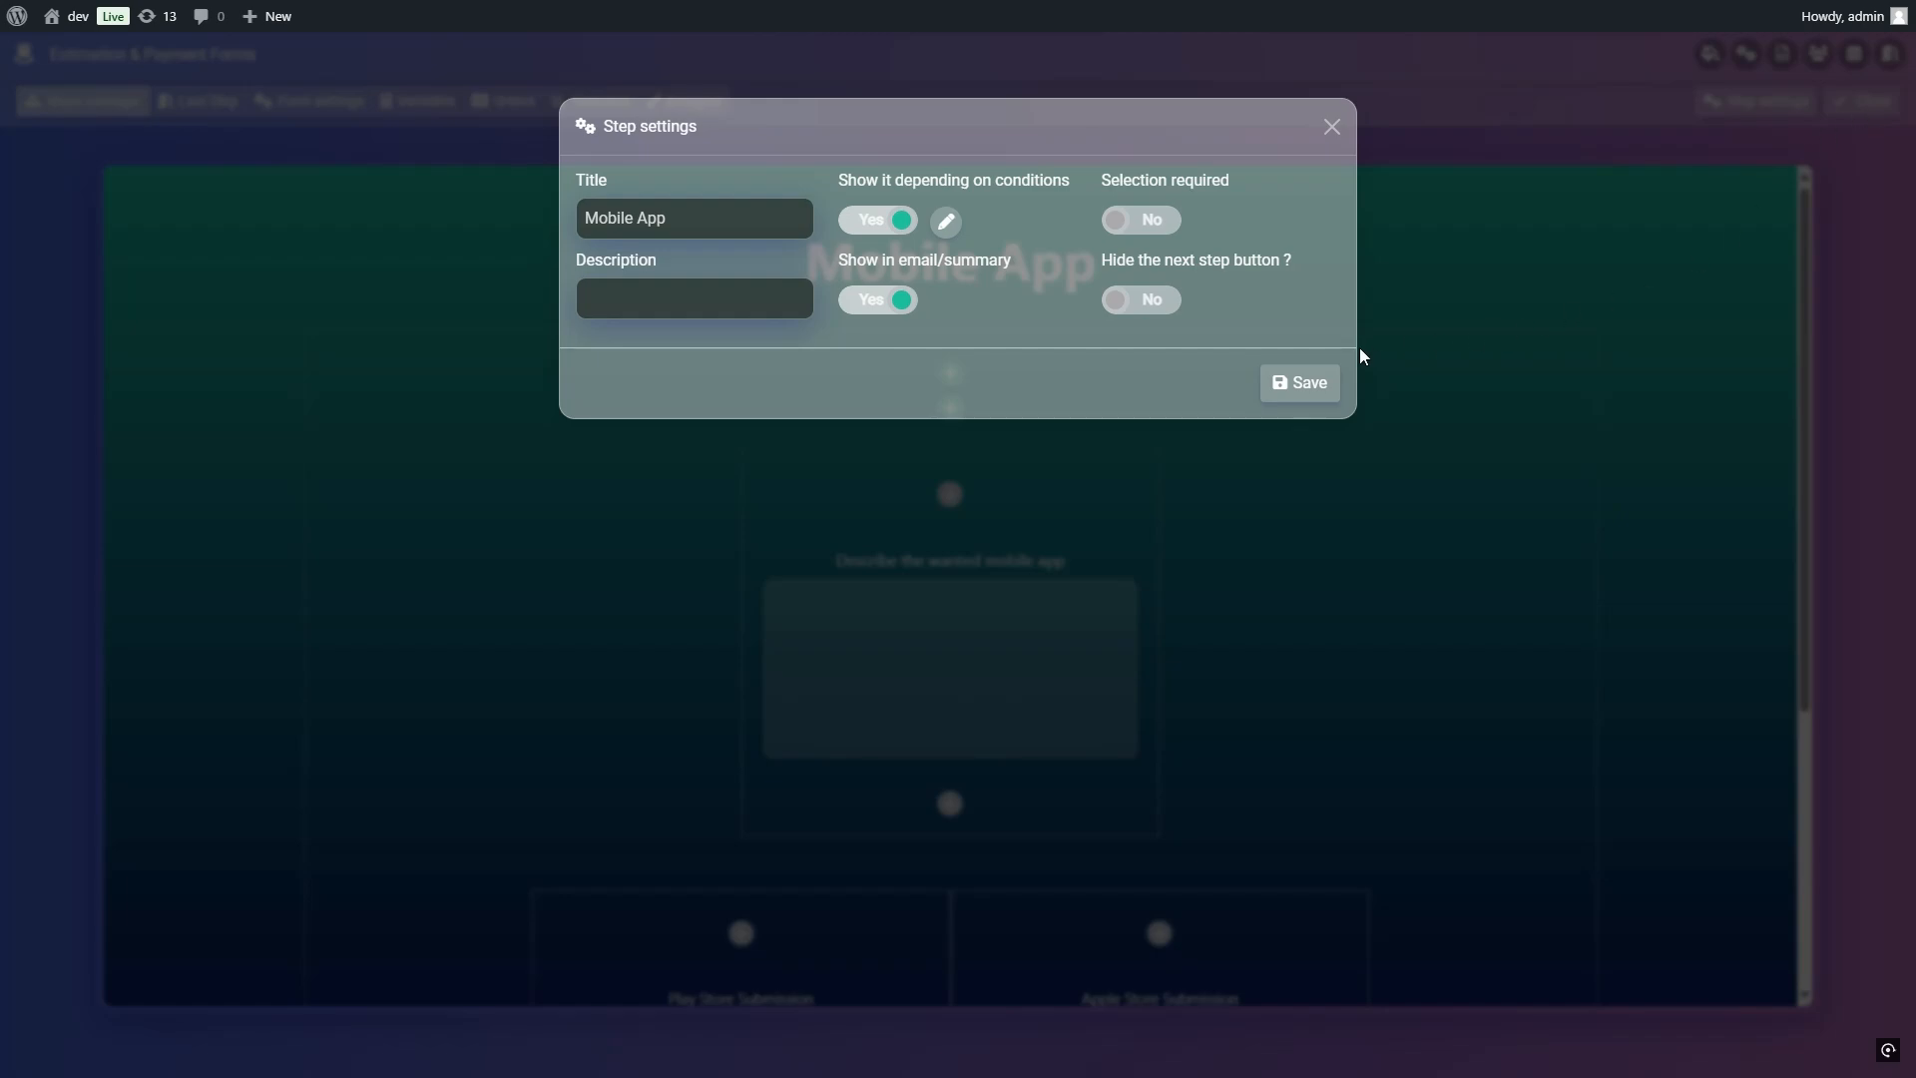
pyautogui.click(1557, 309)
pyautogui.click(1838, 110)
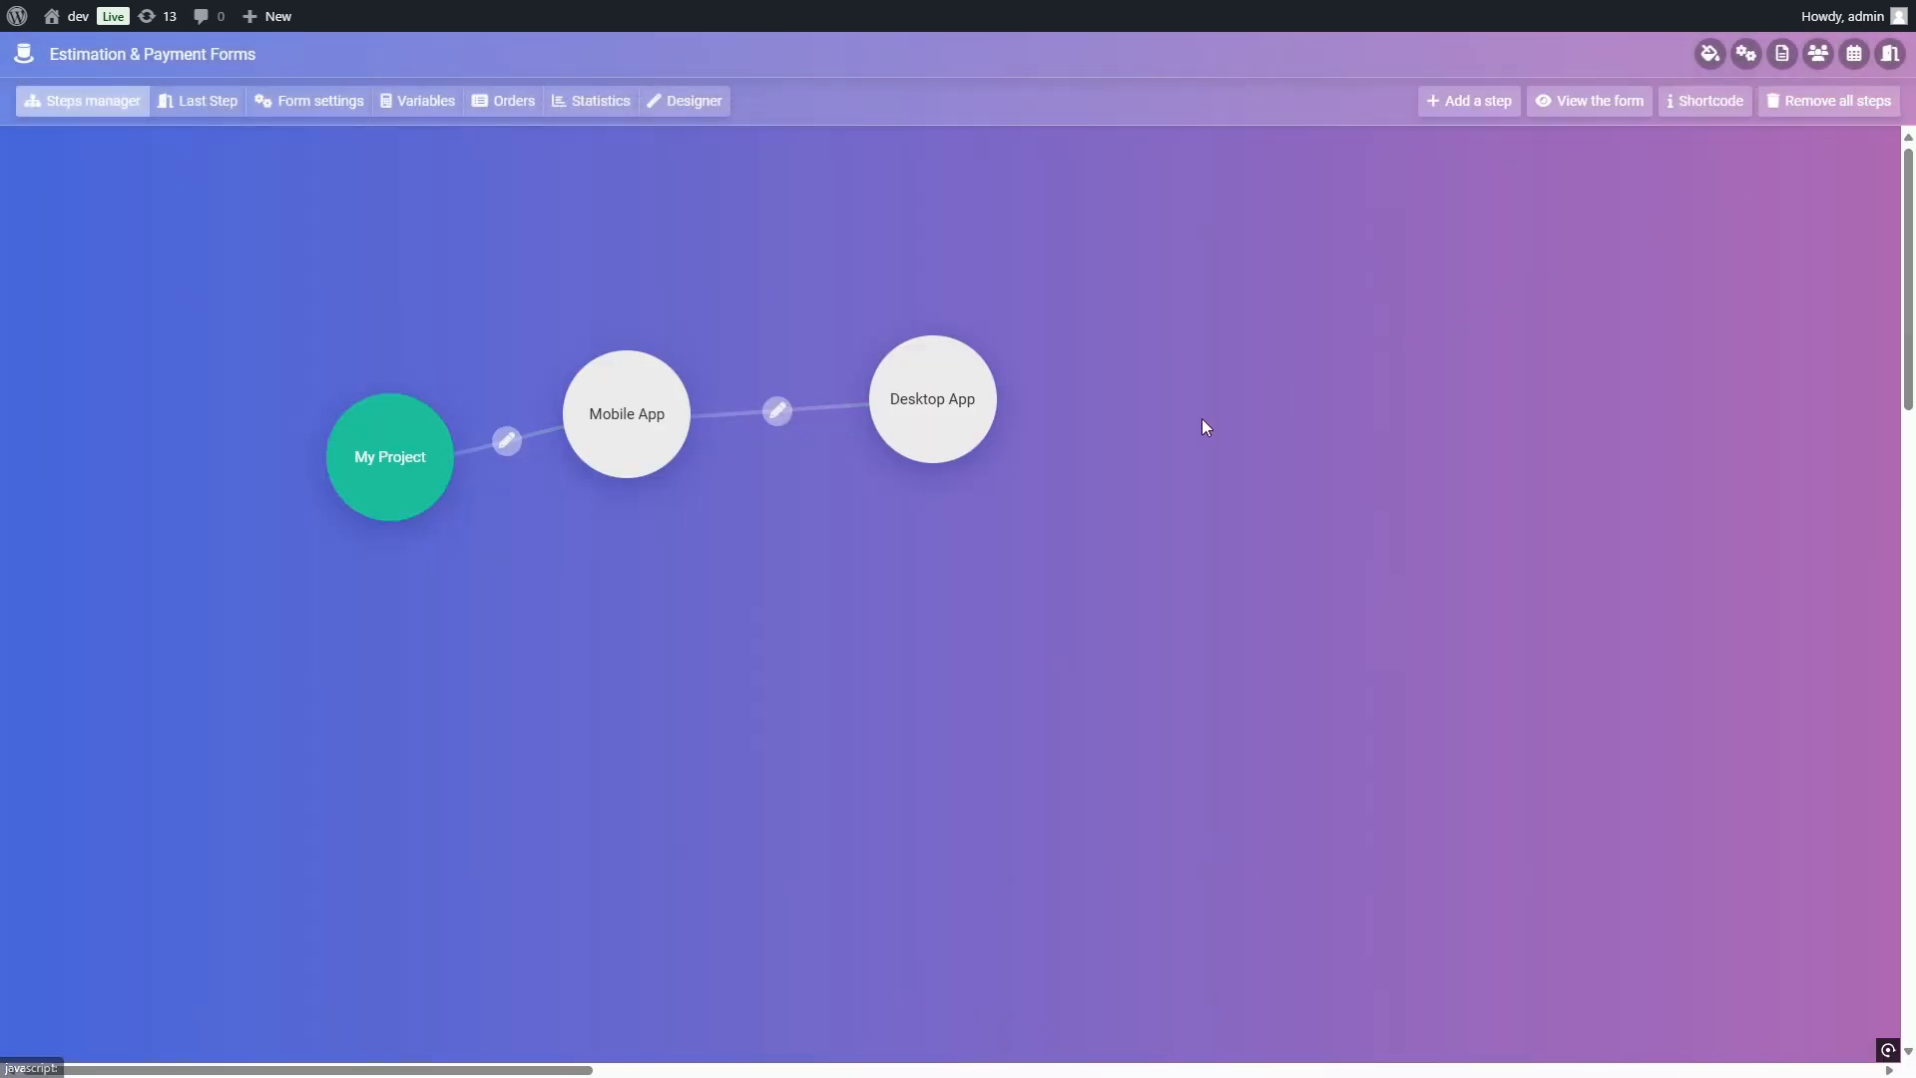
# Step: Make the Desktop App step show only when My Project's "Desktop App" item is selected, and save the condition and step settings
pyautogui.click(979, 445)
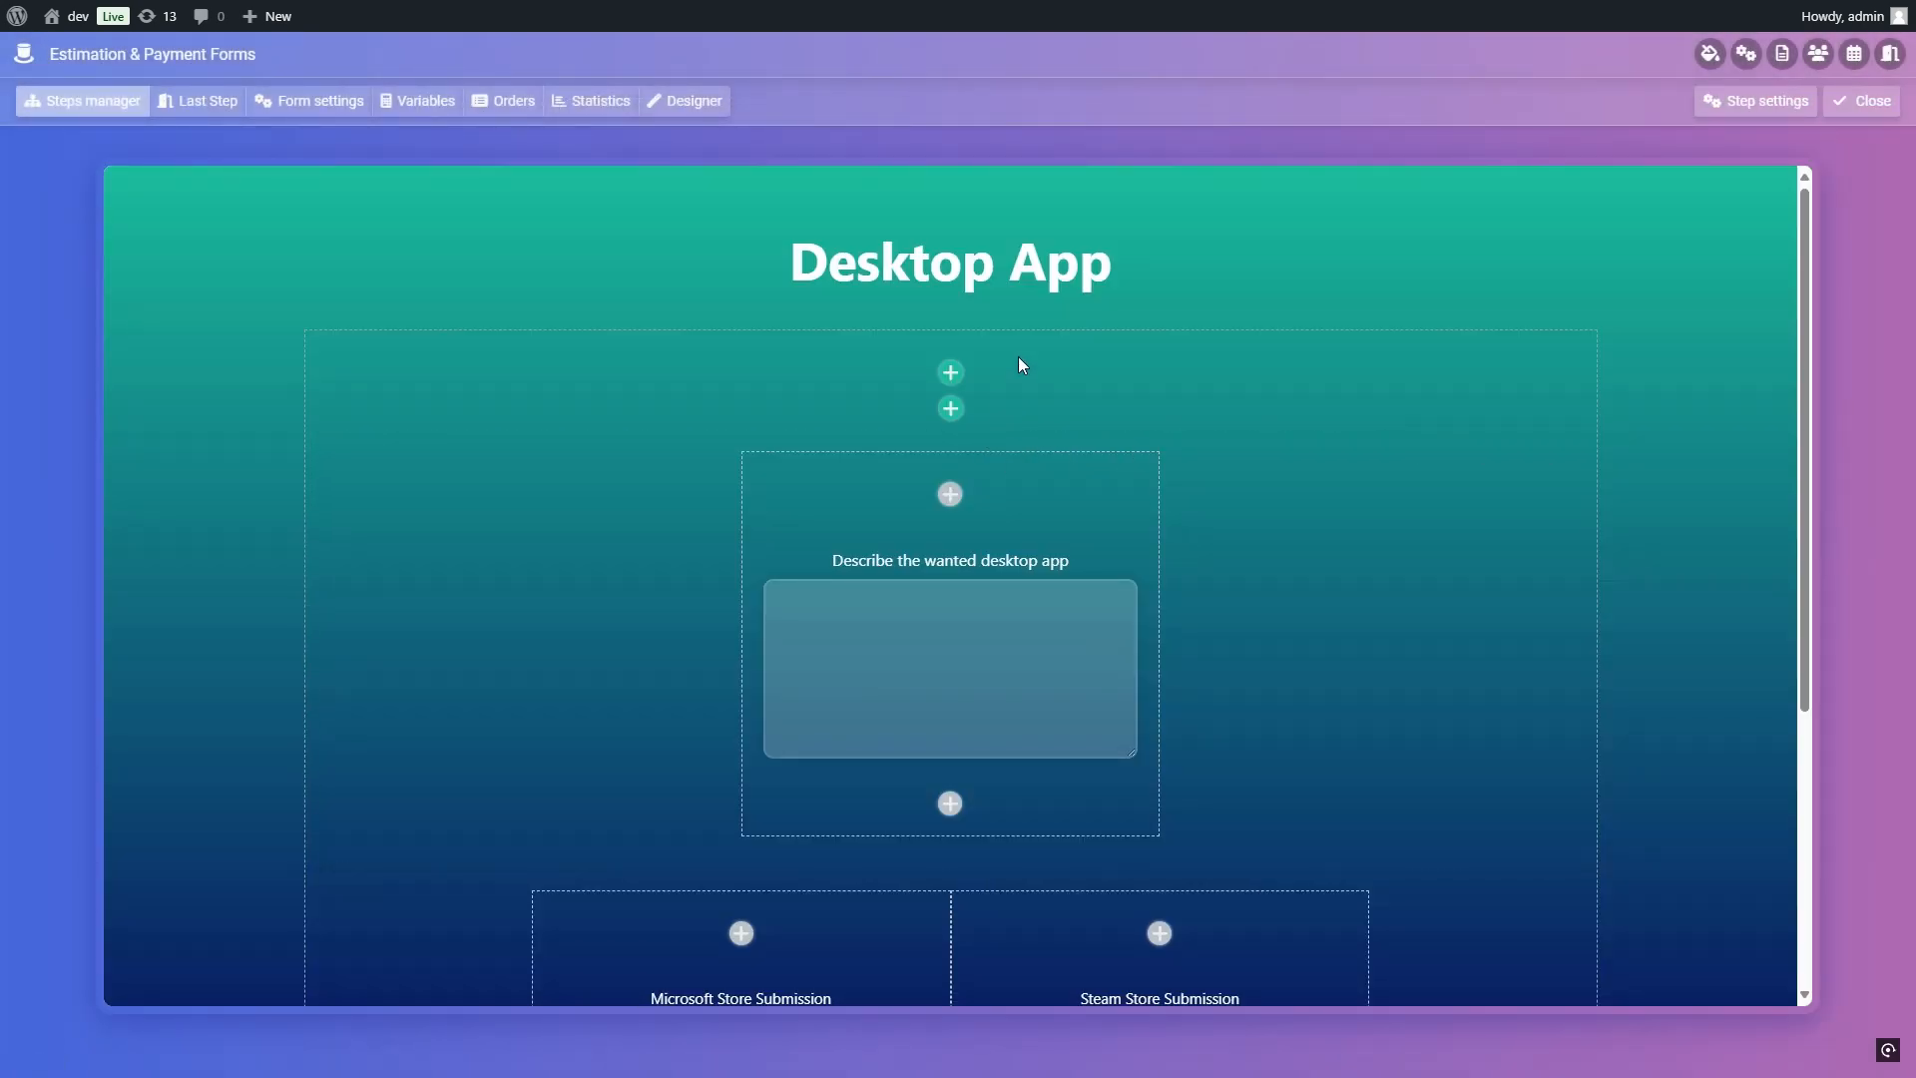
pyautogui.click(1756, 101)
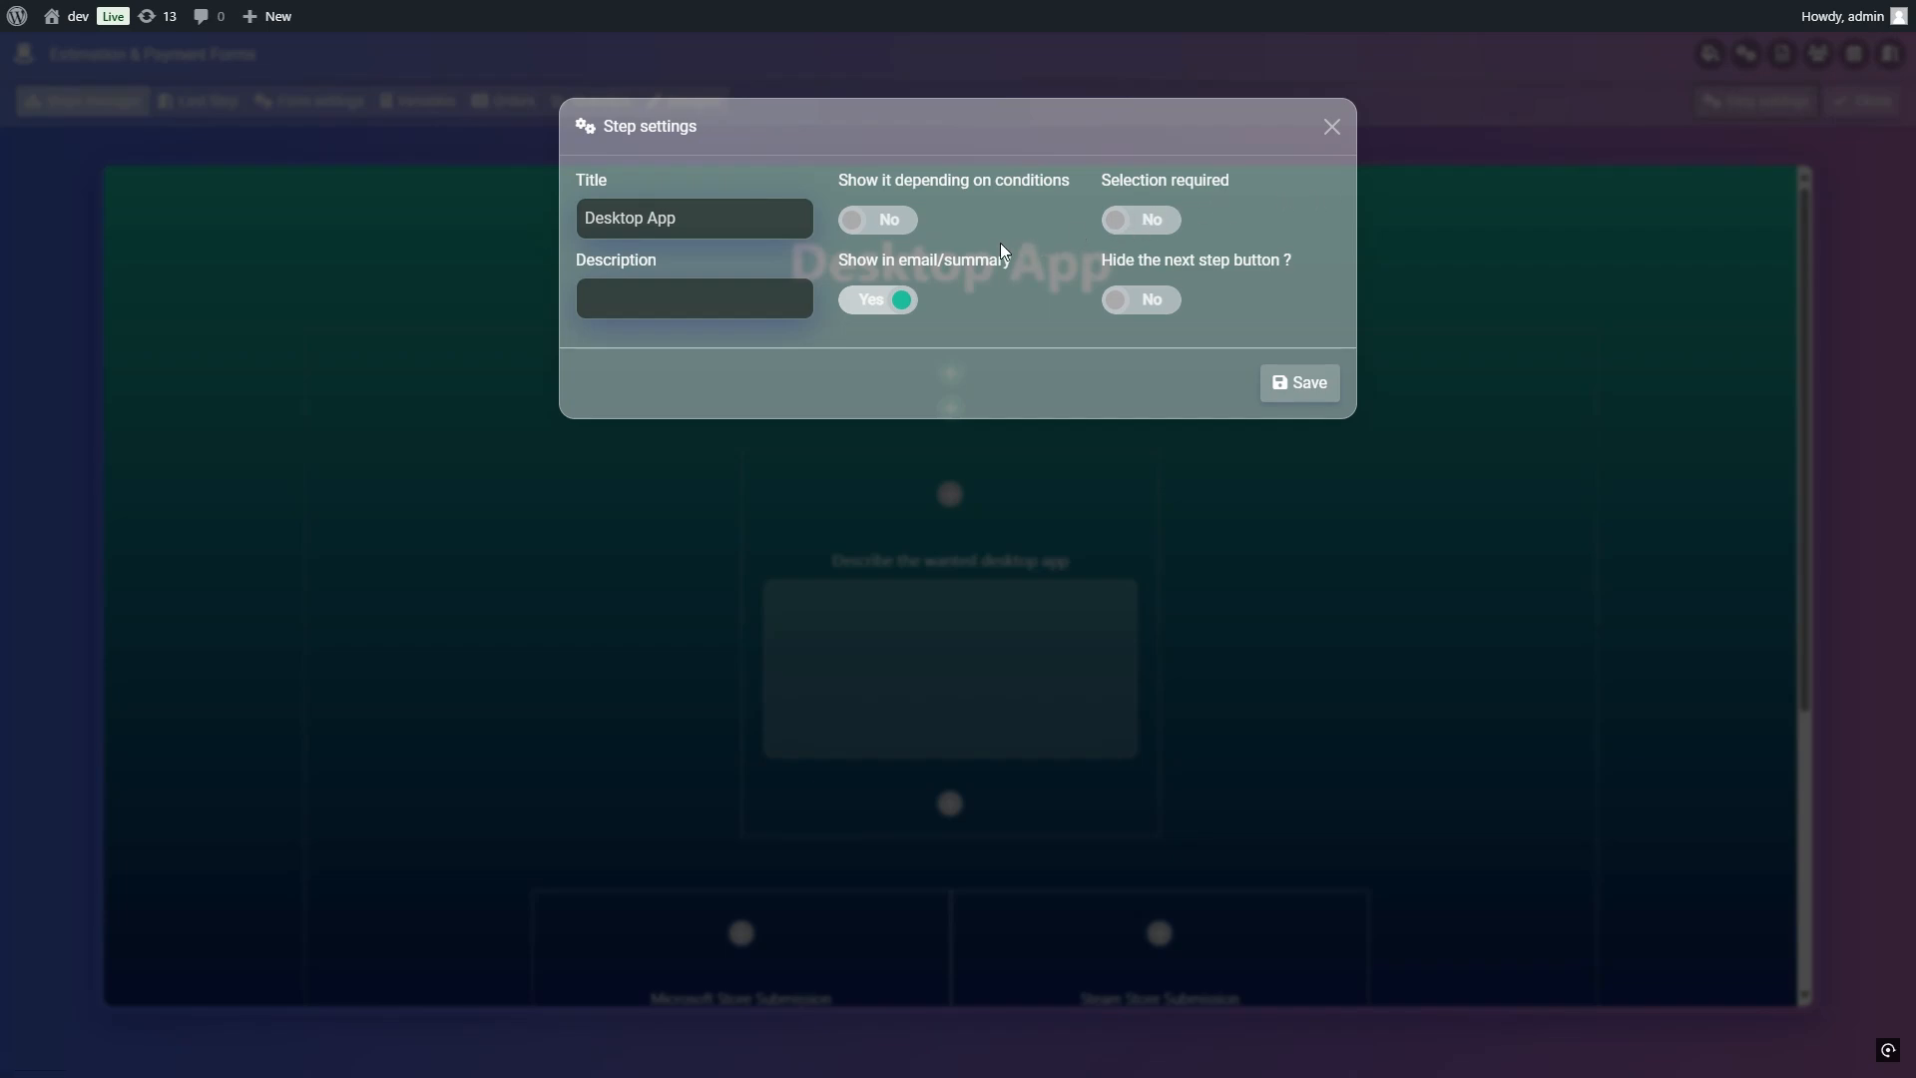
pyautogui.click(890, 221)
pyautogui.click(948, 222)
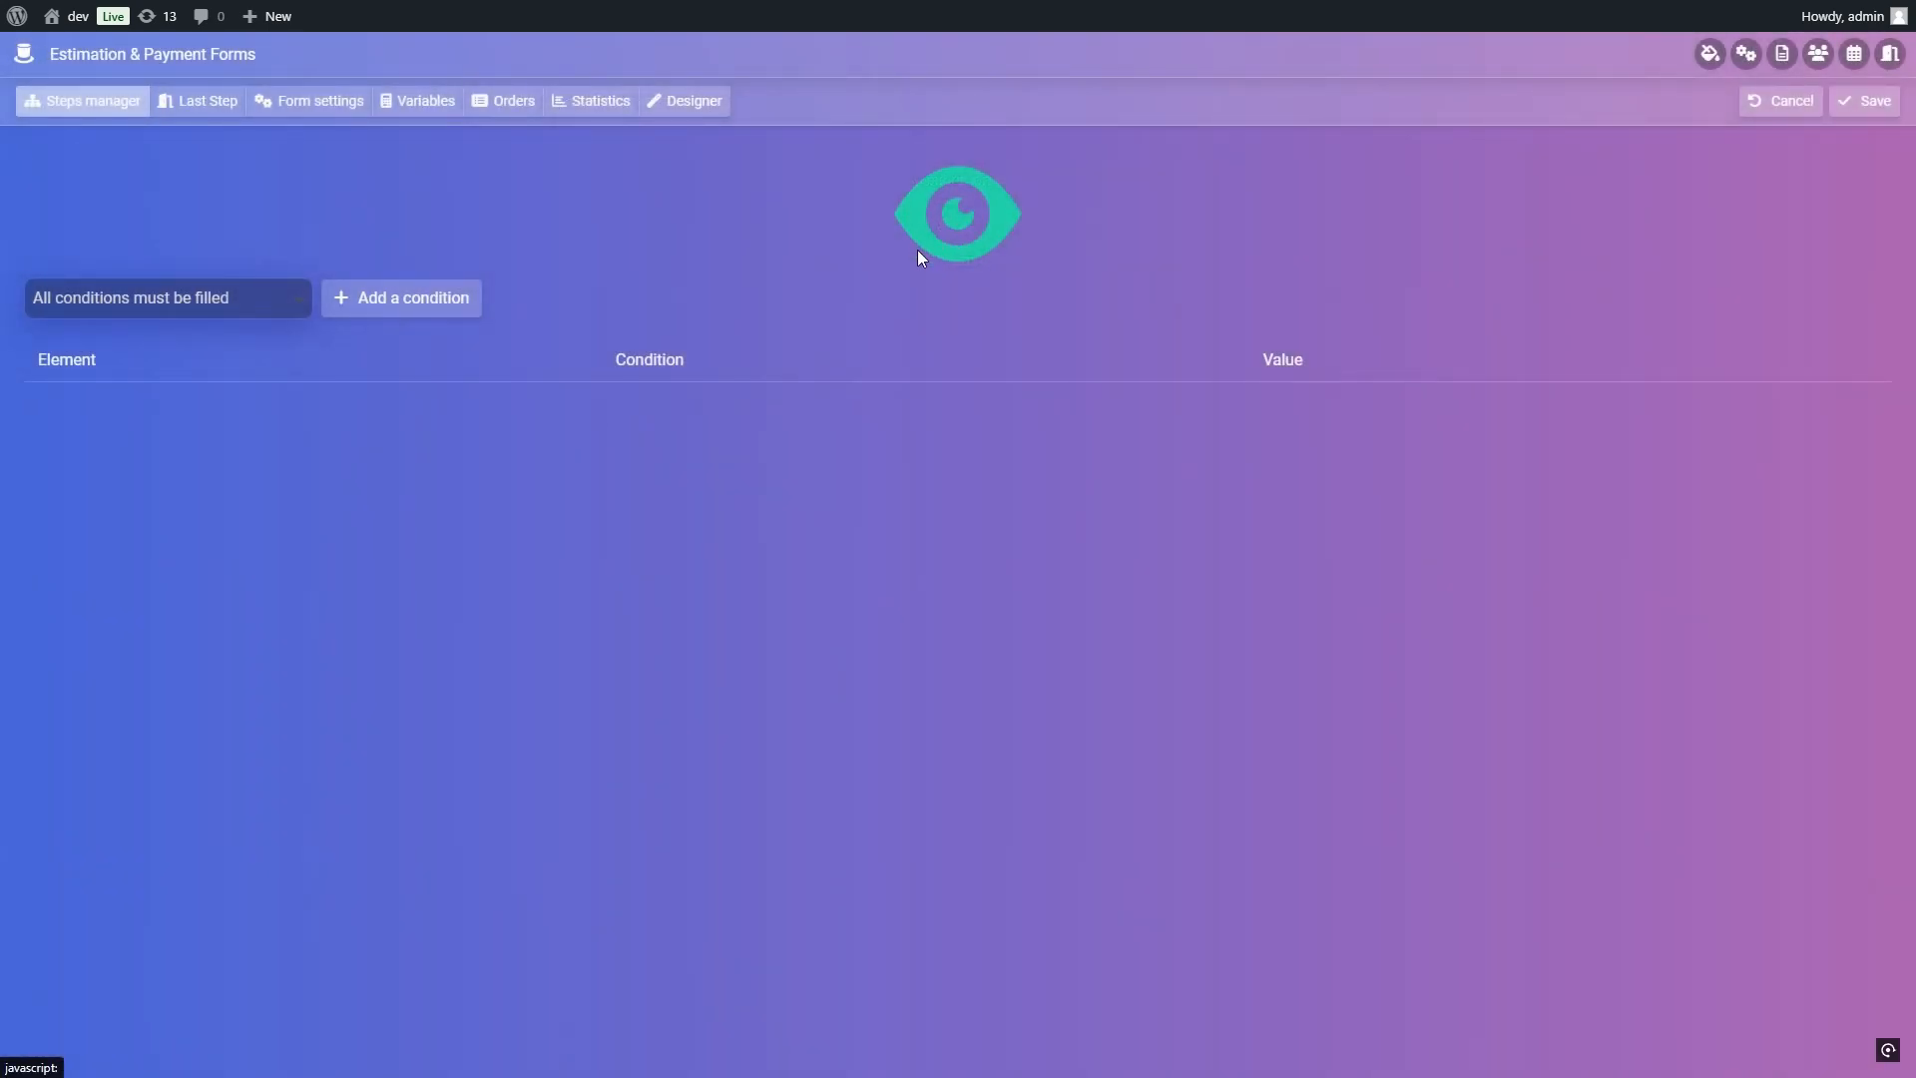
pyautogui.click(461, 304)
pyautogui.click(505, 427)
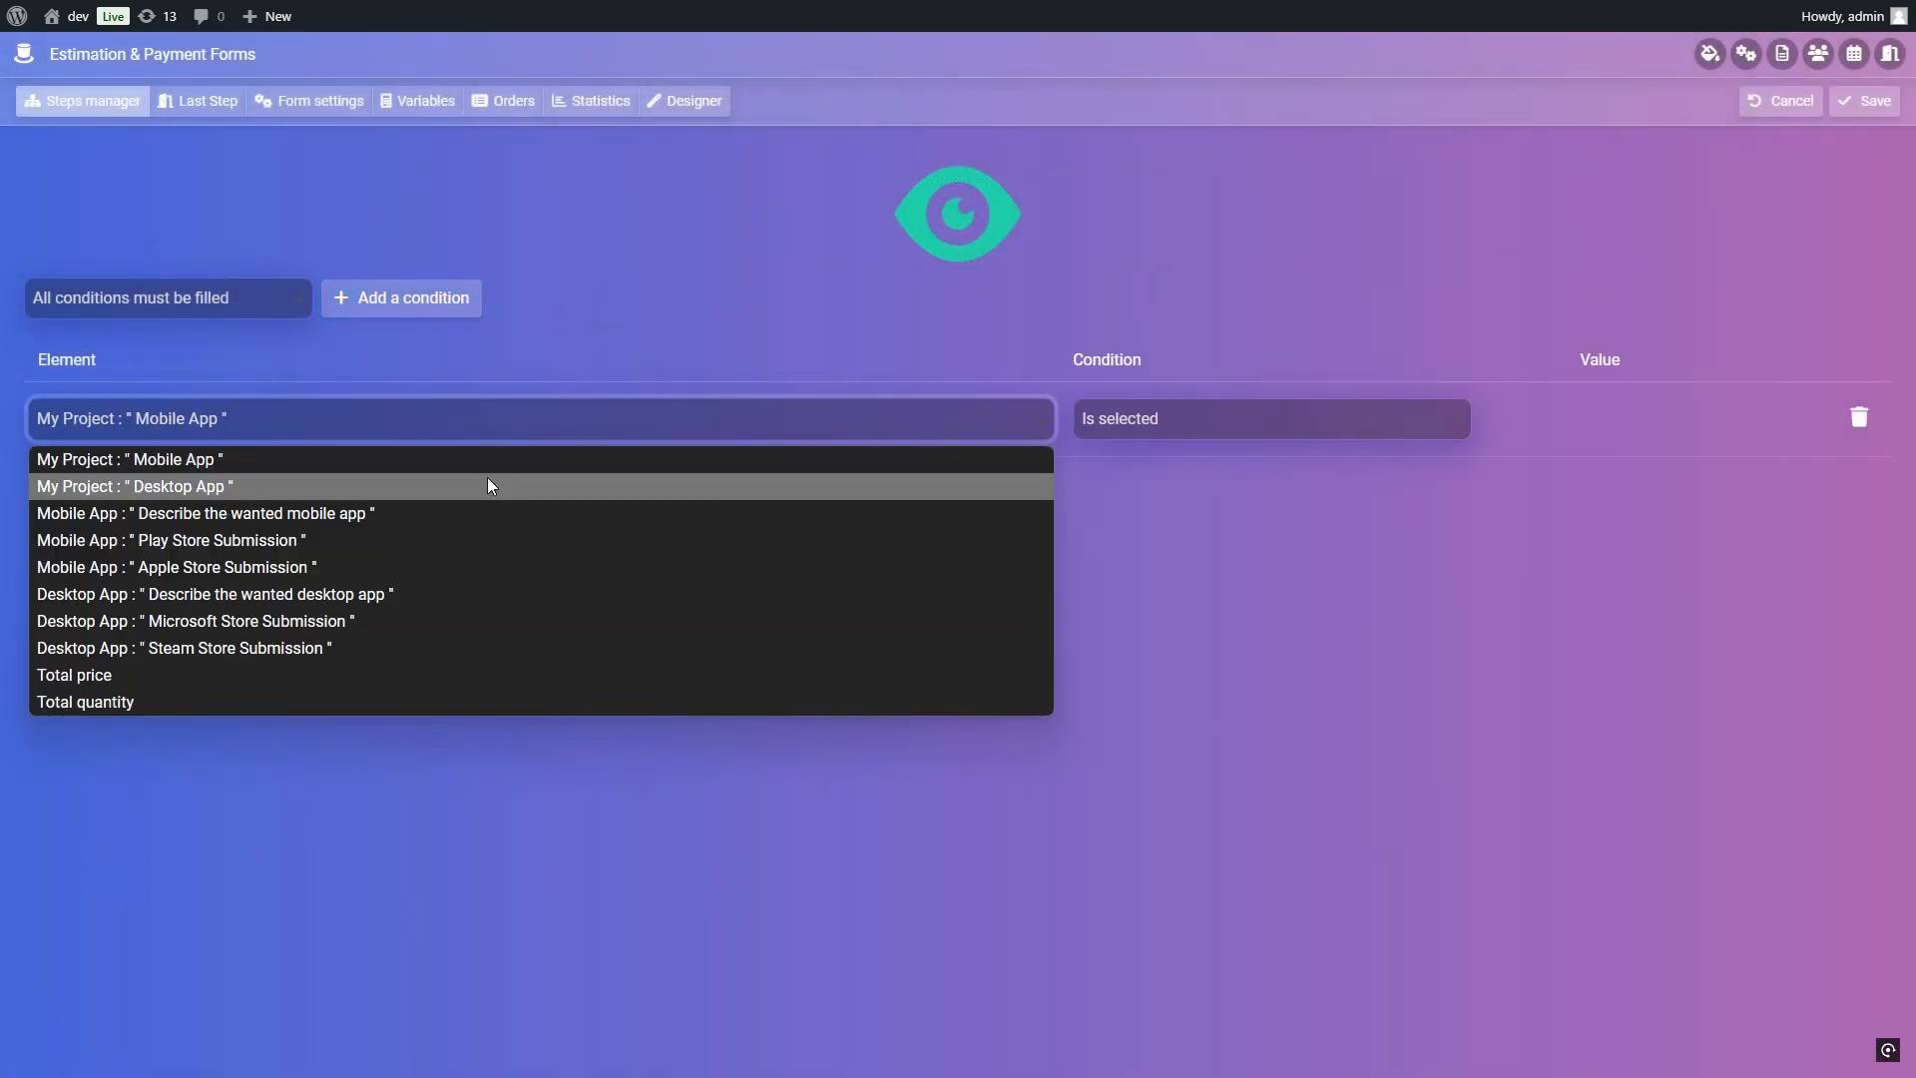
pyautogui.click(486, 483)
pyautogui.click(1863, 106)
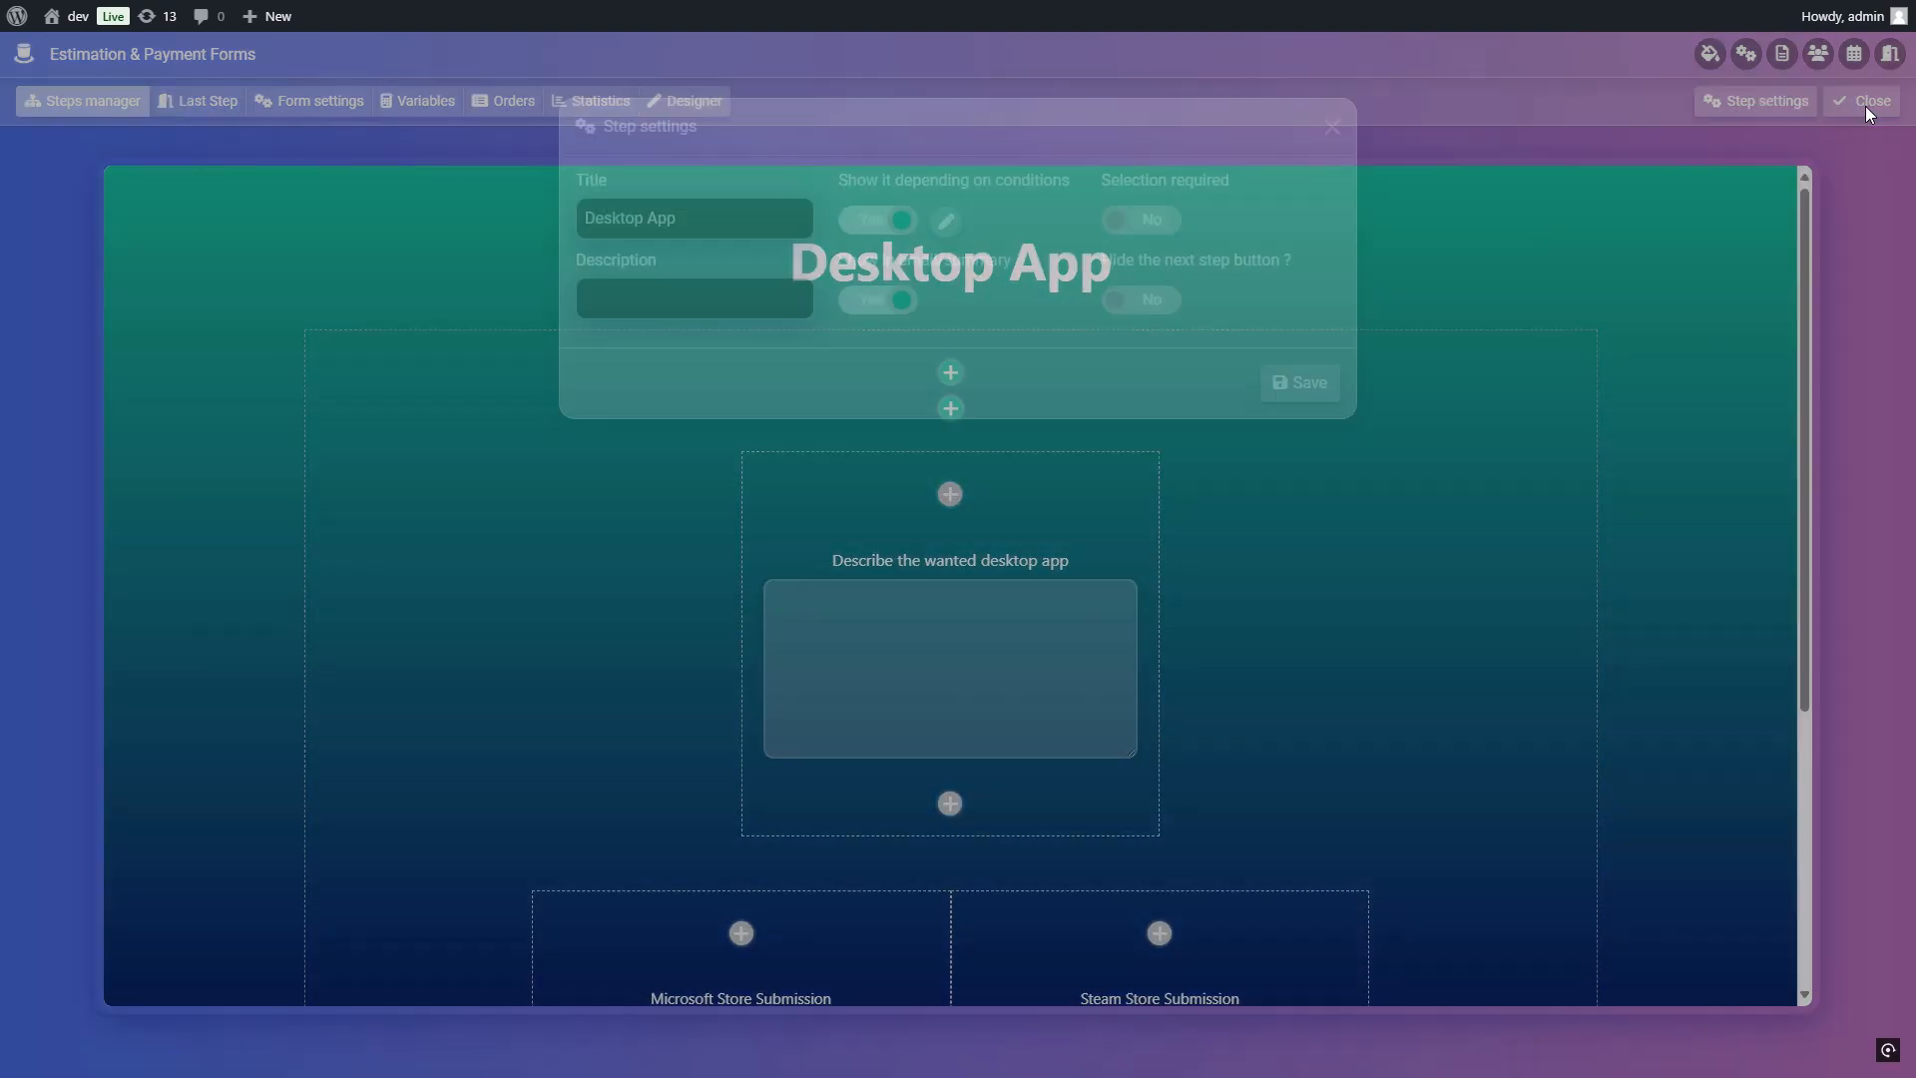
pyautogui.click(1288, 386)
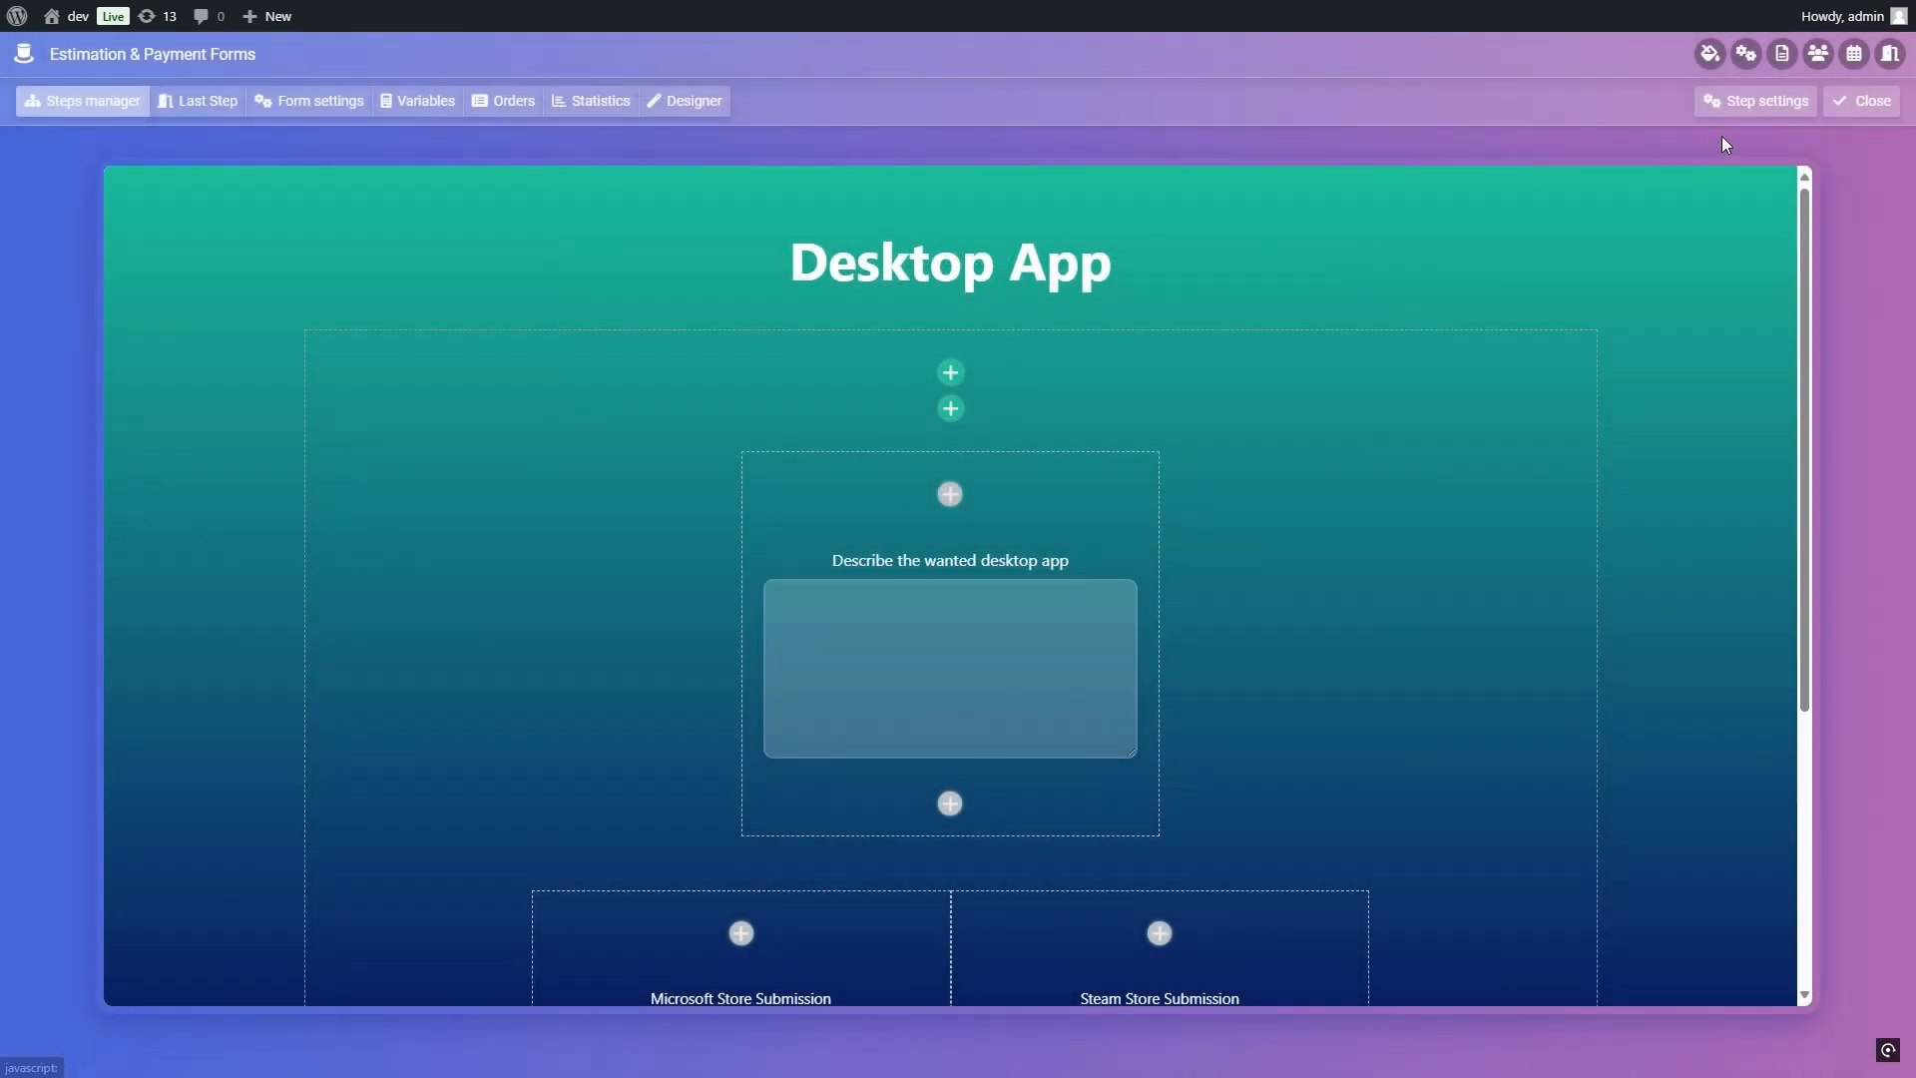
# Step: Close the Desktop App step, preview the form, and continue from My Project with both Mobile App and Desktop App selected
pyautogui.click(1863, 101)
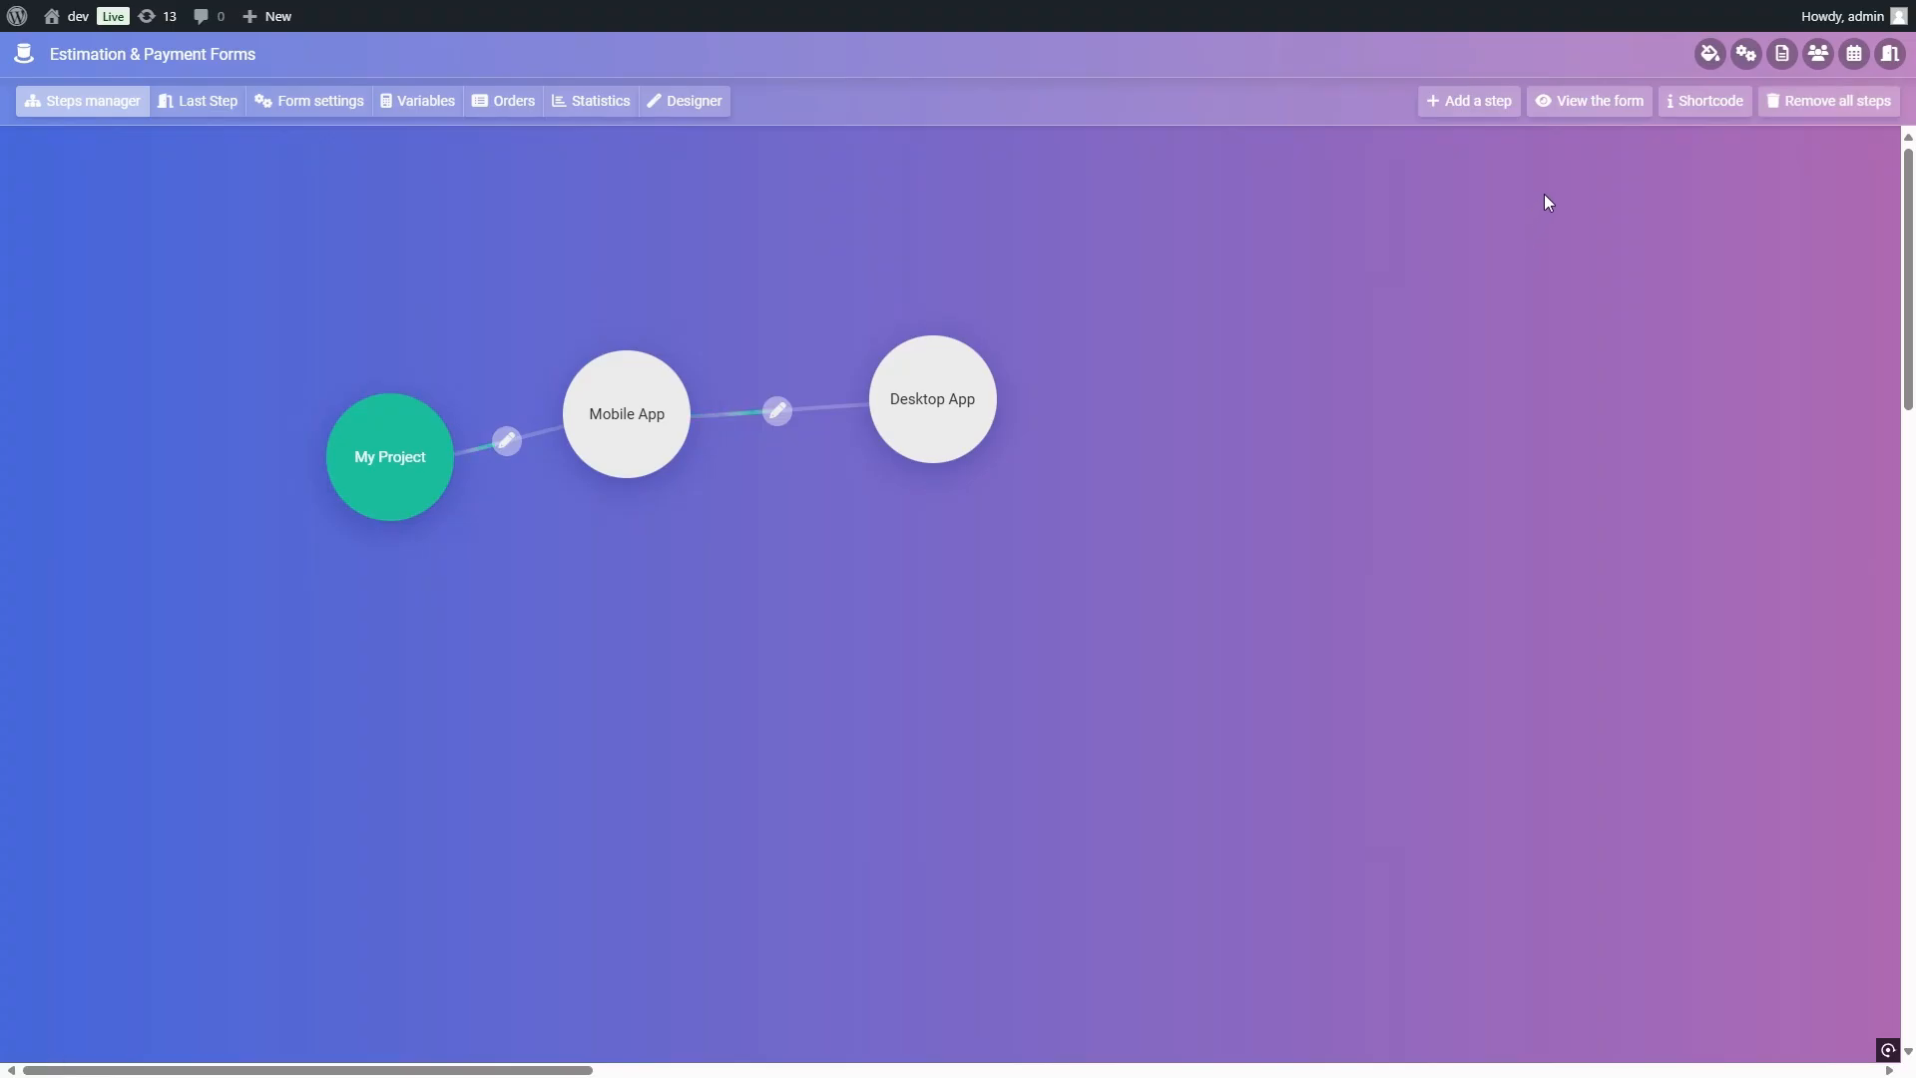
pyautogui.click(1598, 103)
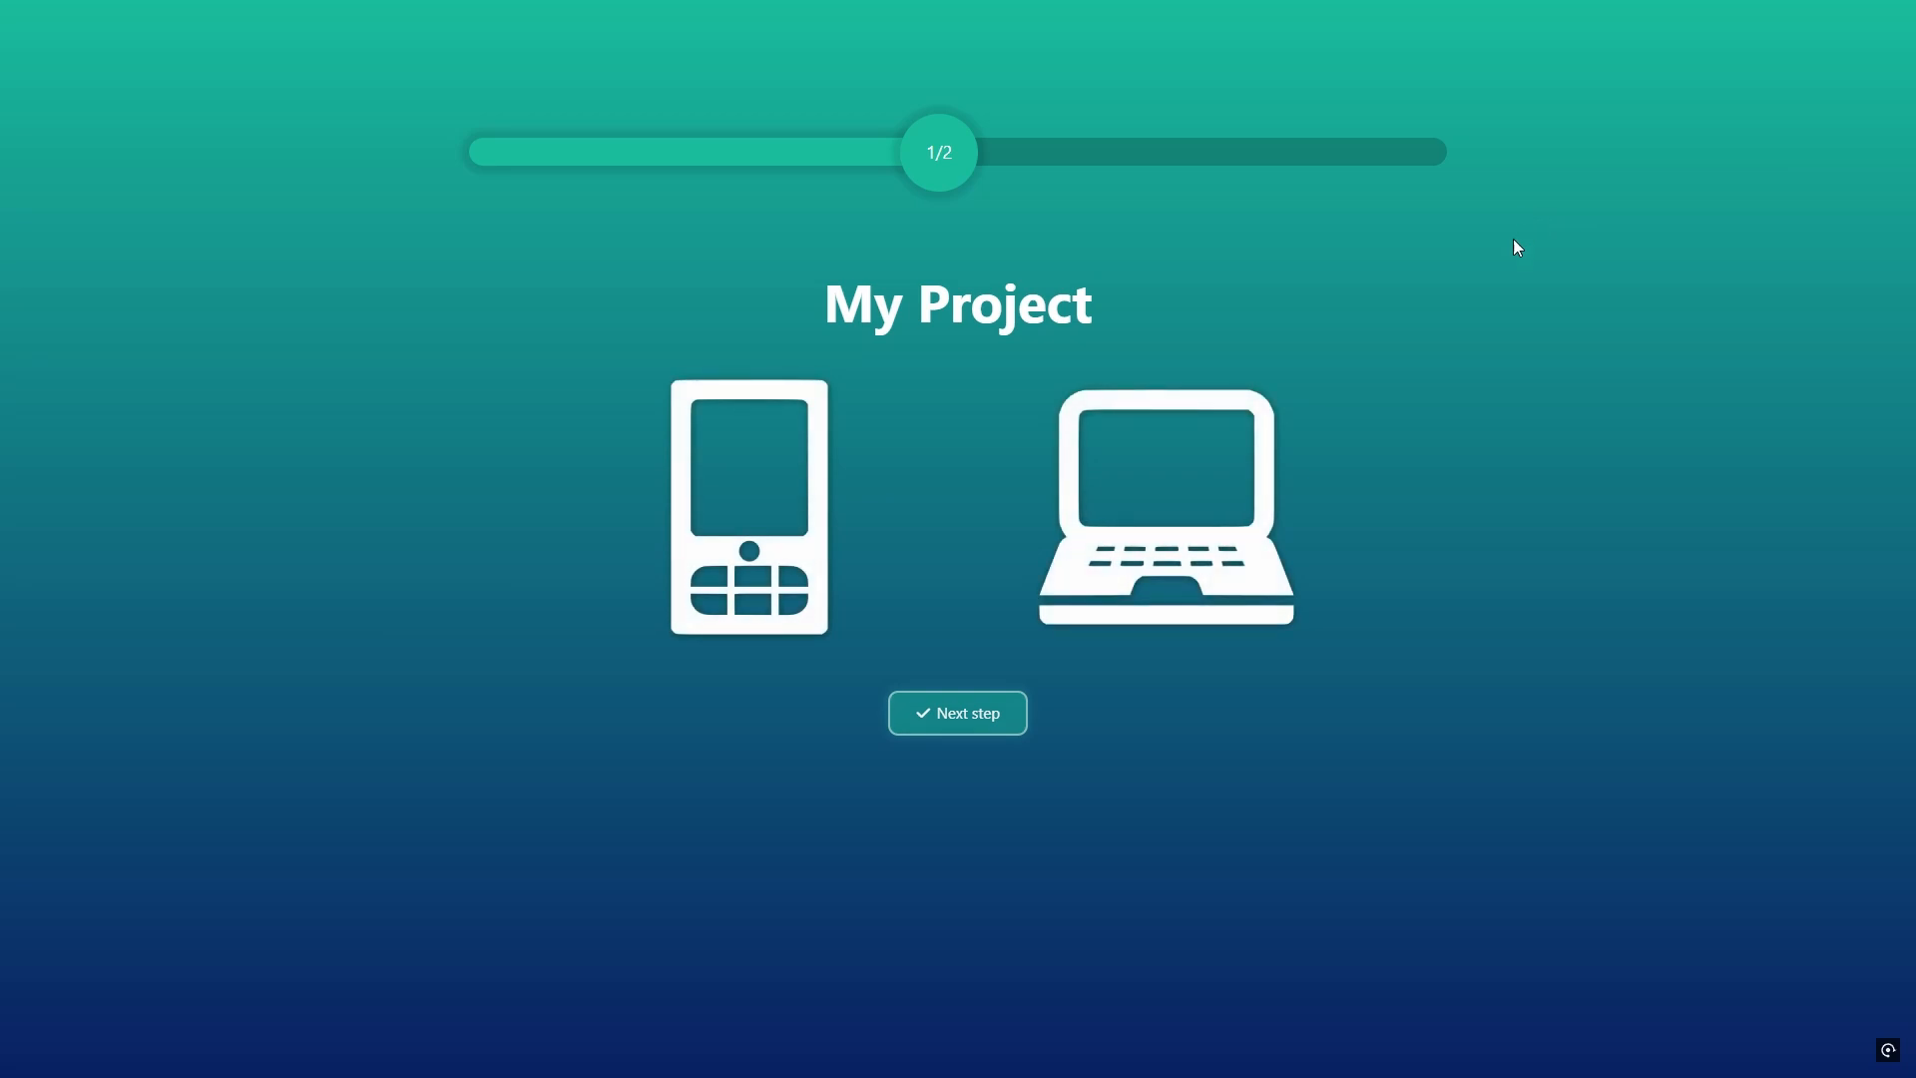
pyautogui.click(800, 496)
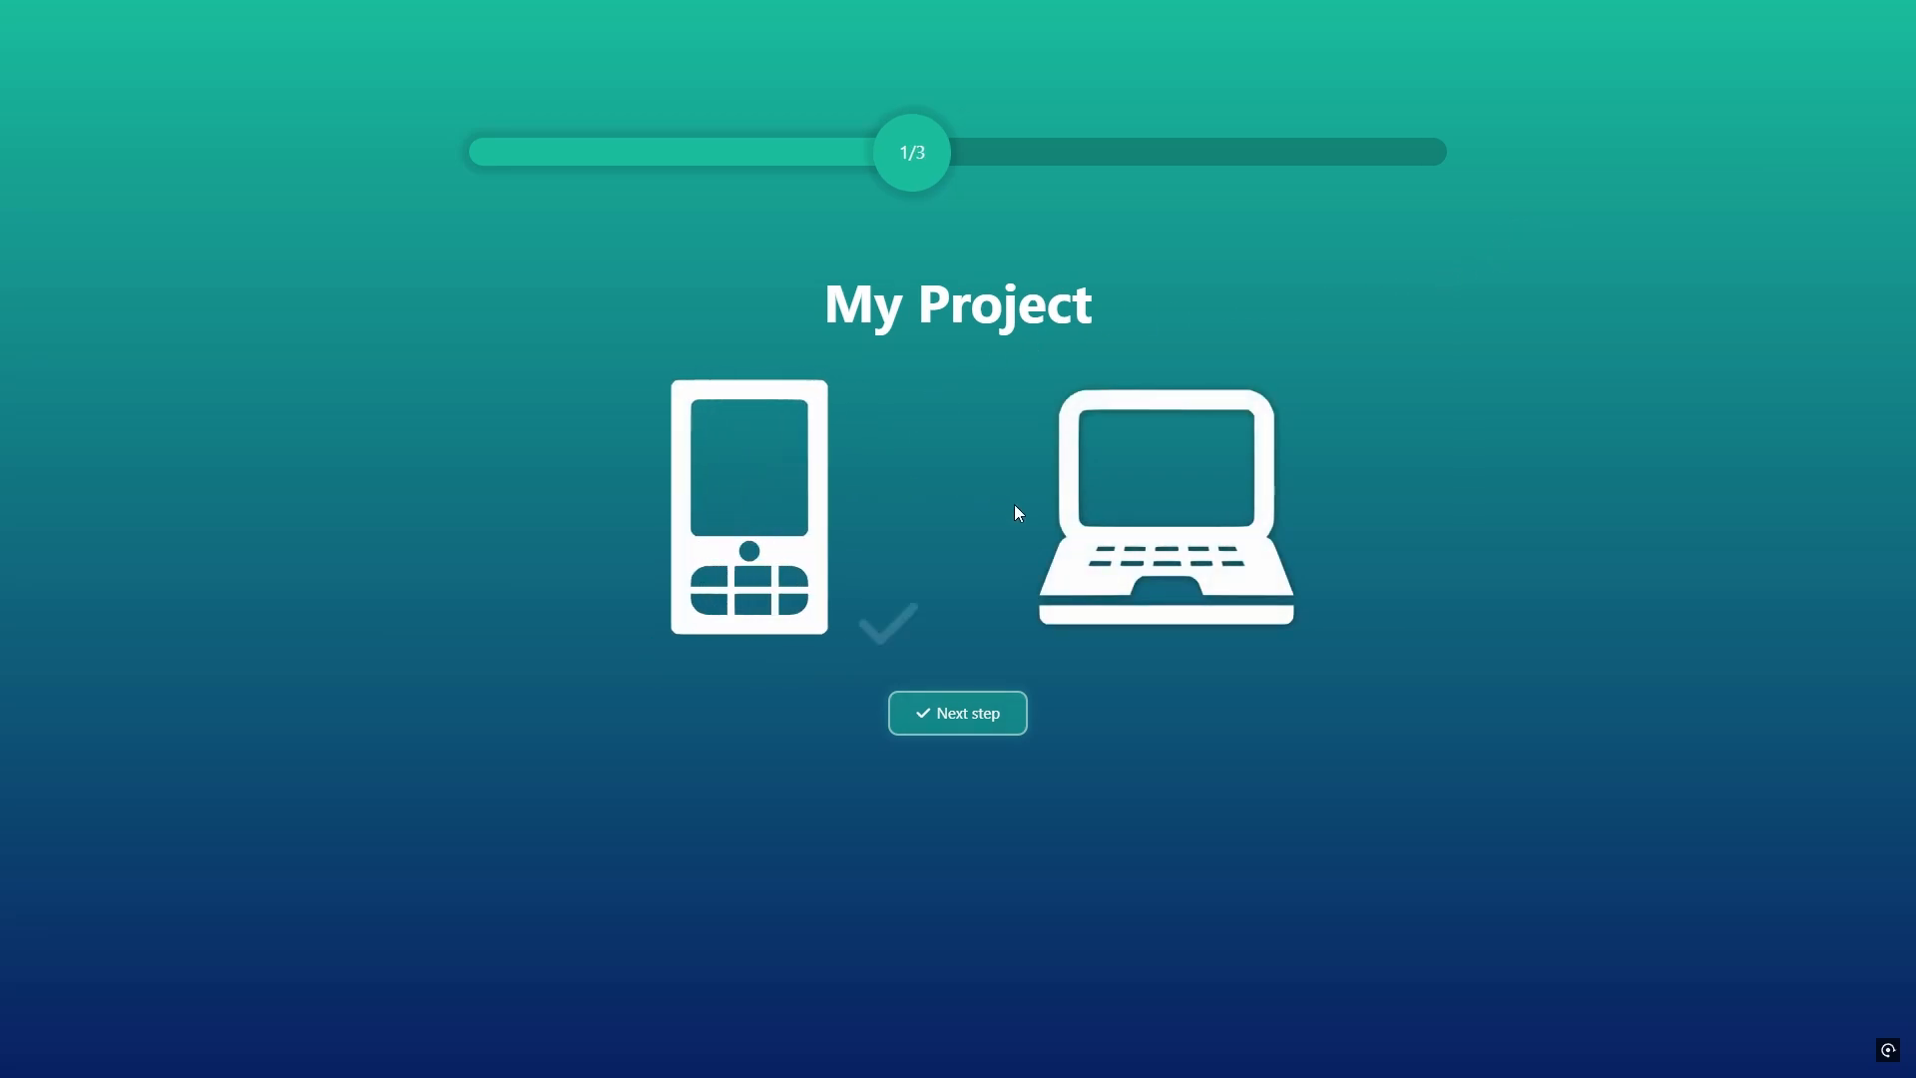
pyautogui.click(1109, 514)
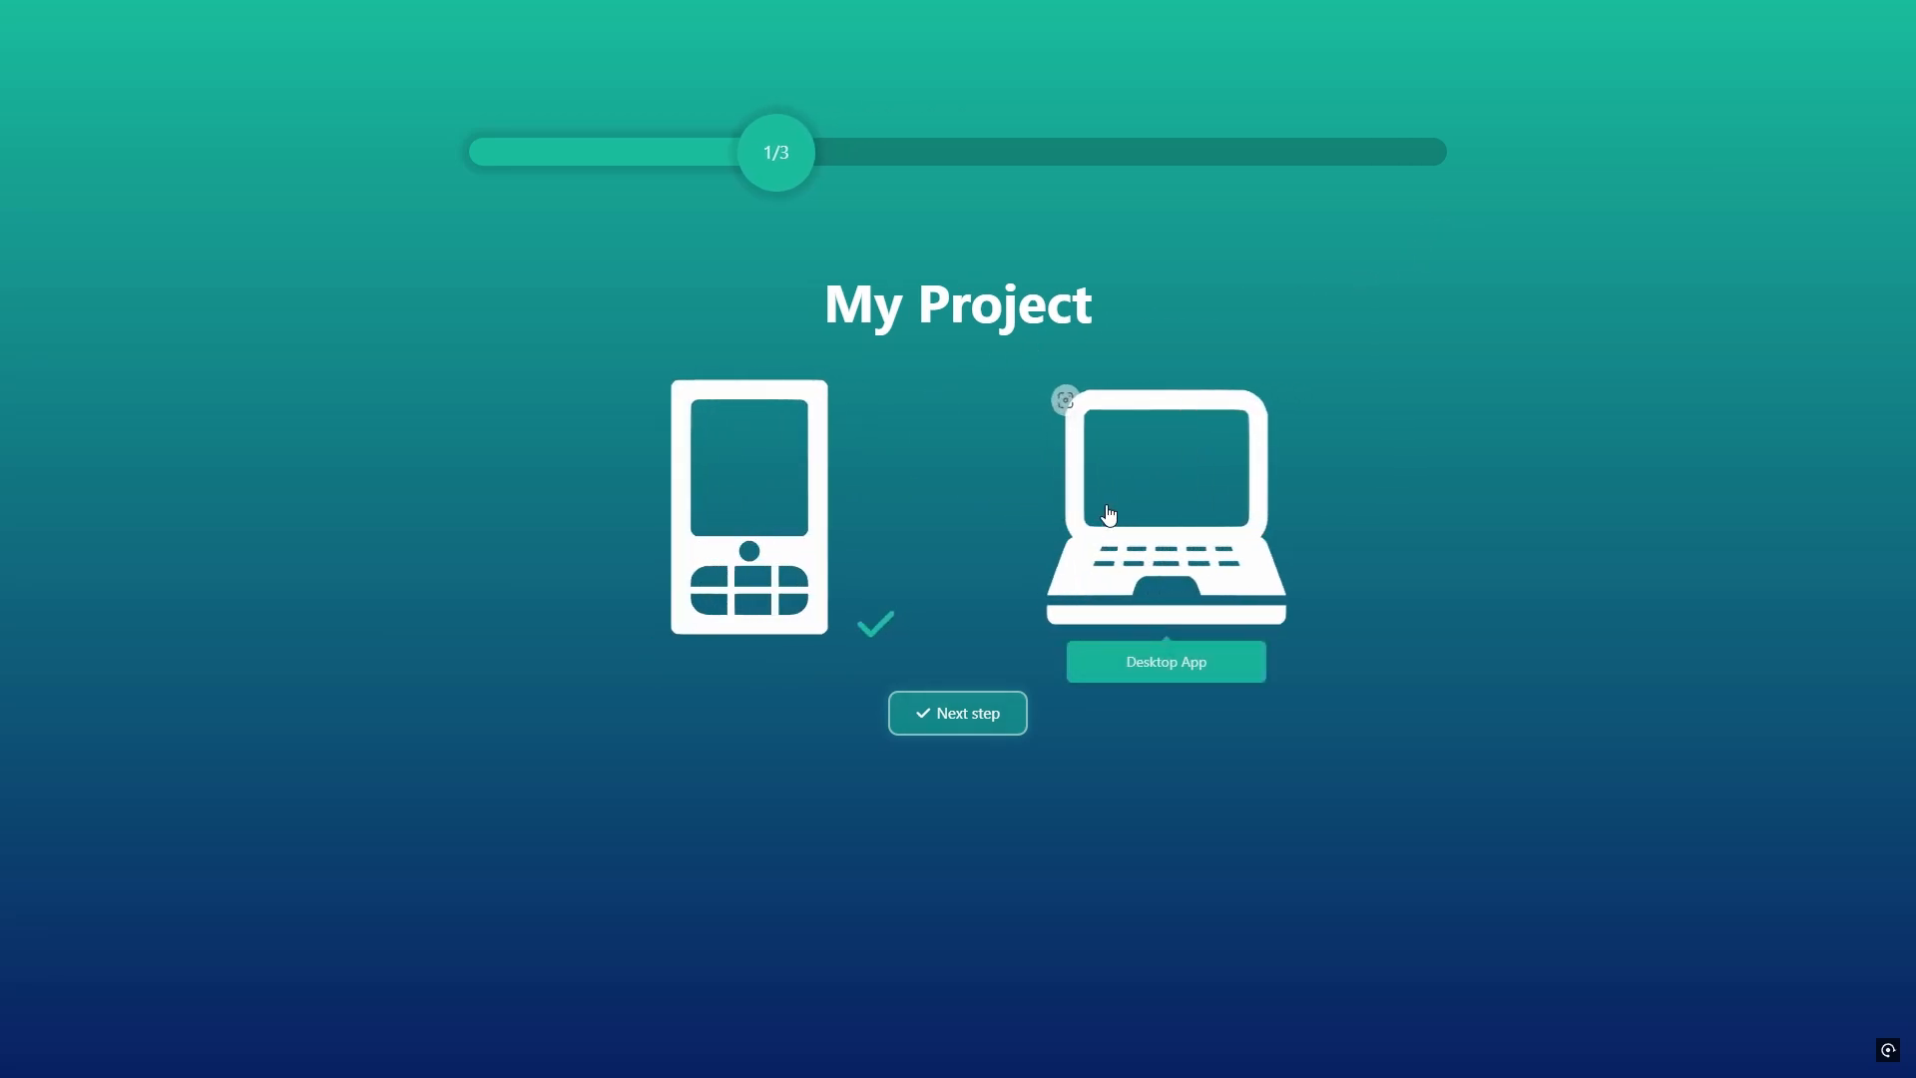
pyautogui.click(975, 714)
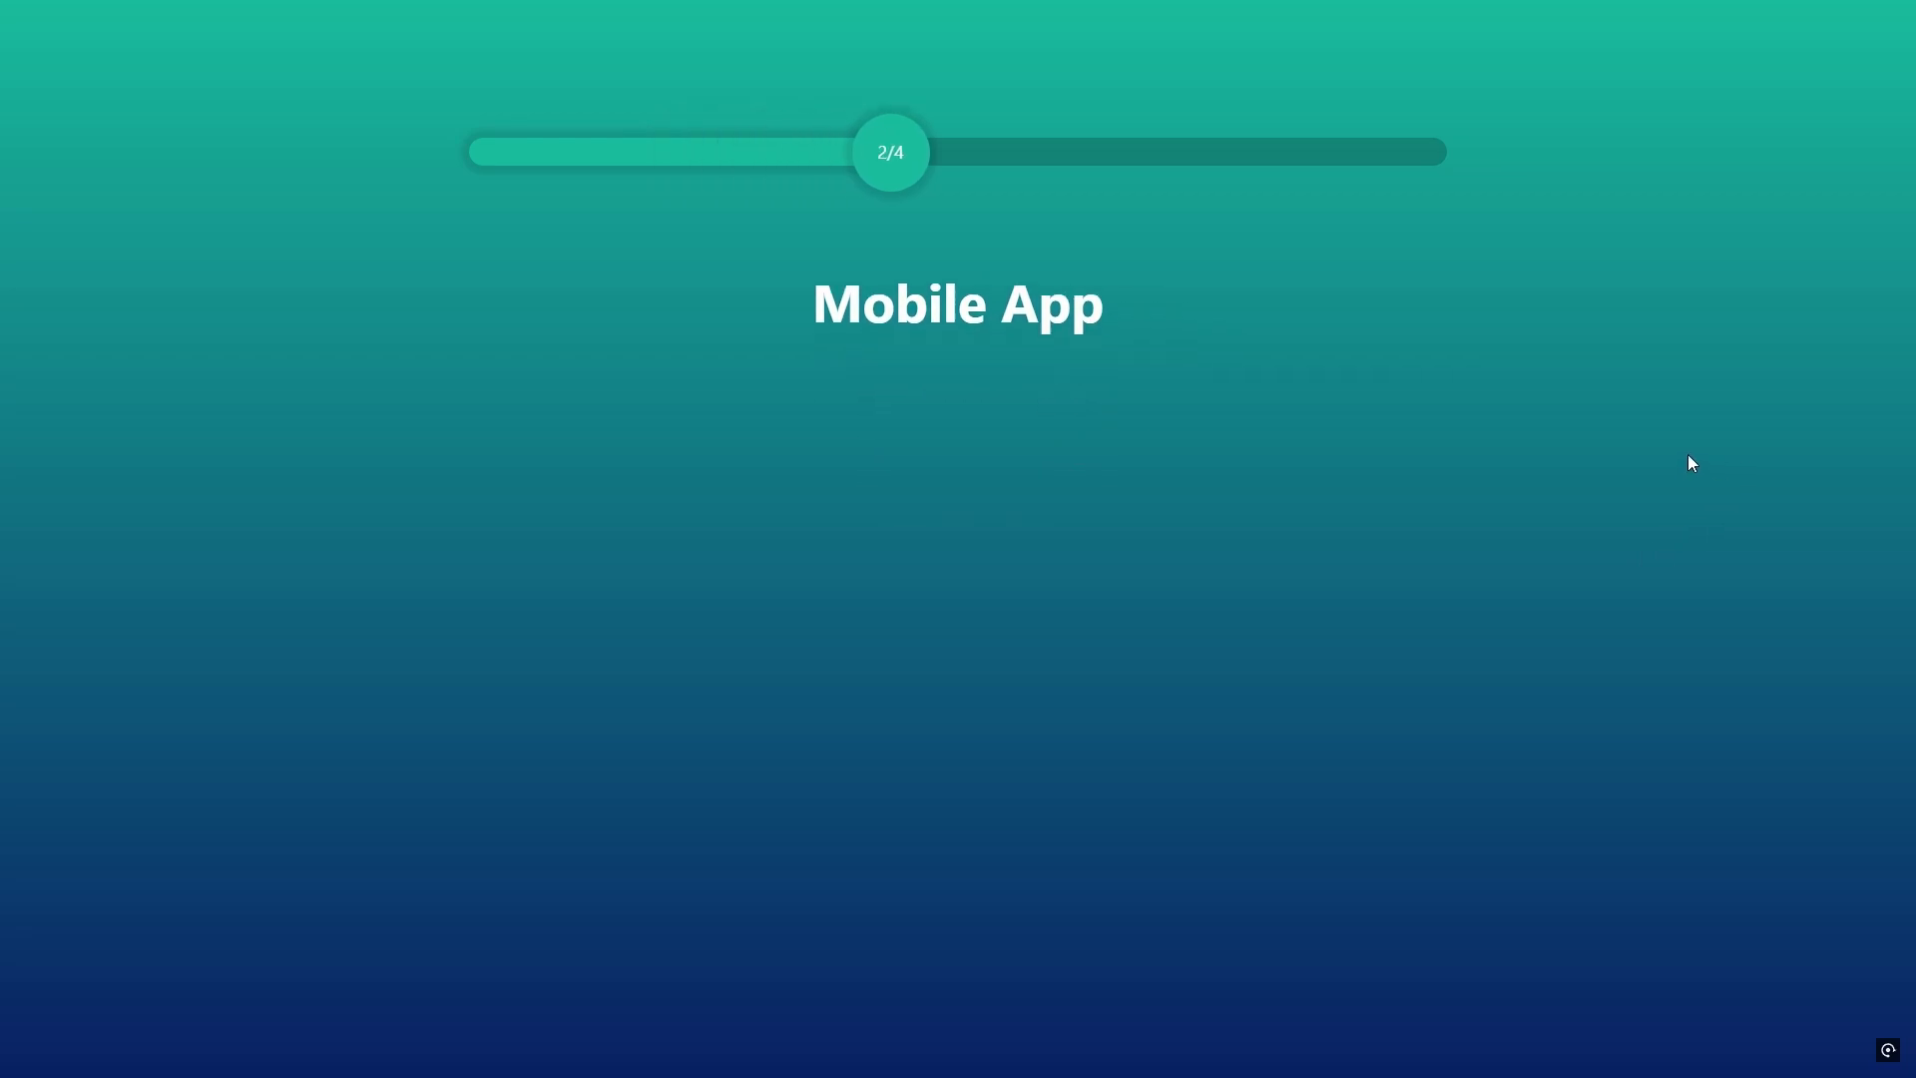
# Step: Describe the wanted mobile app as "test", enable Apple Store Submission and continue to the following form step
pyautogui.click(960, 423)
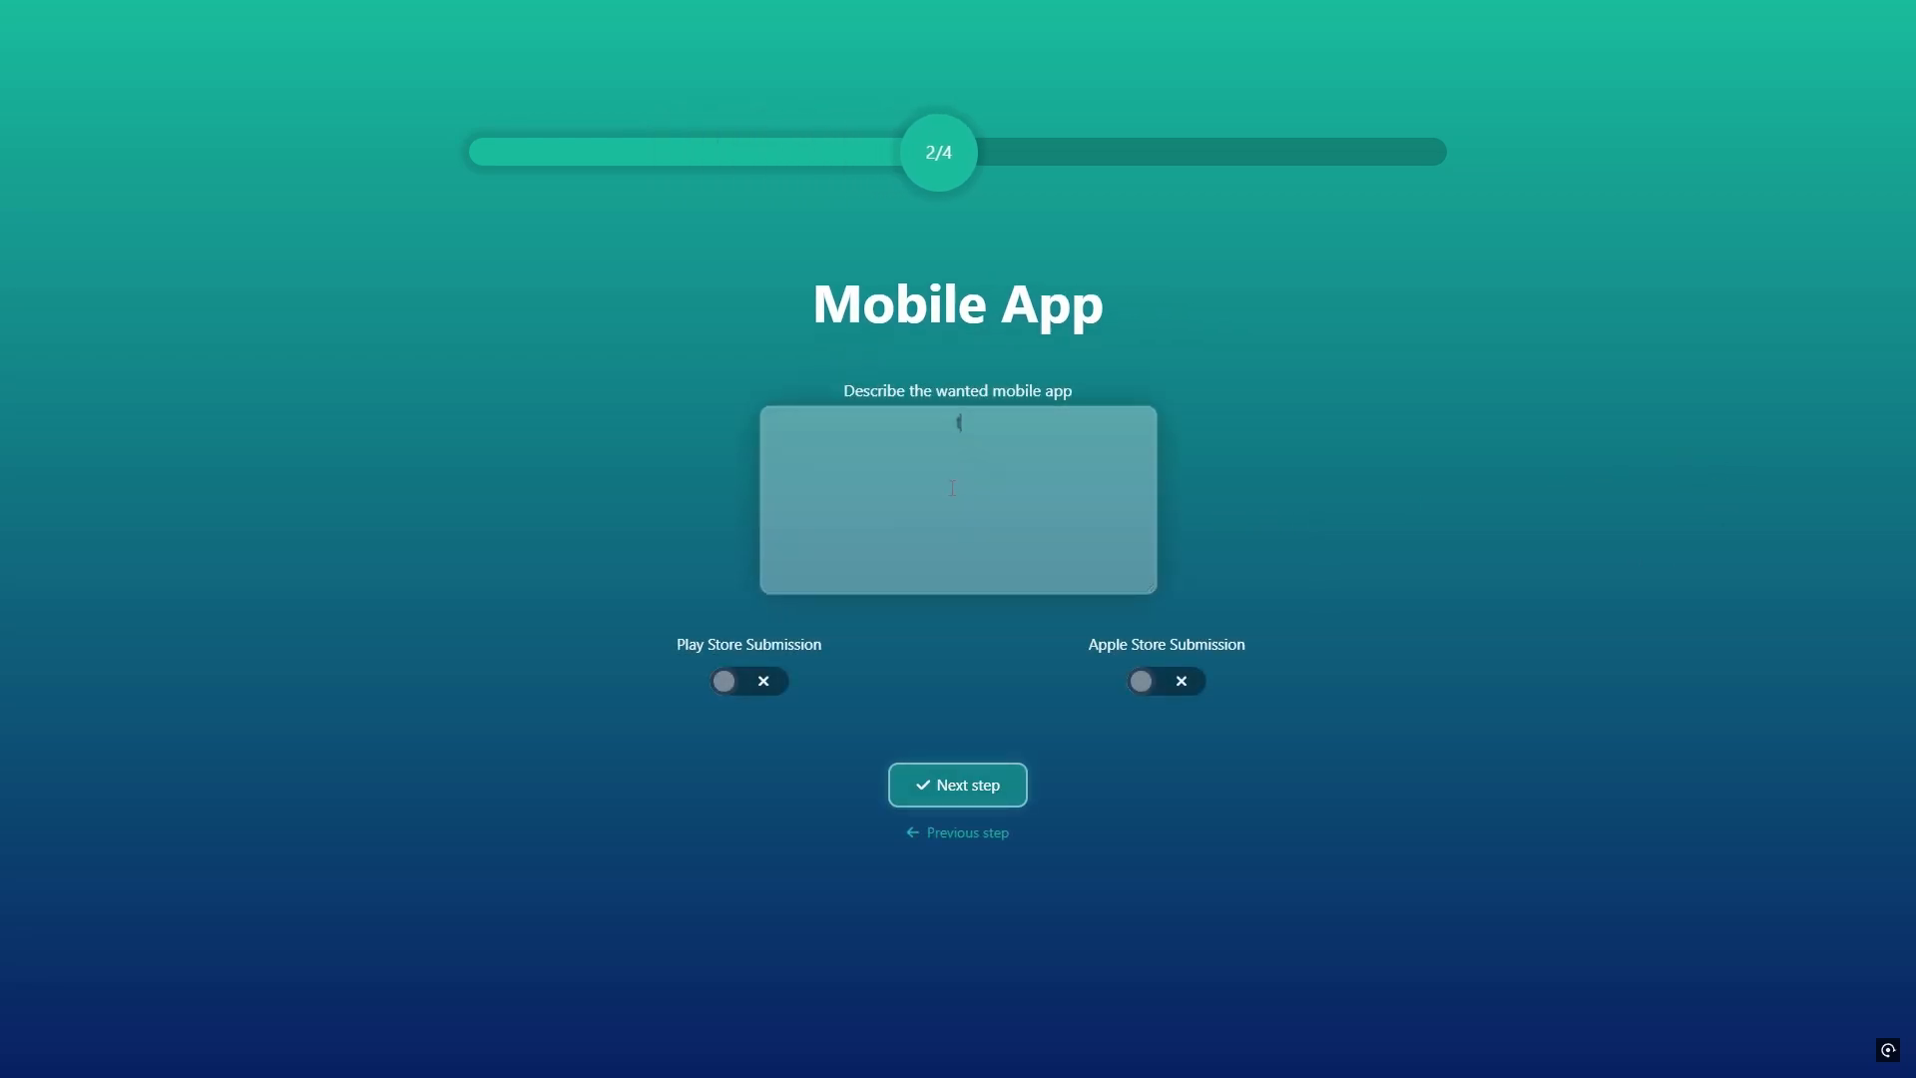
pyautogui.write('test')
pyautogui.click(1172, 685)
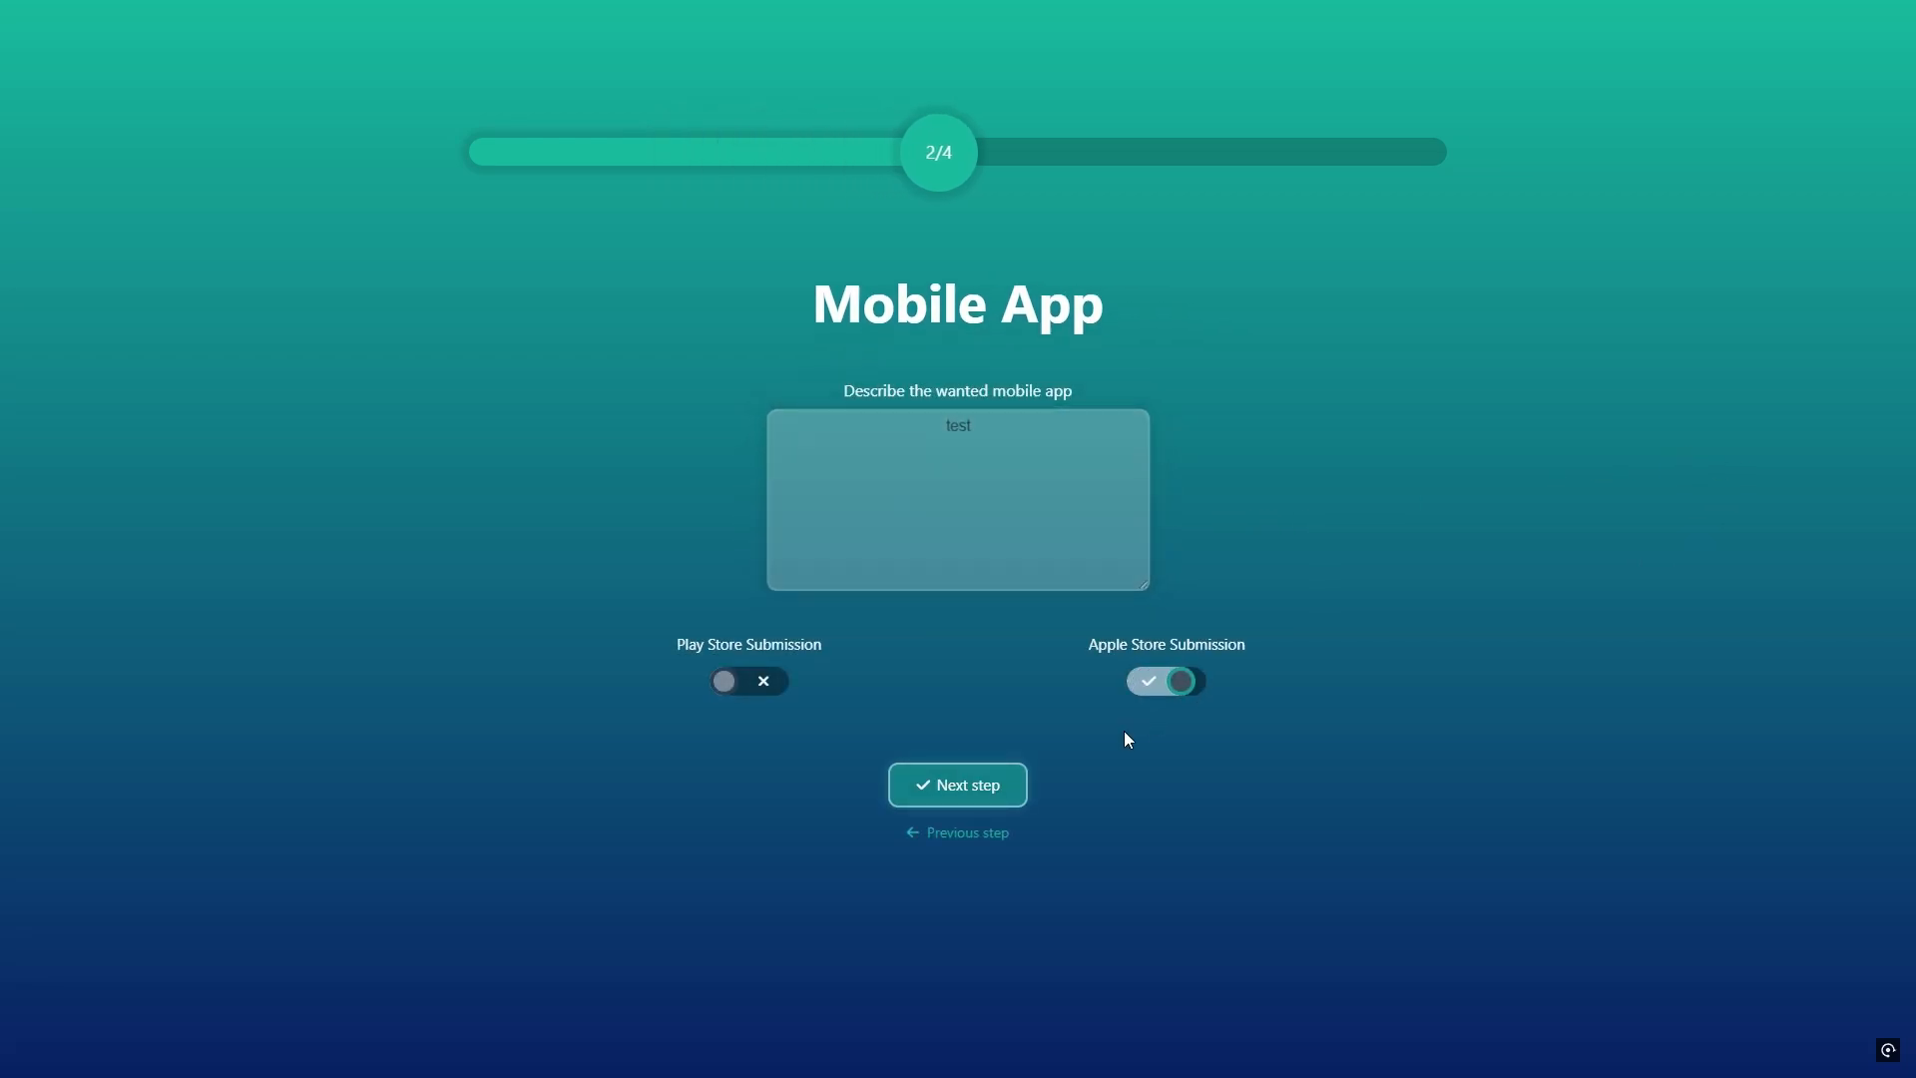
pyautogui.click(993, 788)
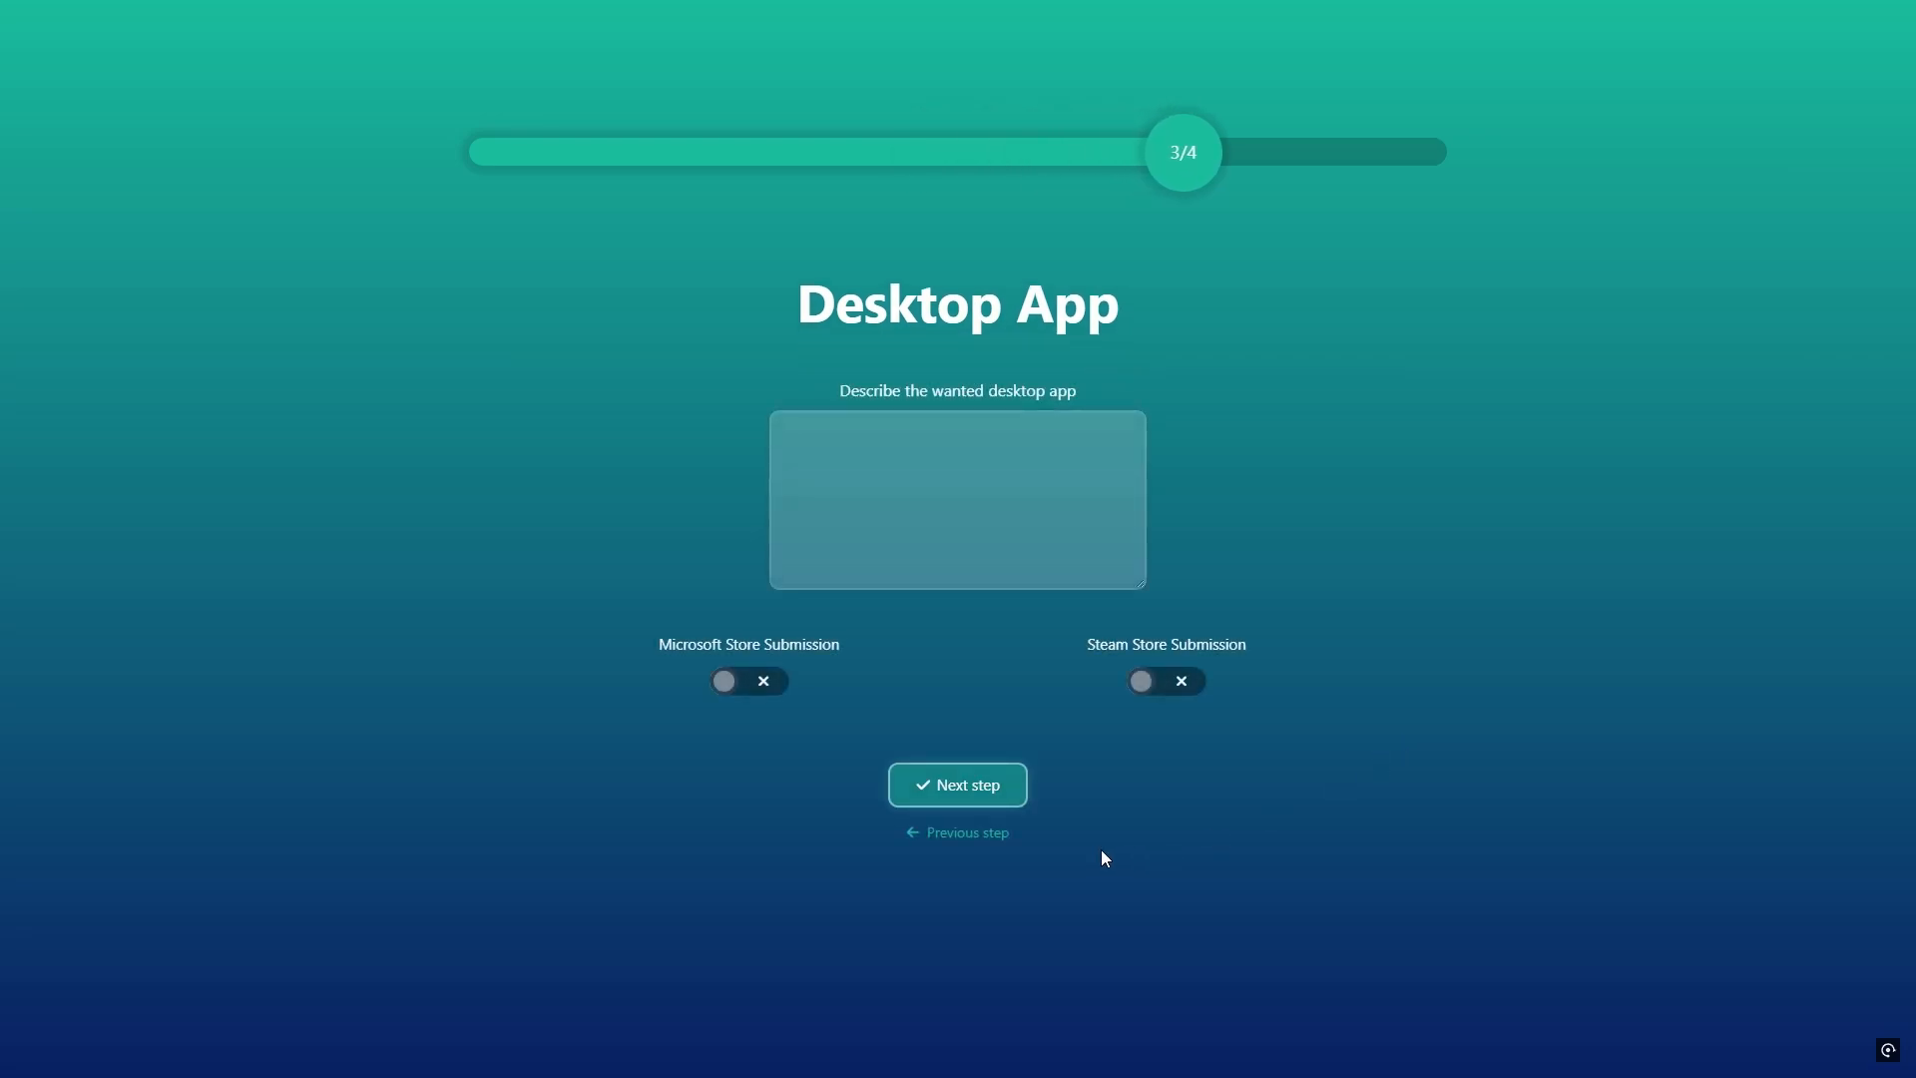
# Step: Go back to My Project, deselect Desktop App, and advance through the form to review the final summary
pyautogui.click(996, 837)
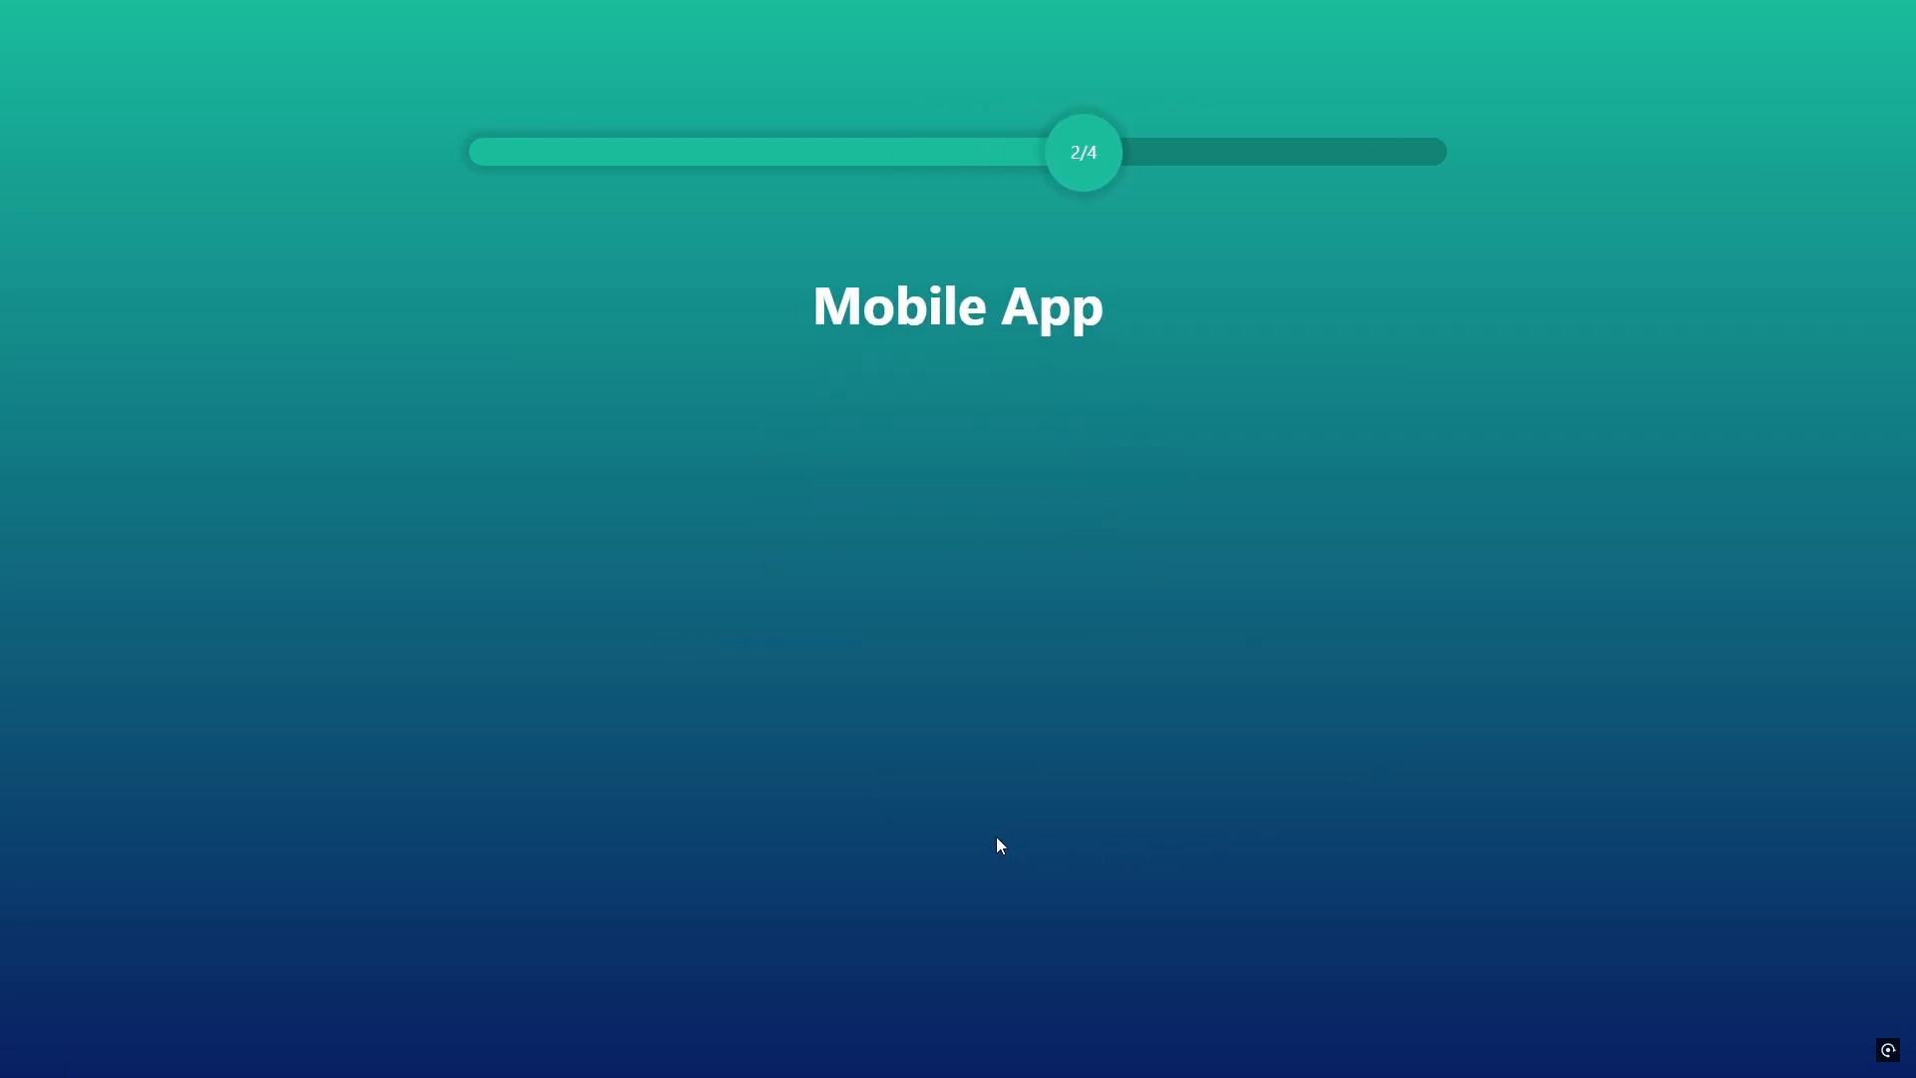
pyautogui.click(997, 838)
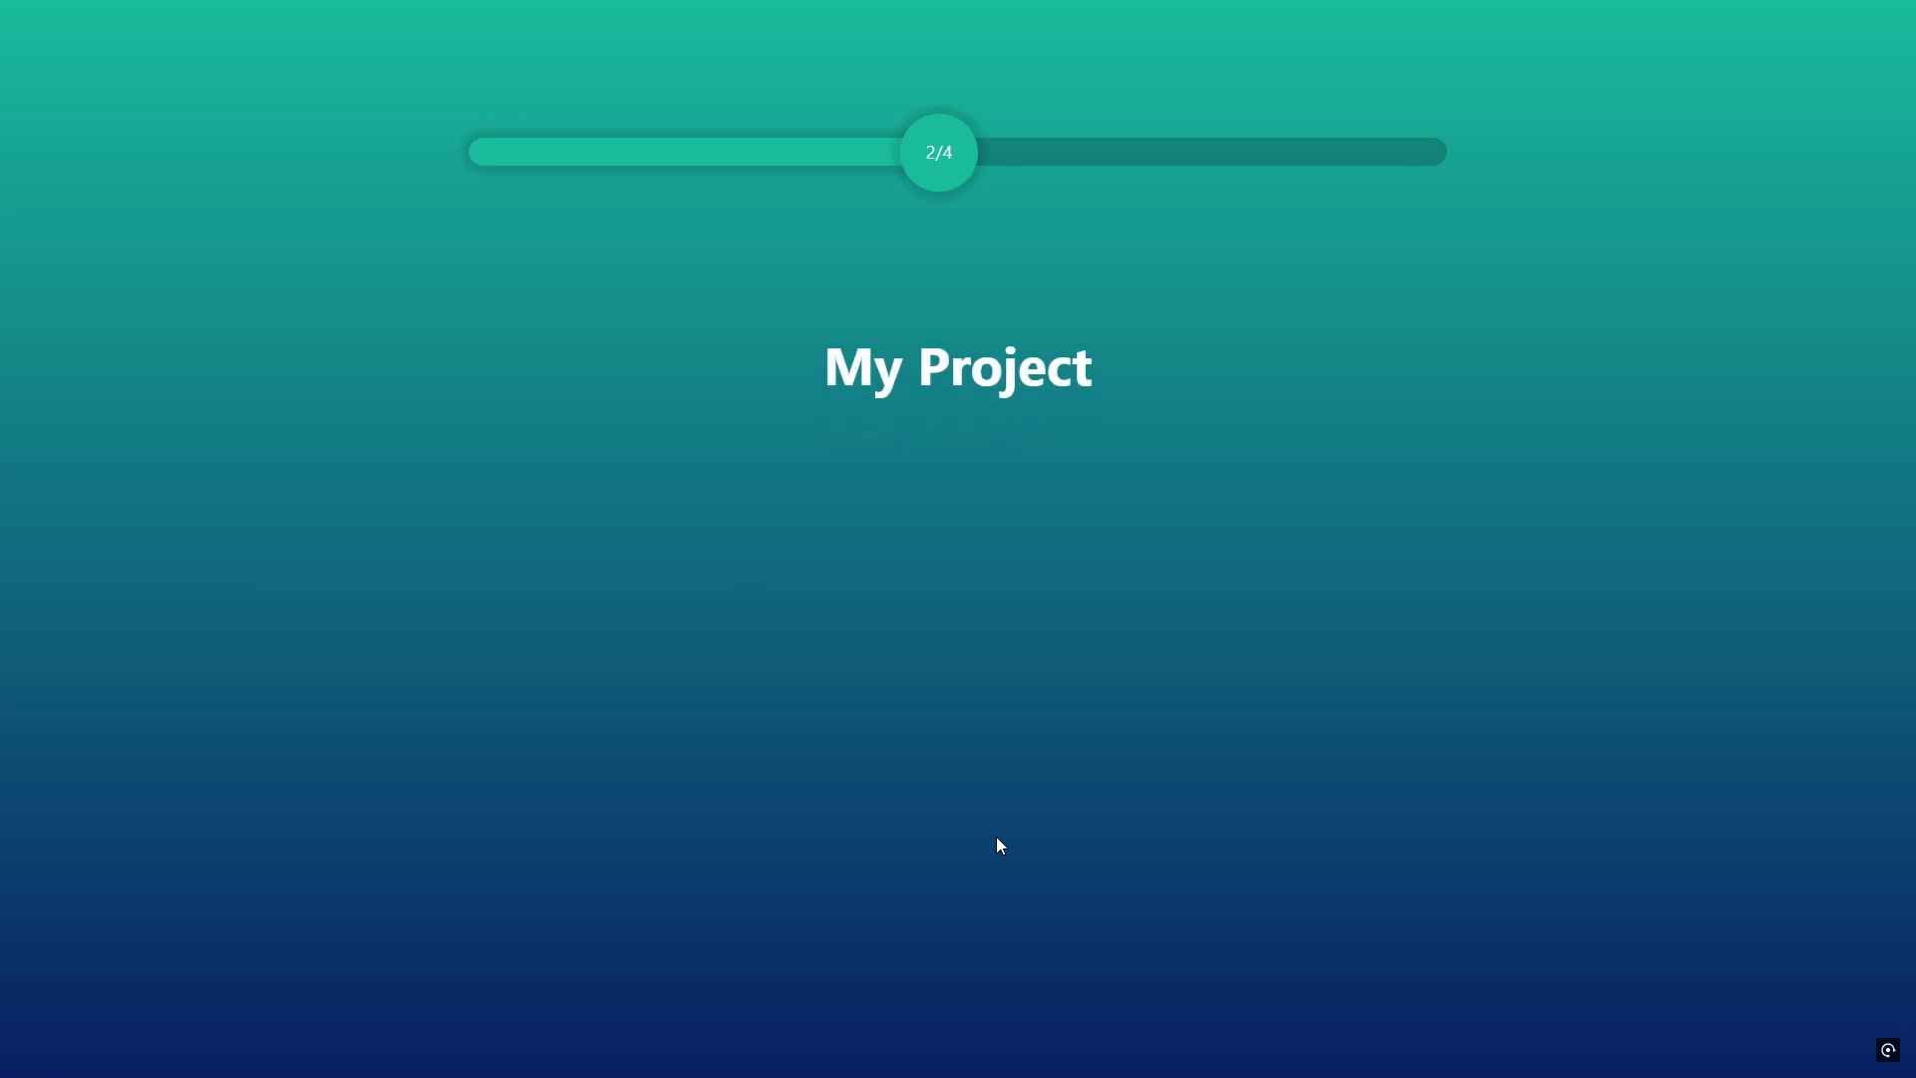
pyautogui.click(1259, 496)
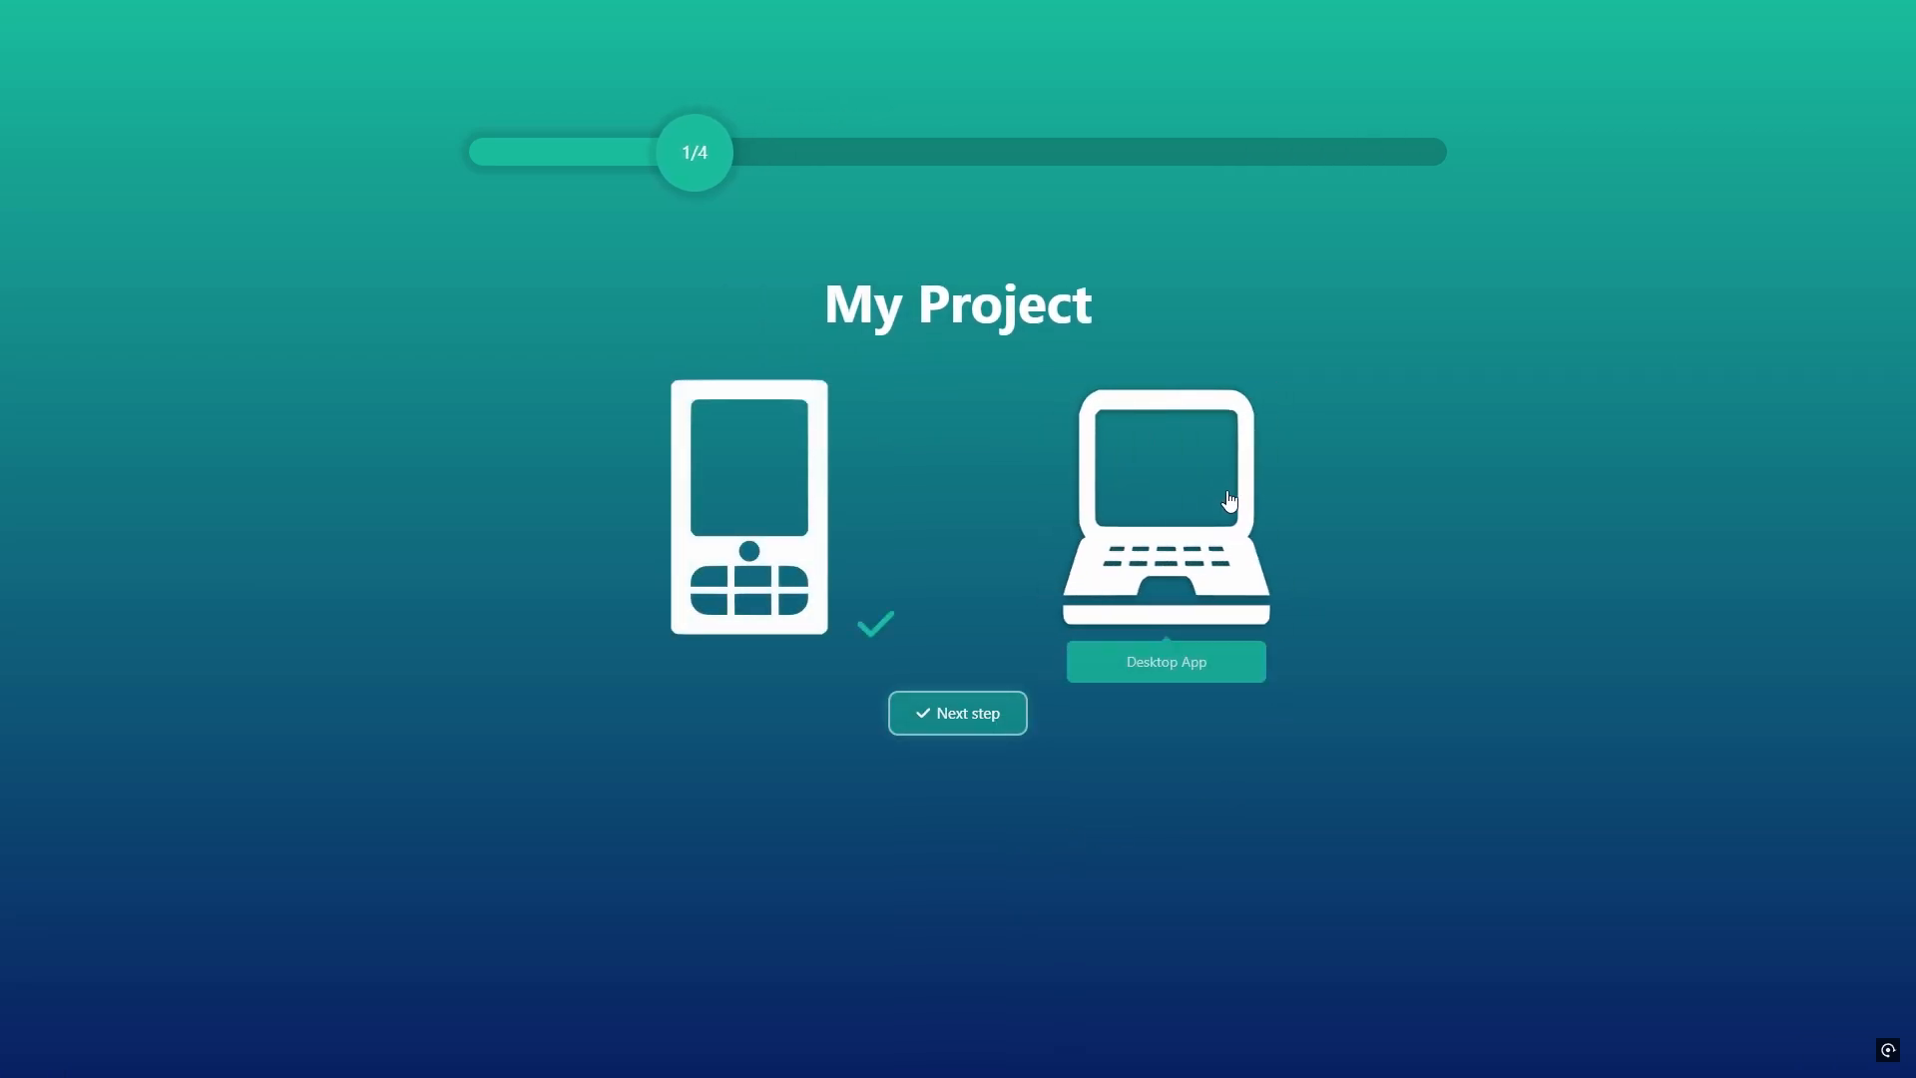
pyautogui.click(960, 713)
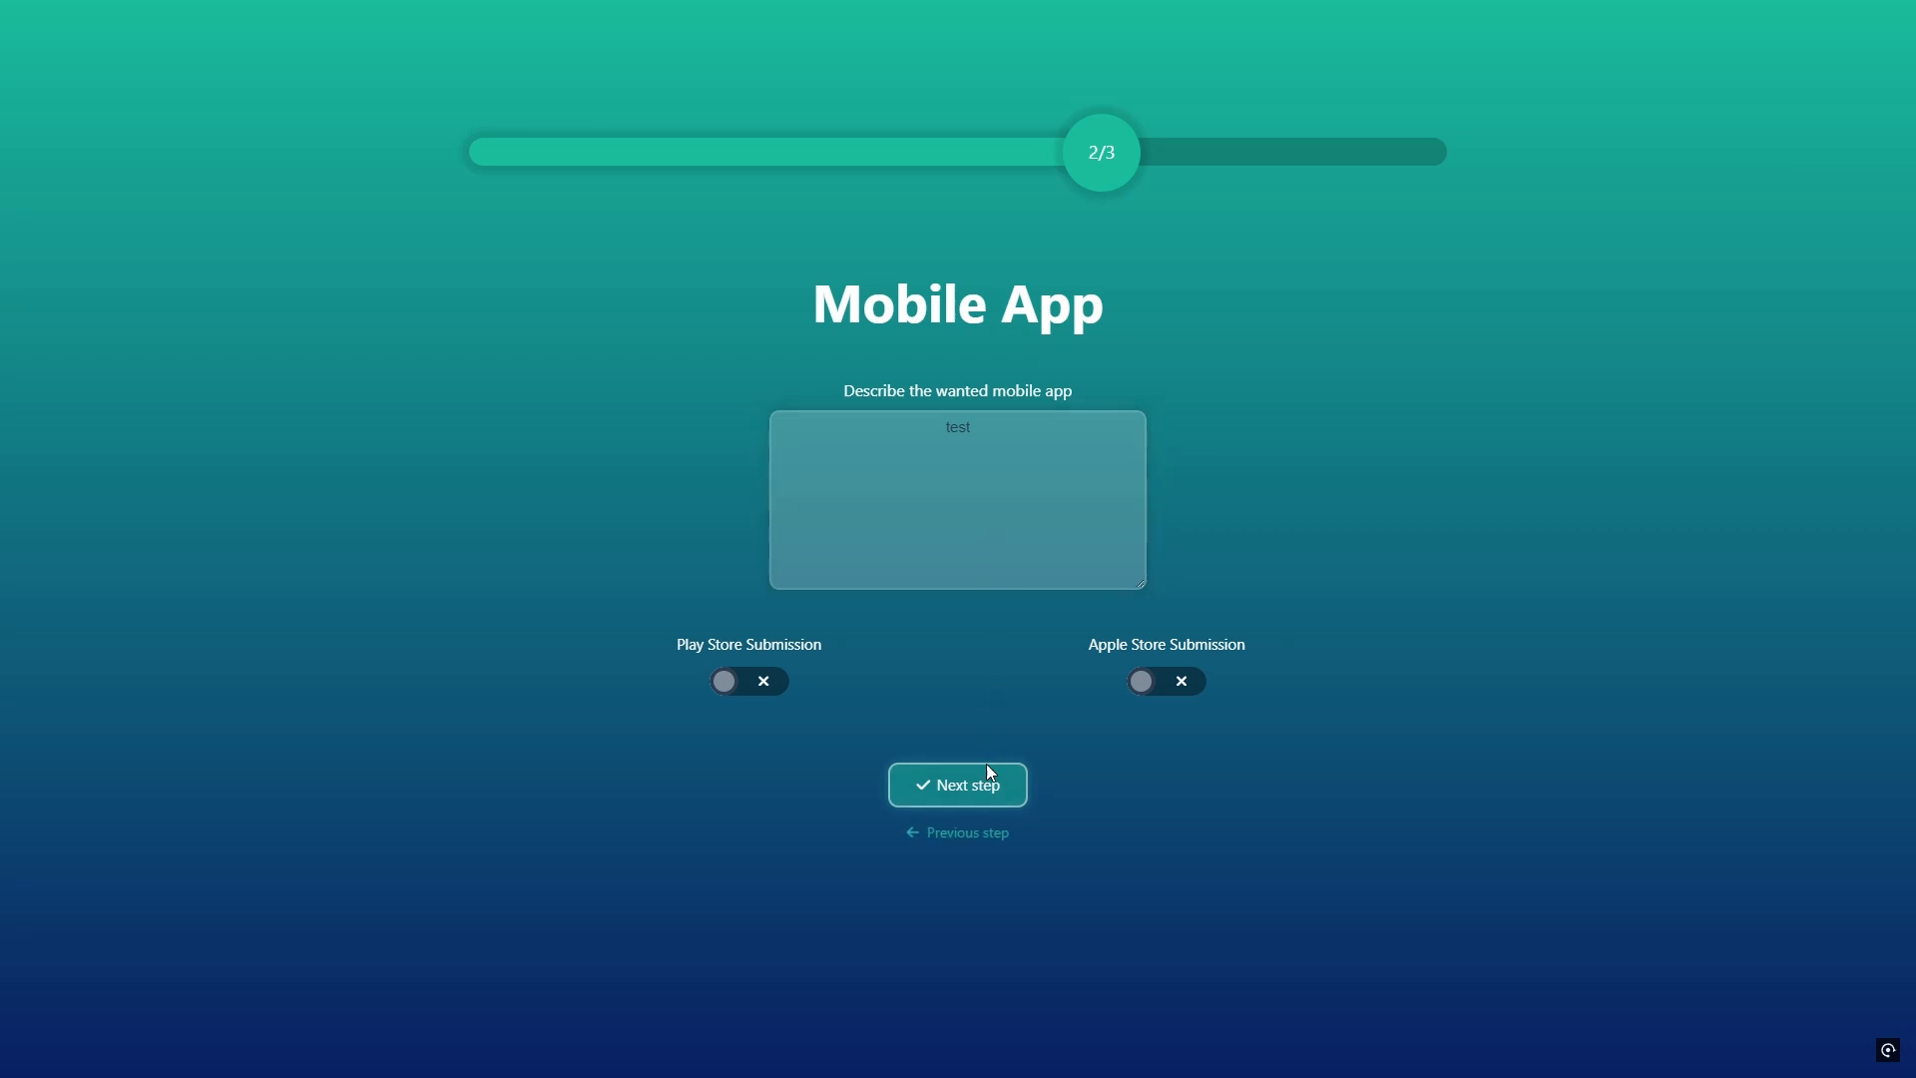
pyautogui.click(988, 775)
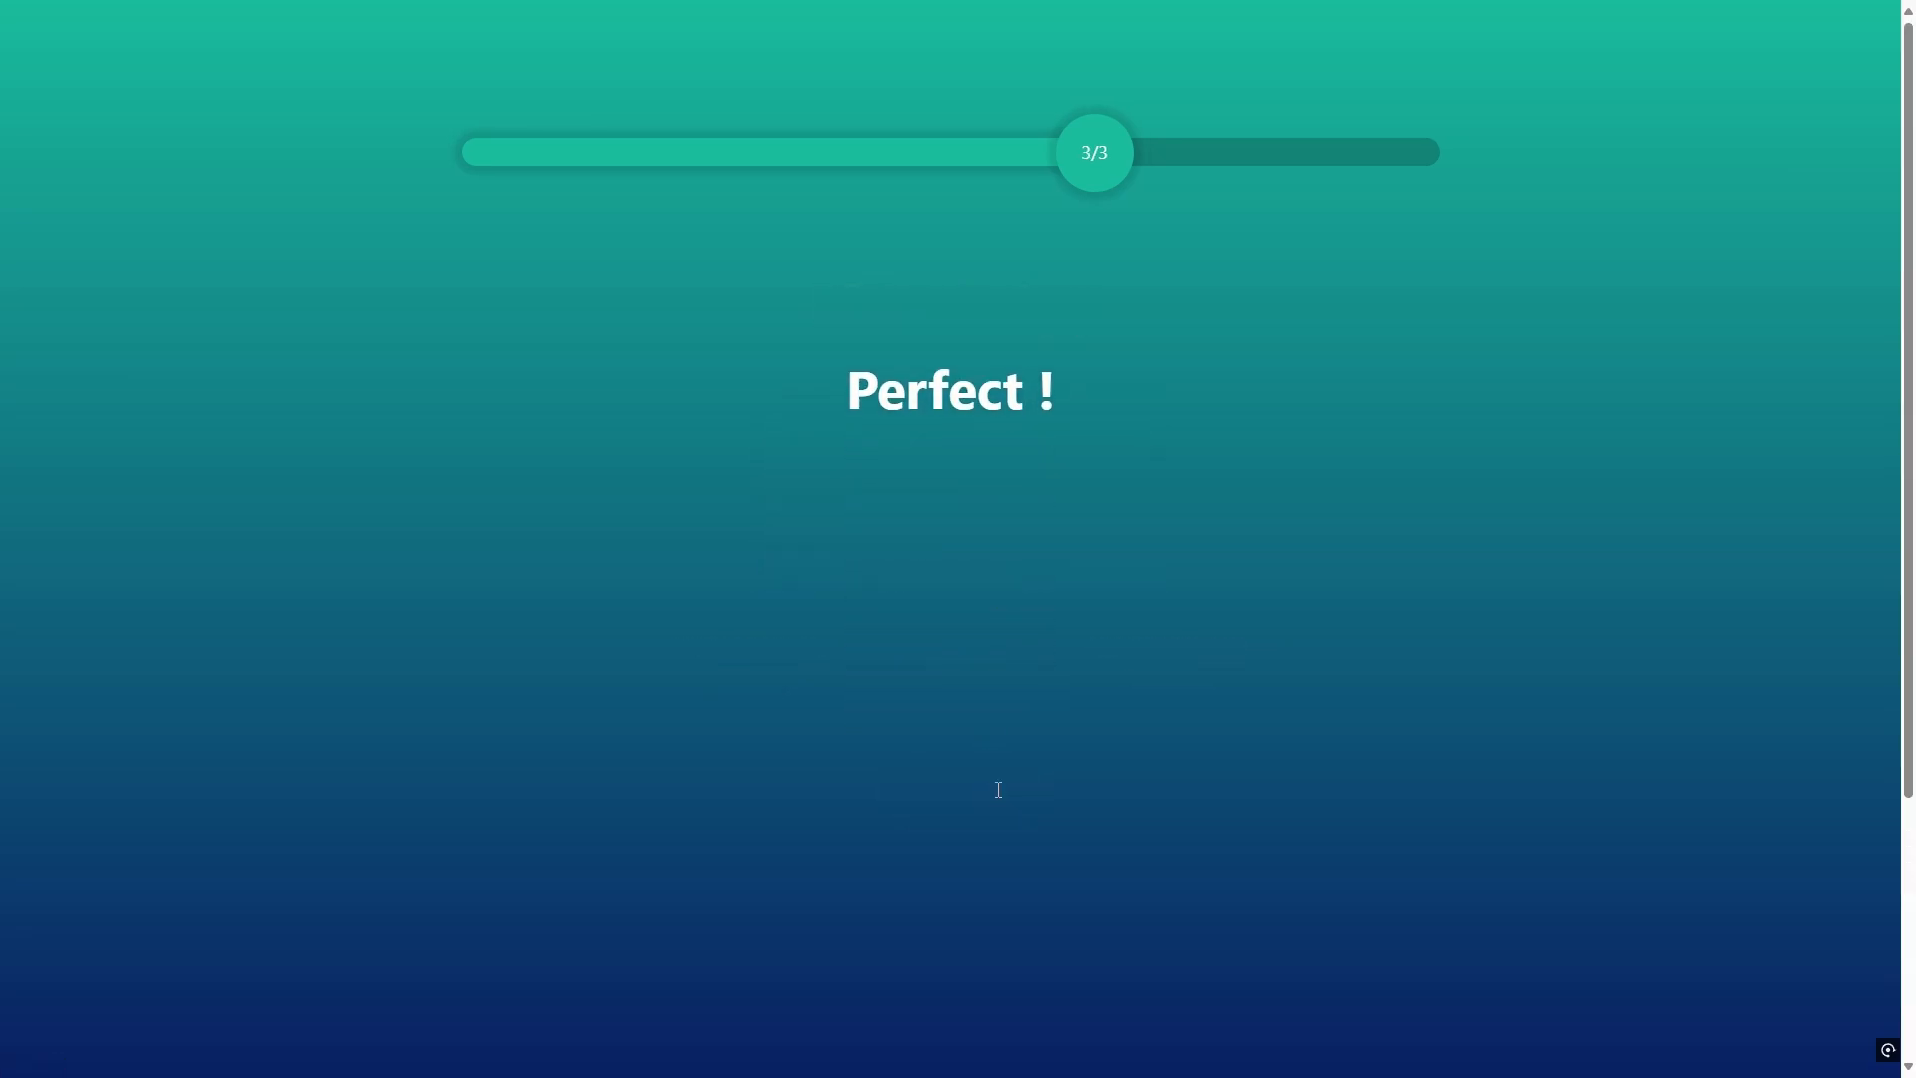
pyautogui.scroll(-4, 1417, 661)
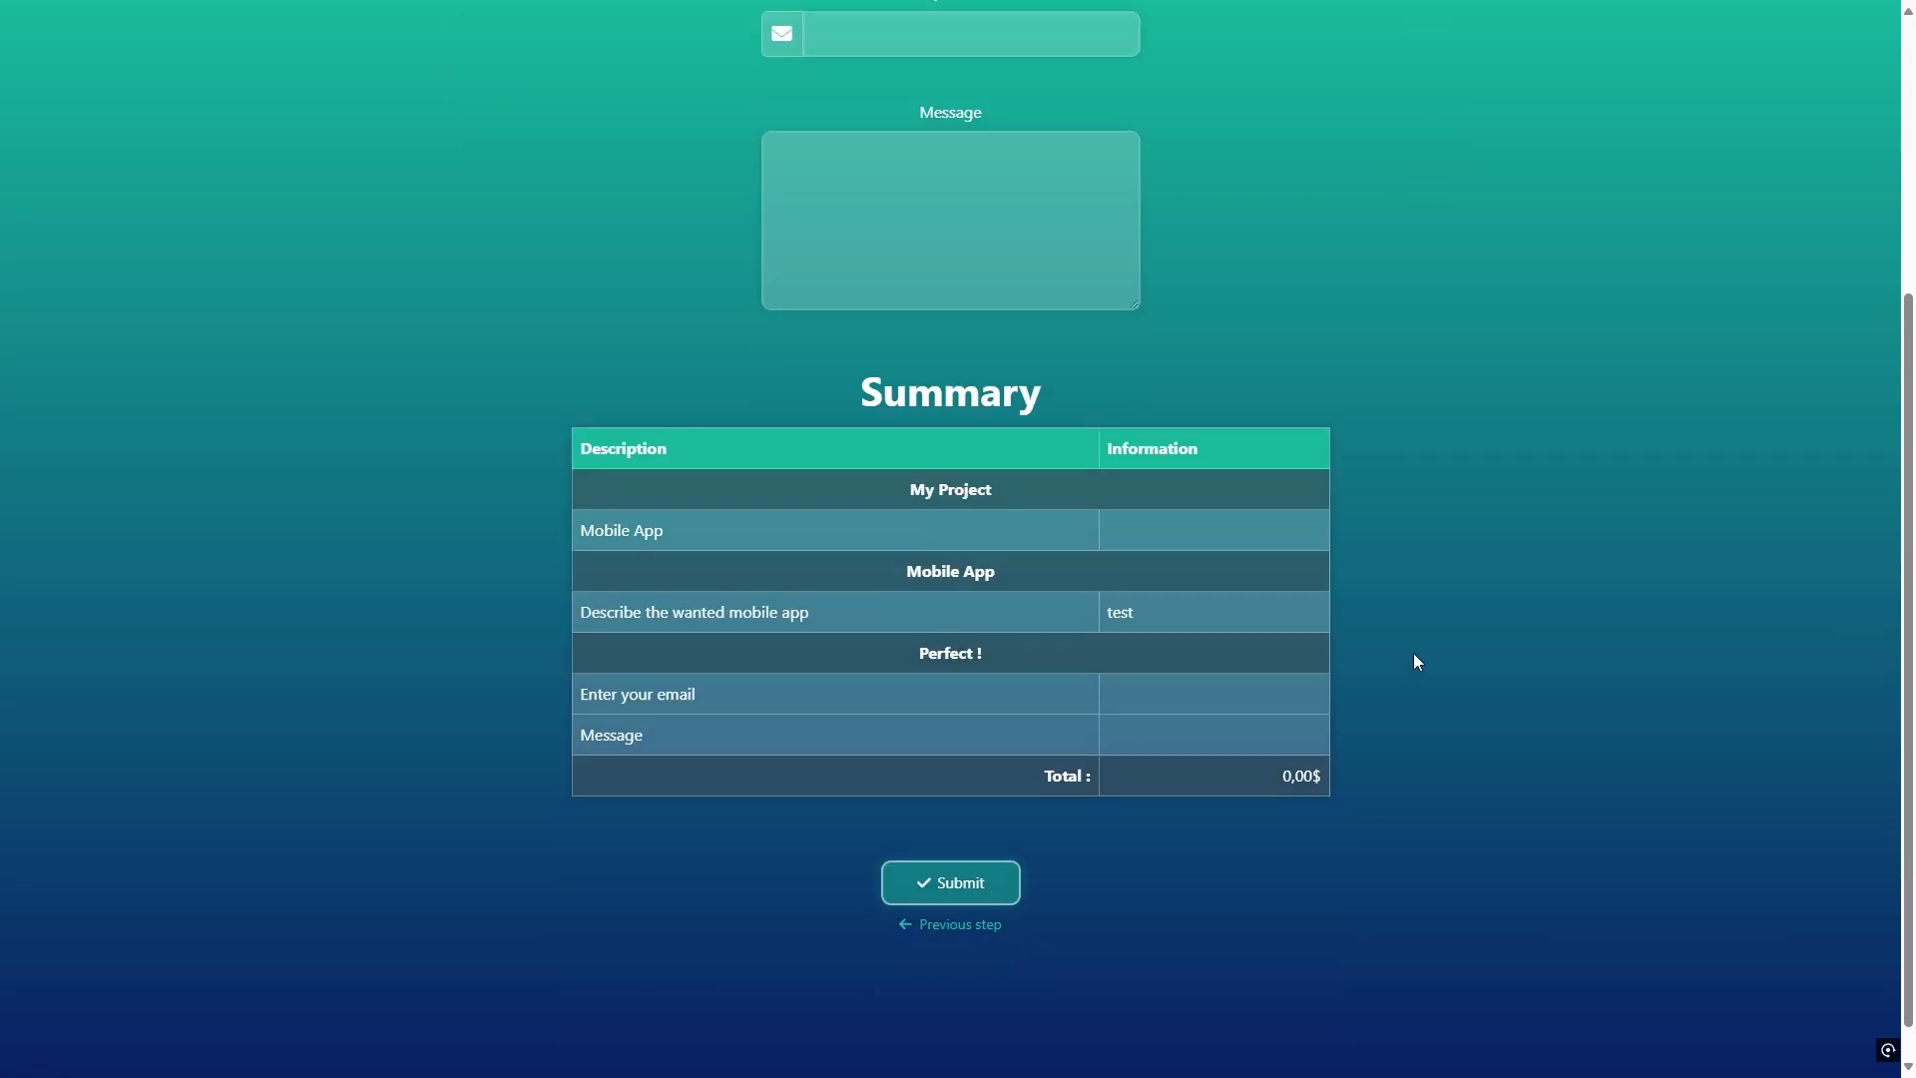
# Step: Return to My Project, select Desktop App again alongside Mobile App, and advance past the Mobile App step
pyautogui.click(985, 926)
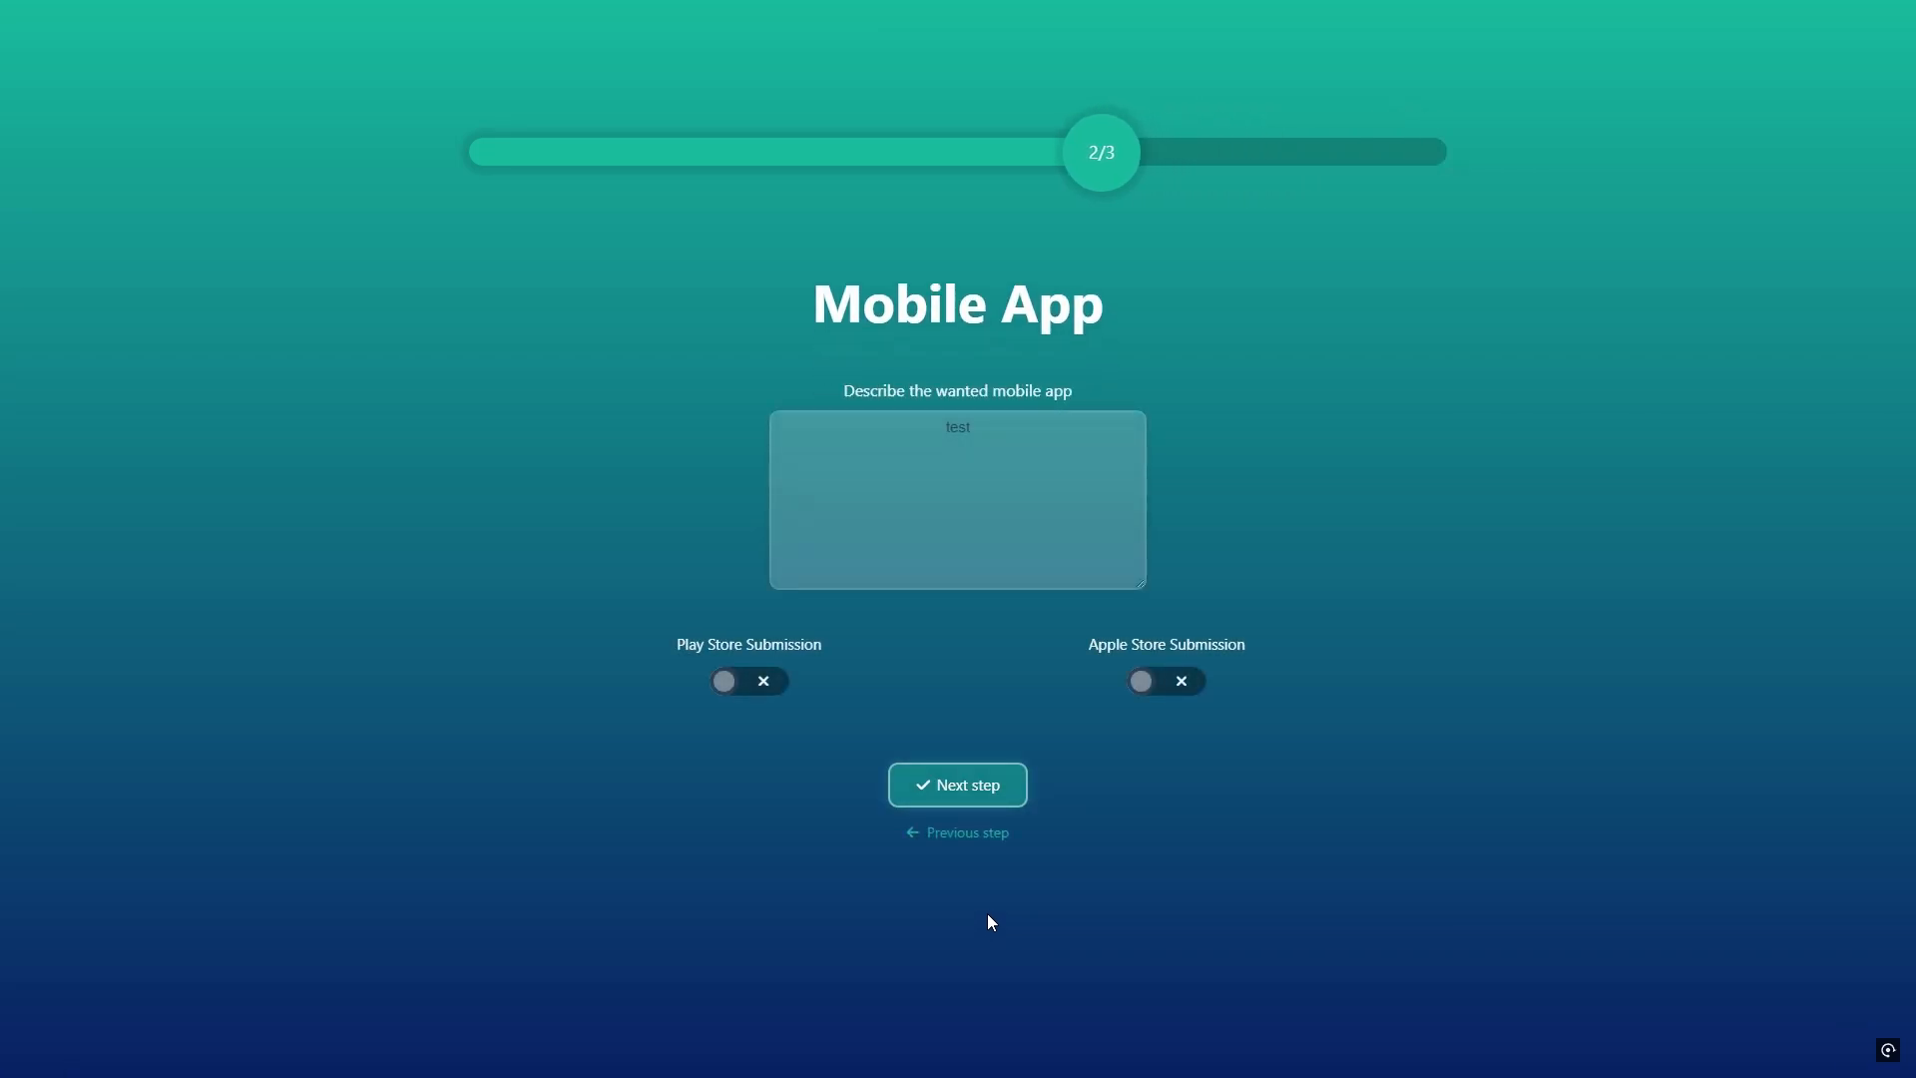
pyautogui.click(982, 835)
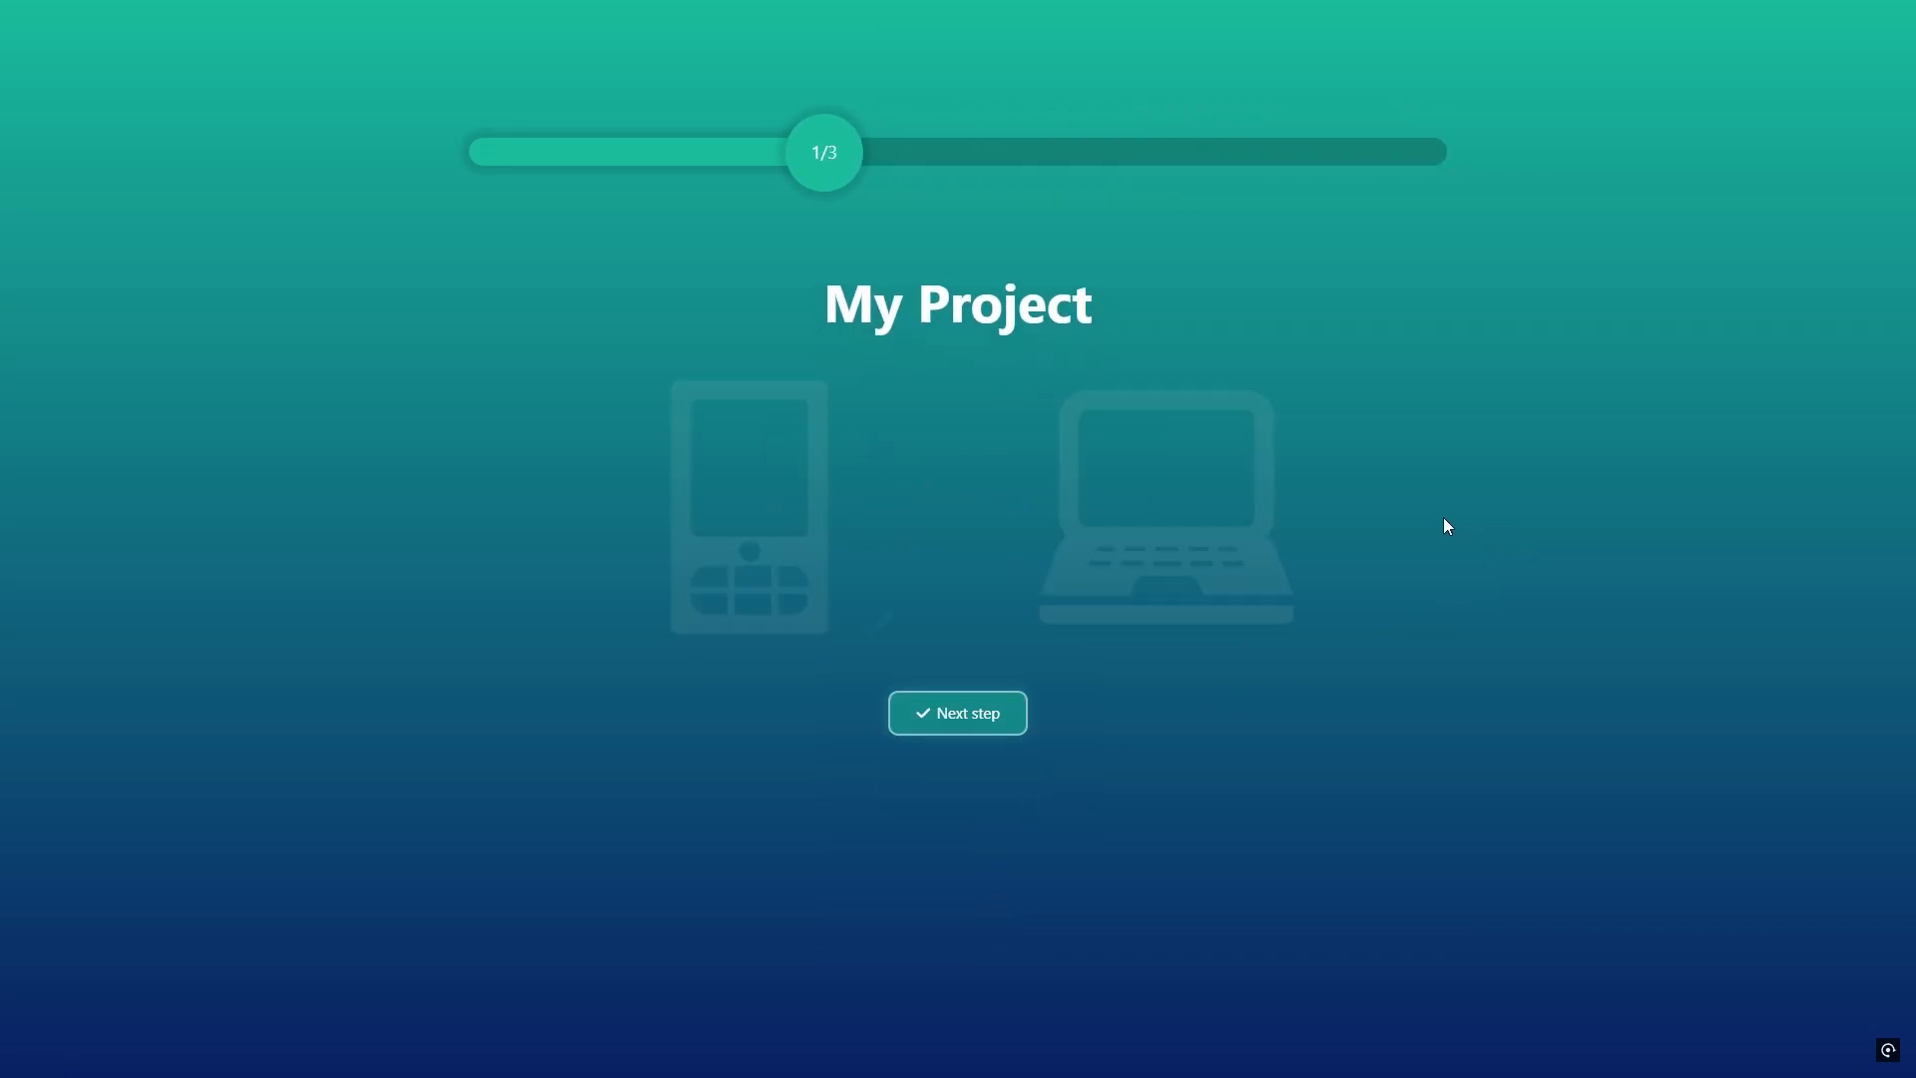
pyautogui.click(1201, 496)
pyautogui.click(962, 710)
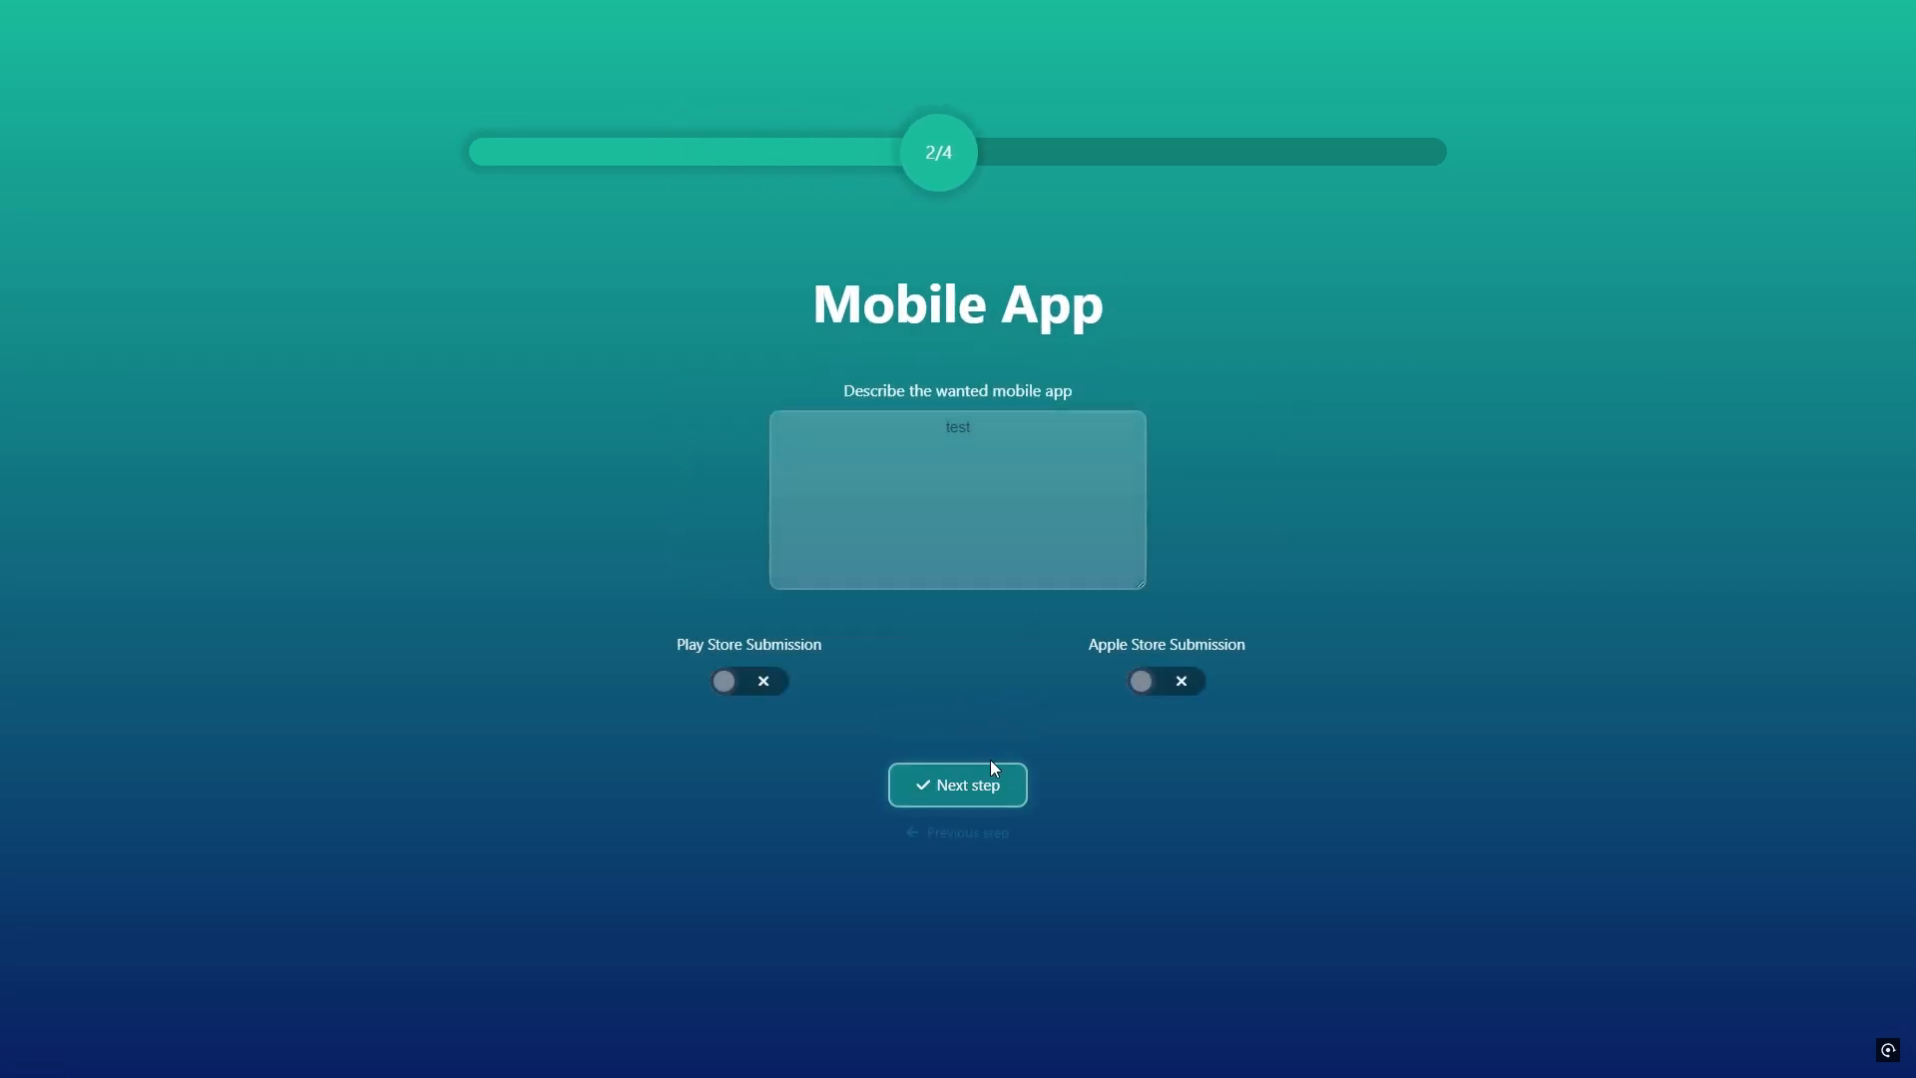
pyautogui.click(991, 774)
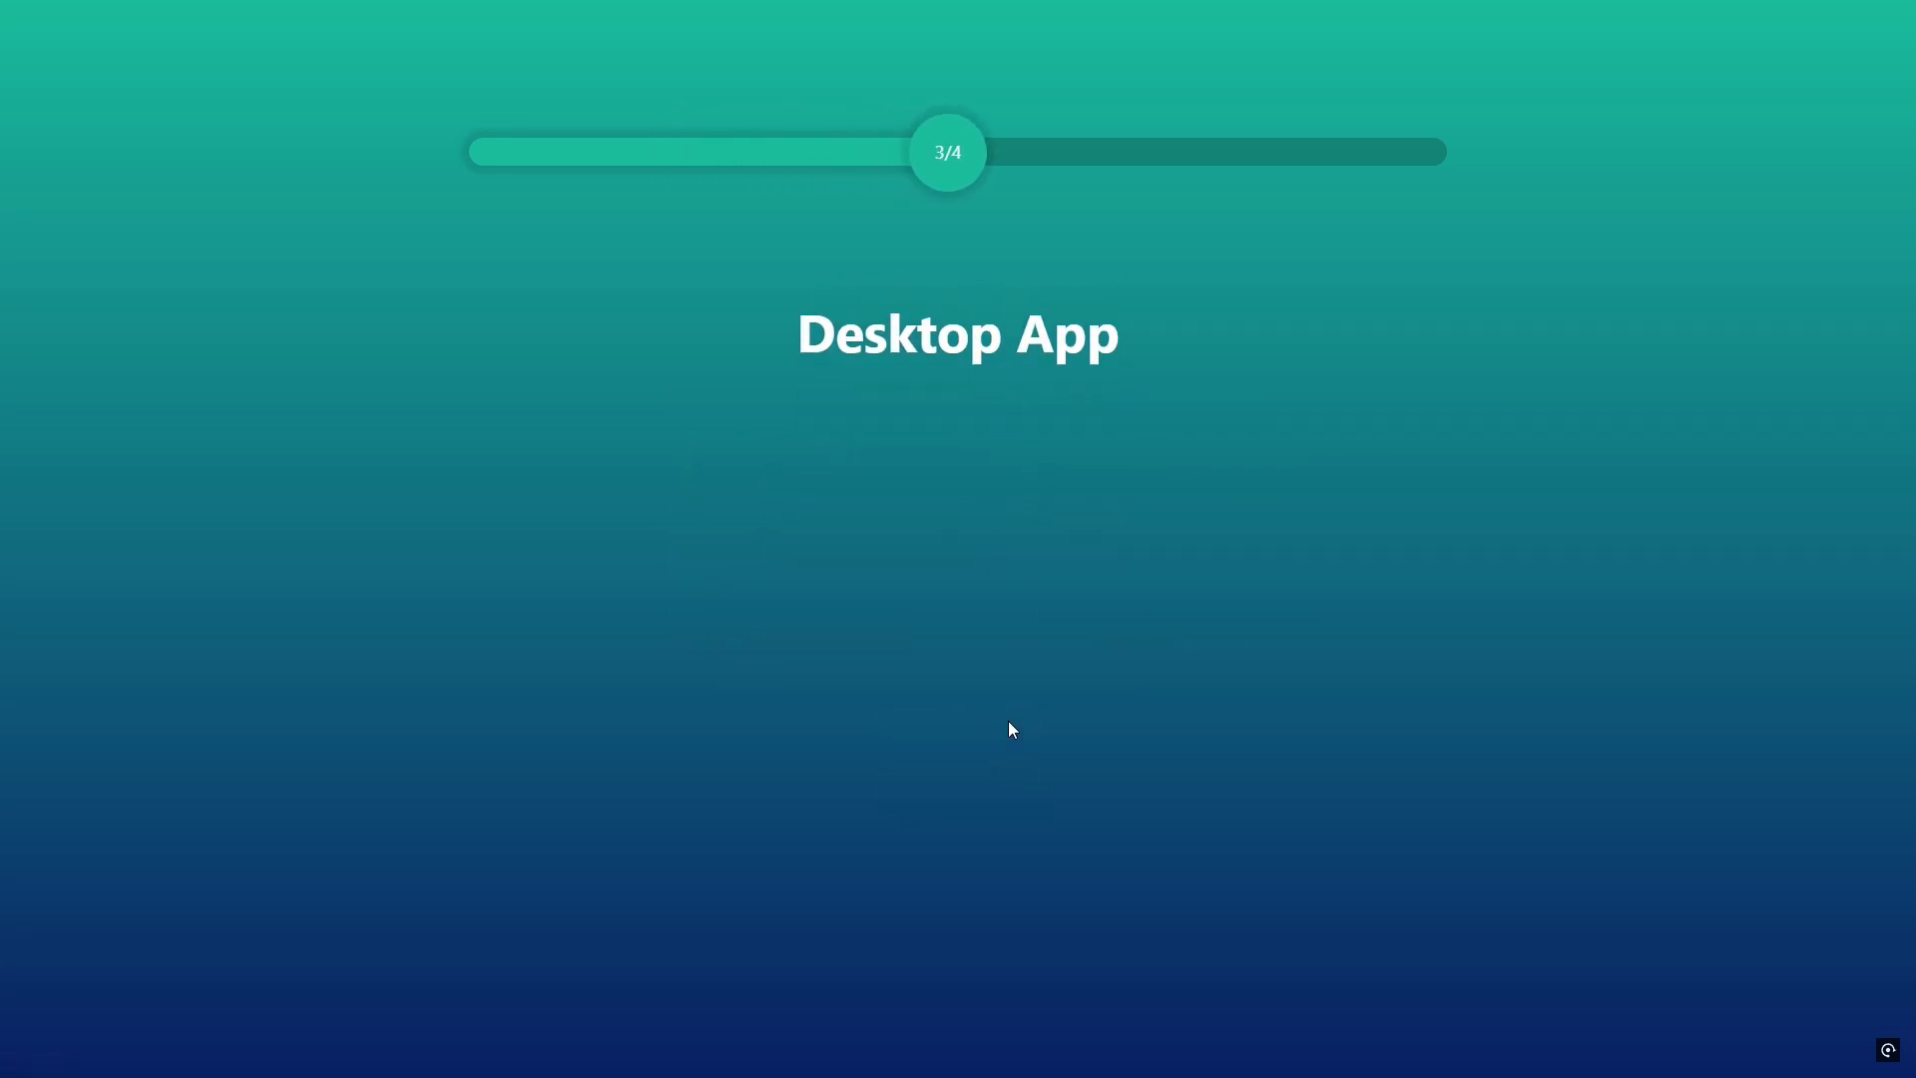
# Step: Describe the wanted desktop app as "test", enable Steam Store Submission, and continue to the final step to review its summary
pyautogui.click(960, 501)
pyautogui.write('re')
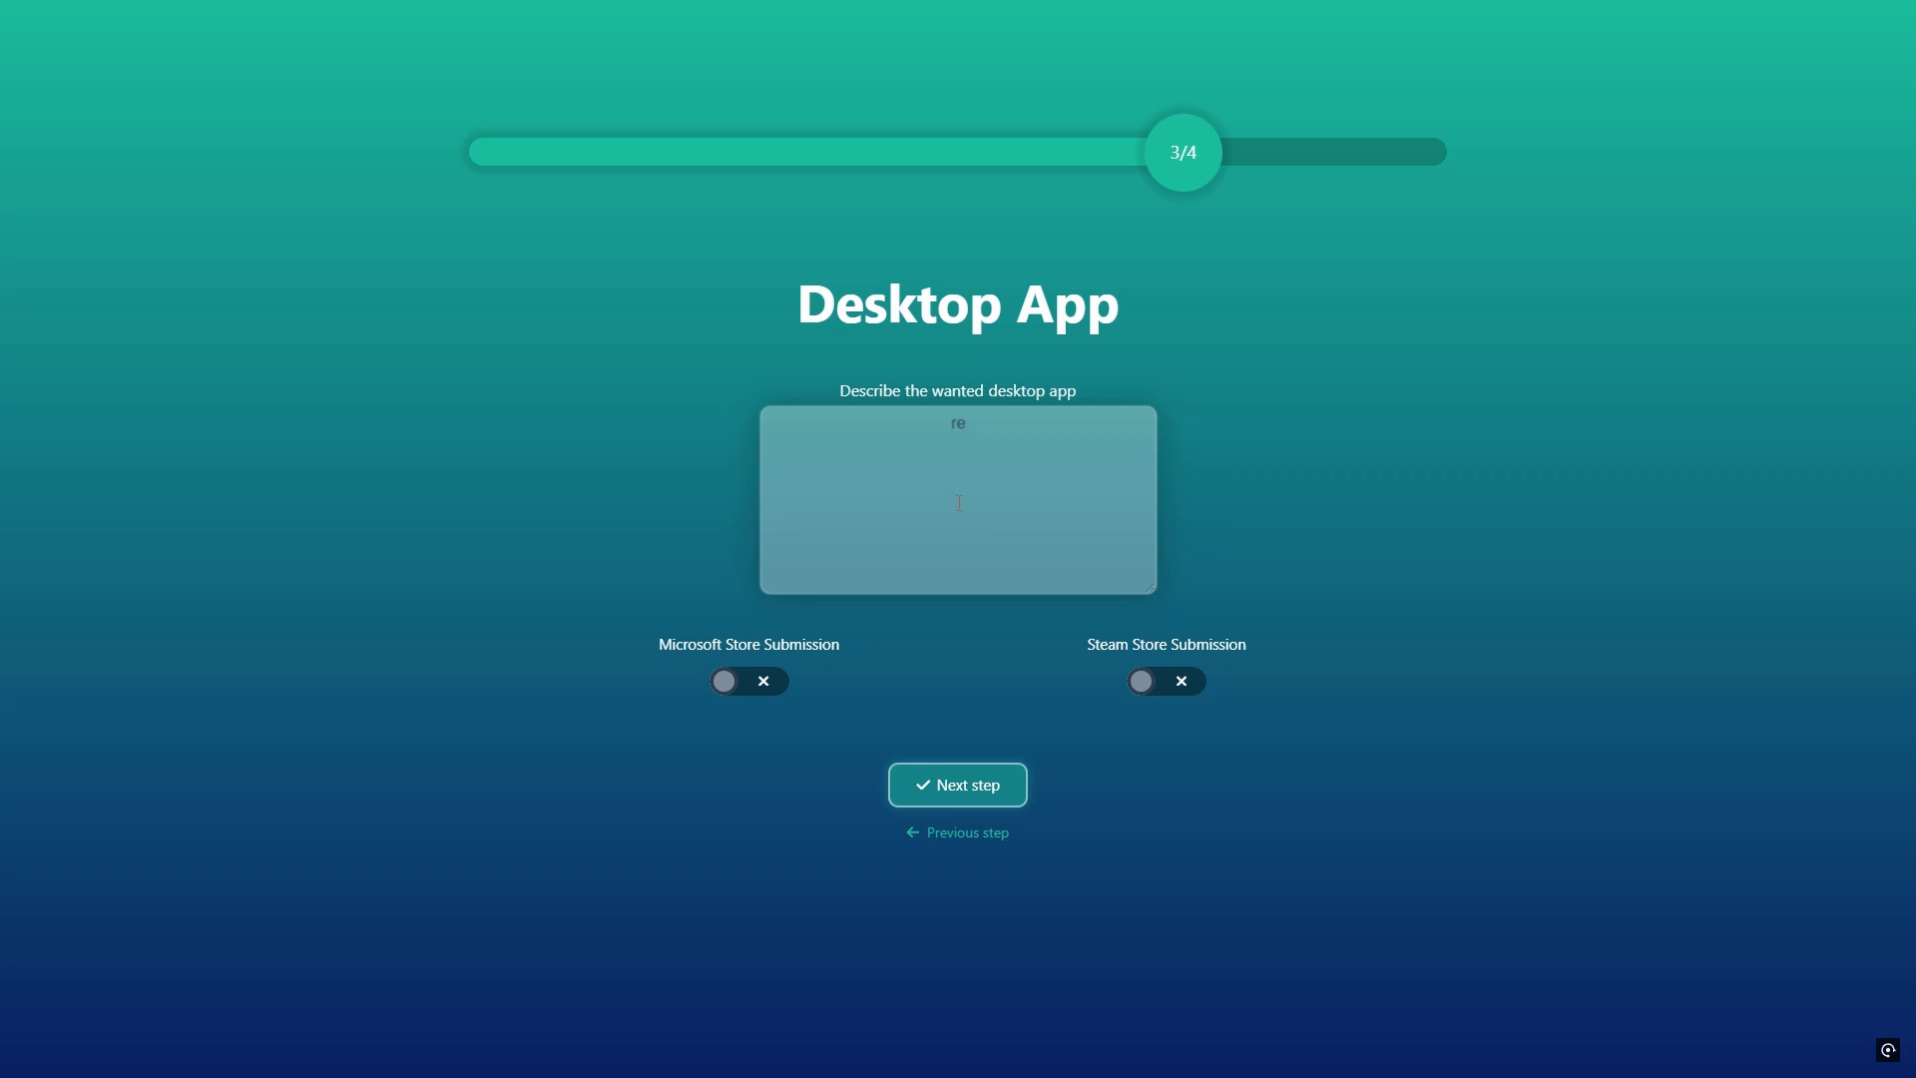
pyautogui.doubleClick(958, 423)
pyautogui.write('test')
pyautogui.click(1180, 688)
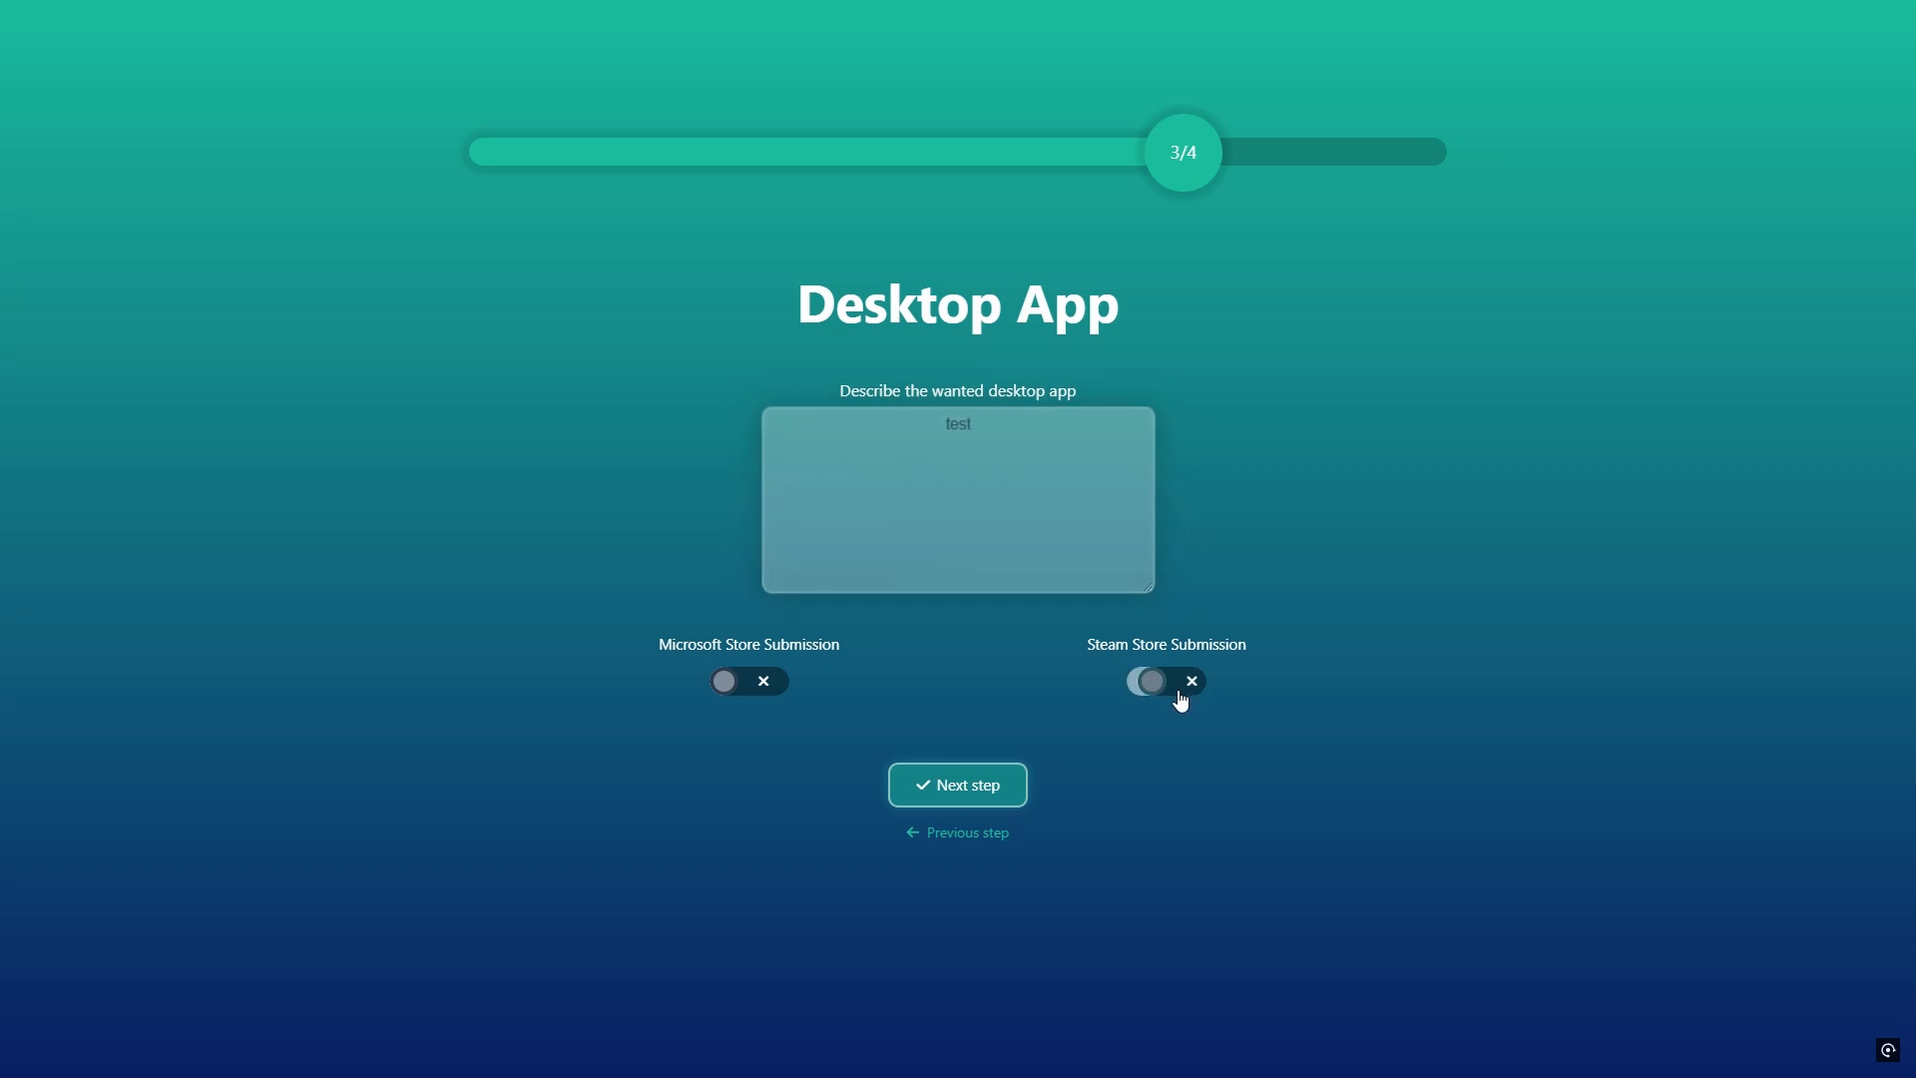
pyautogui.click(1001, 779)
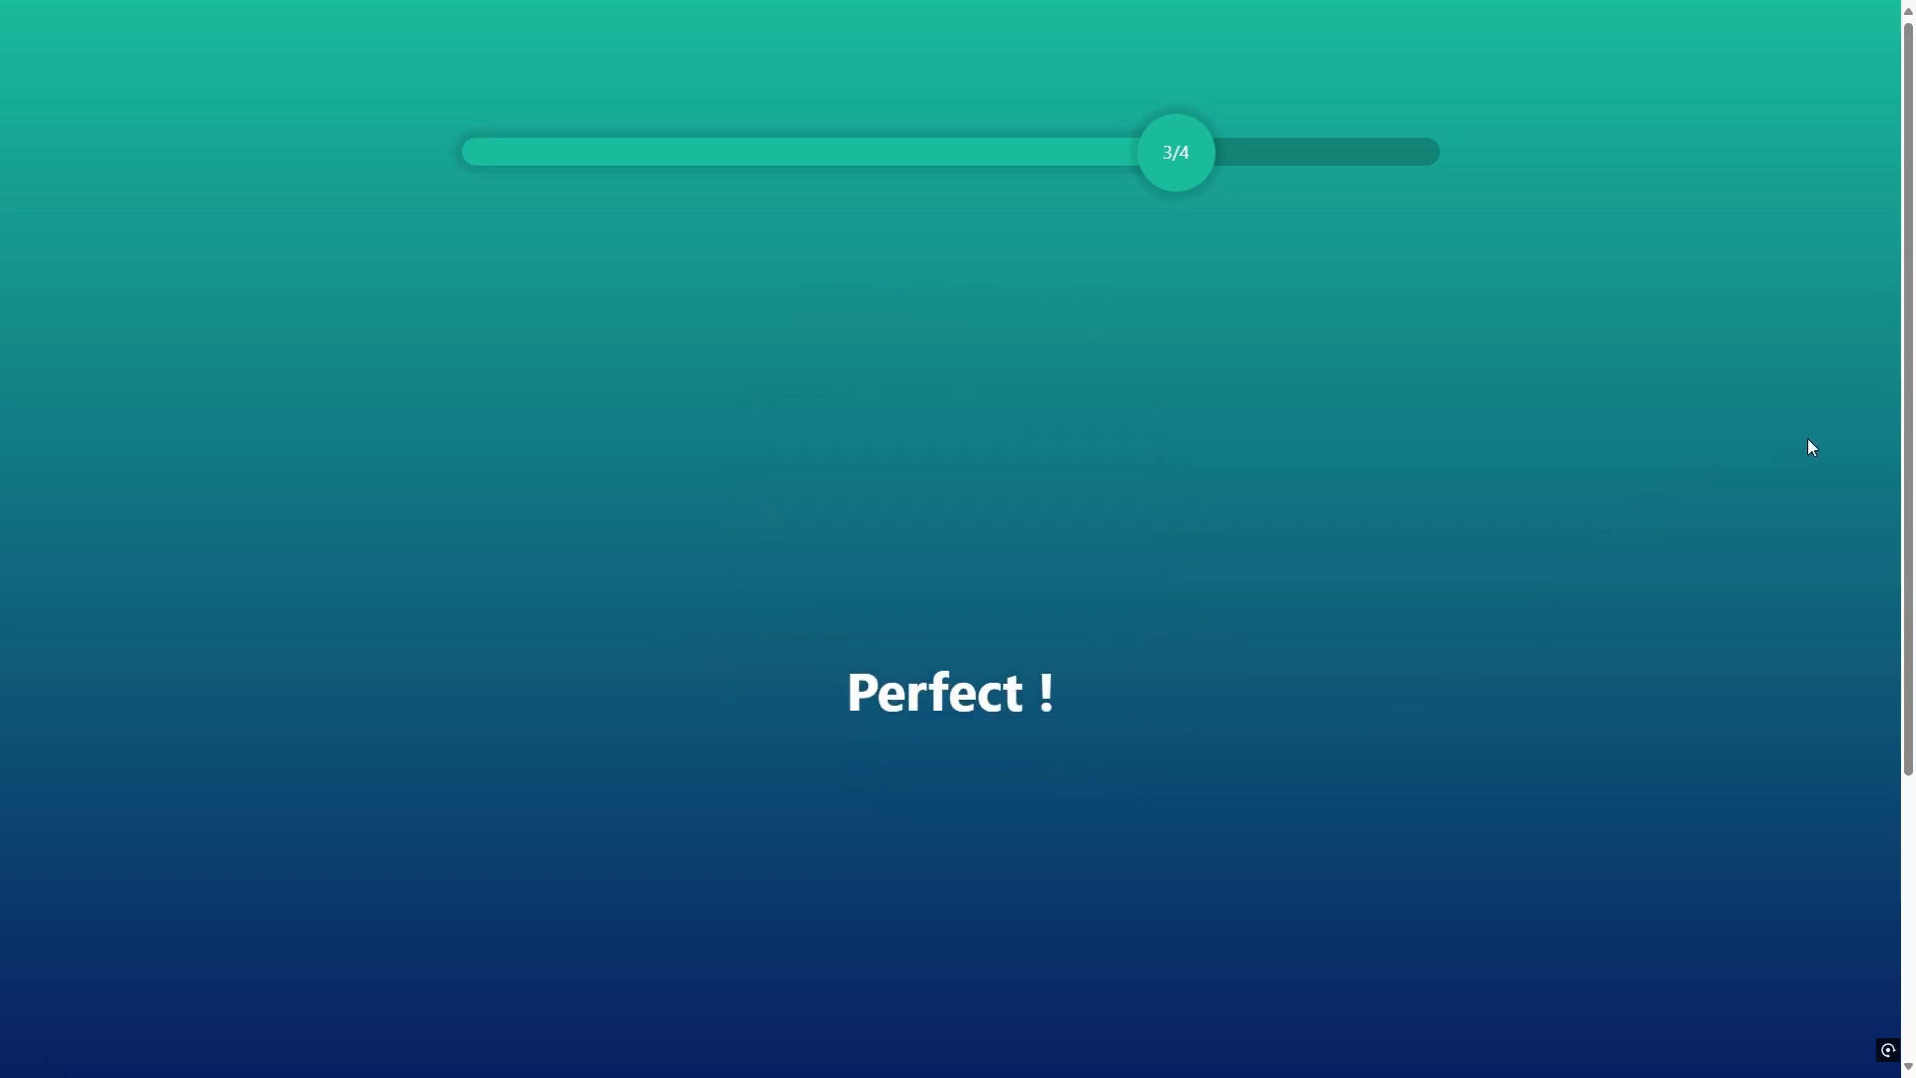
pyautogui.moveTo(1905, 450); pyautogui.dragTo(1904, 602)
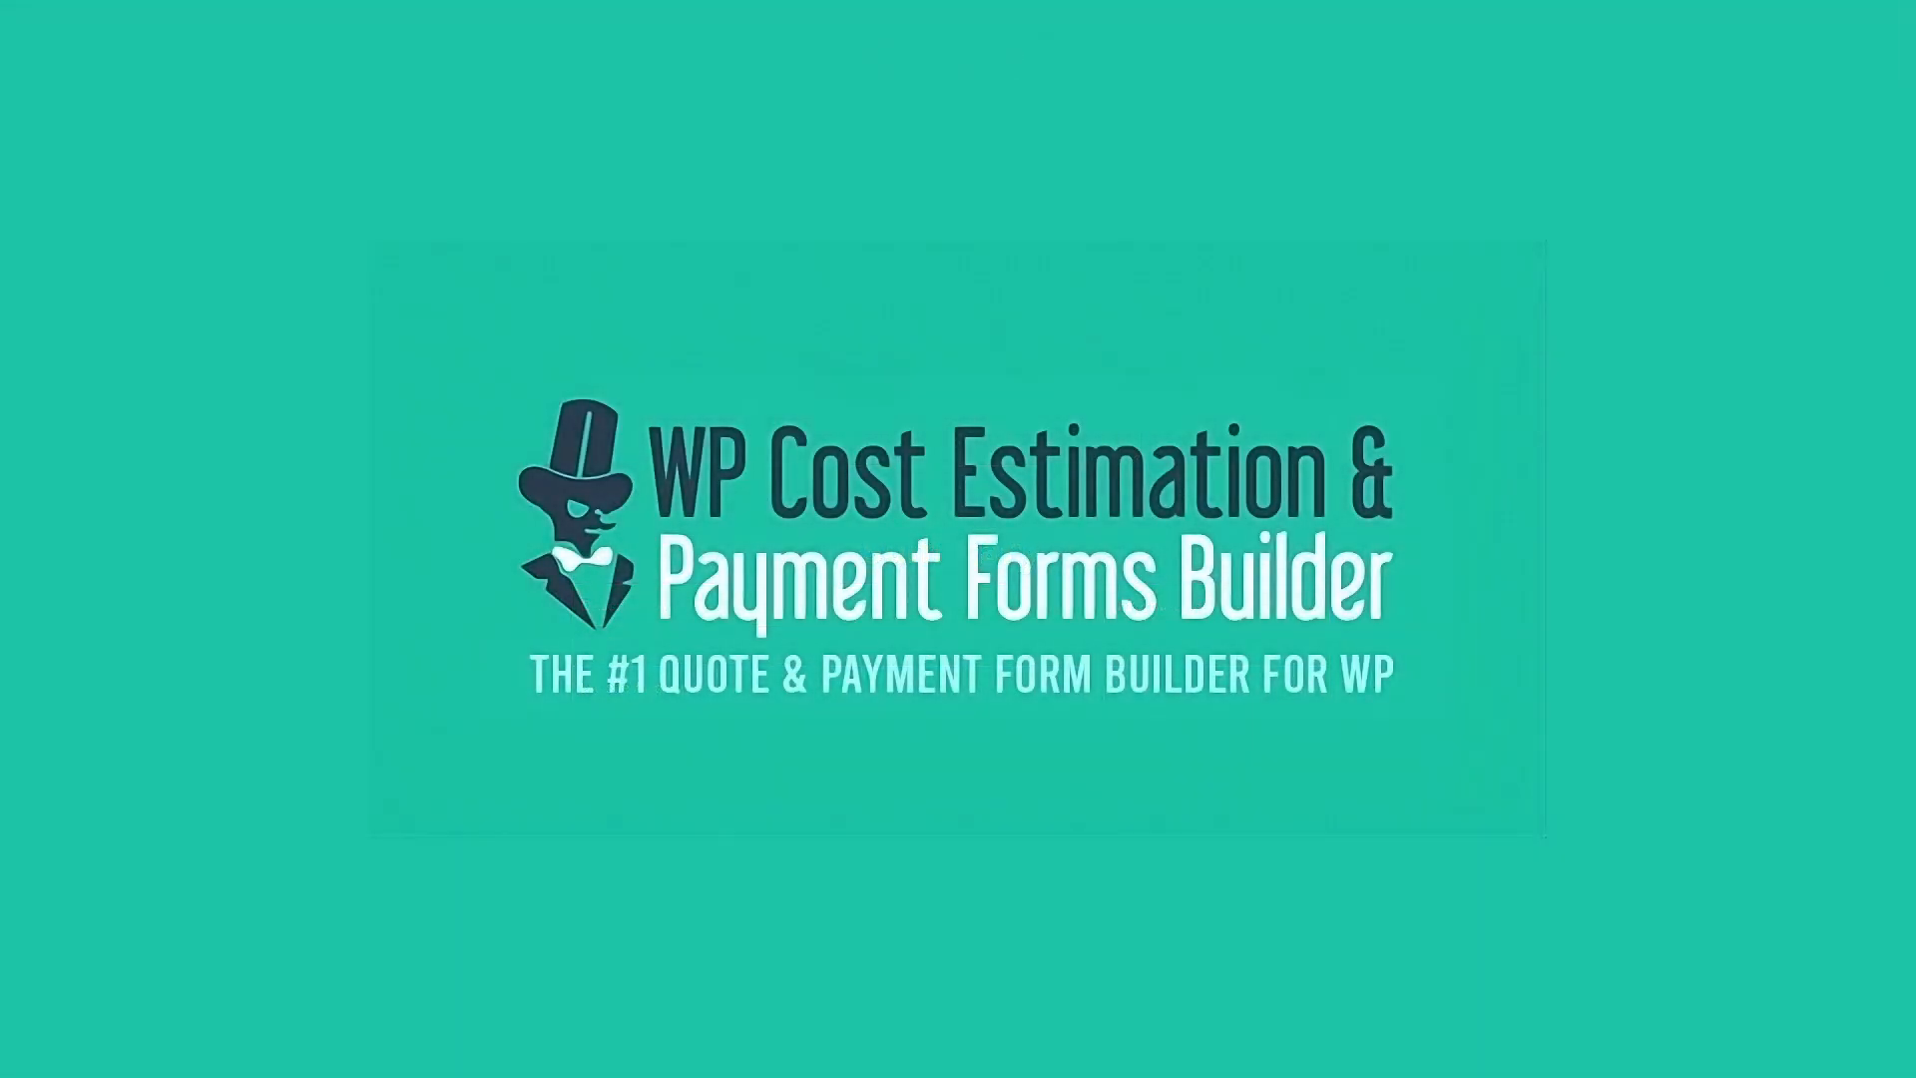